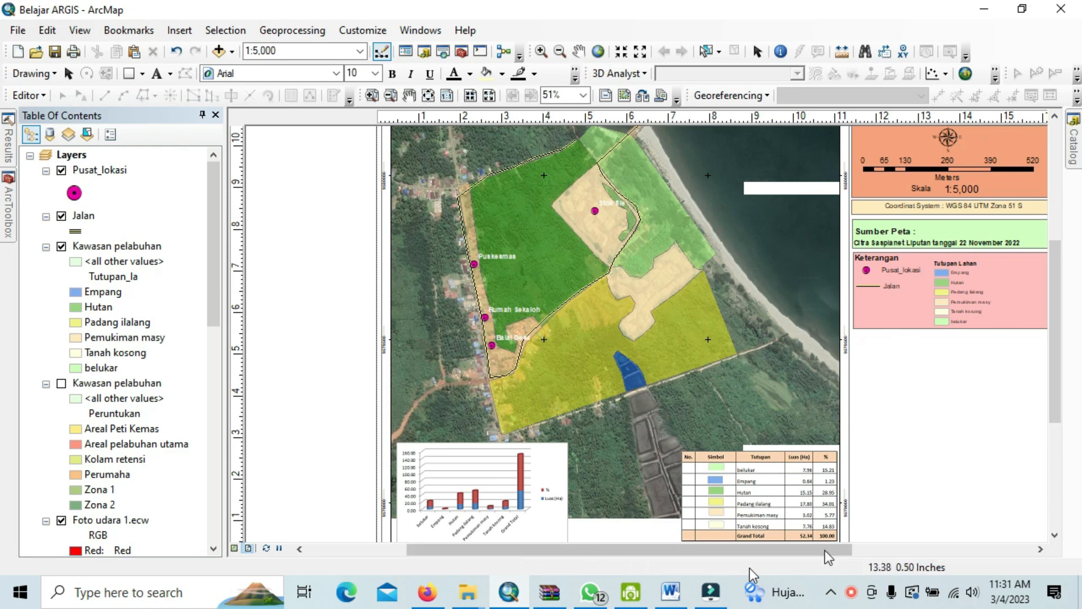
# Step: Examine the map layout's title block, legend, chart and area table, and the empty space below the legend
pyautogui.moveTo(736, 550); pyautogui.dragTo(888, 530)
pyautogui.moveTo(1049, 313); pyautogui.dragTo(1051, 281)
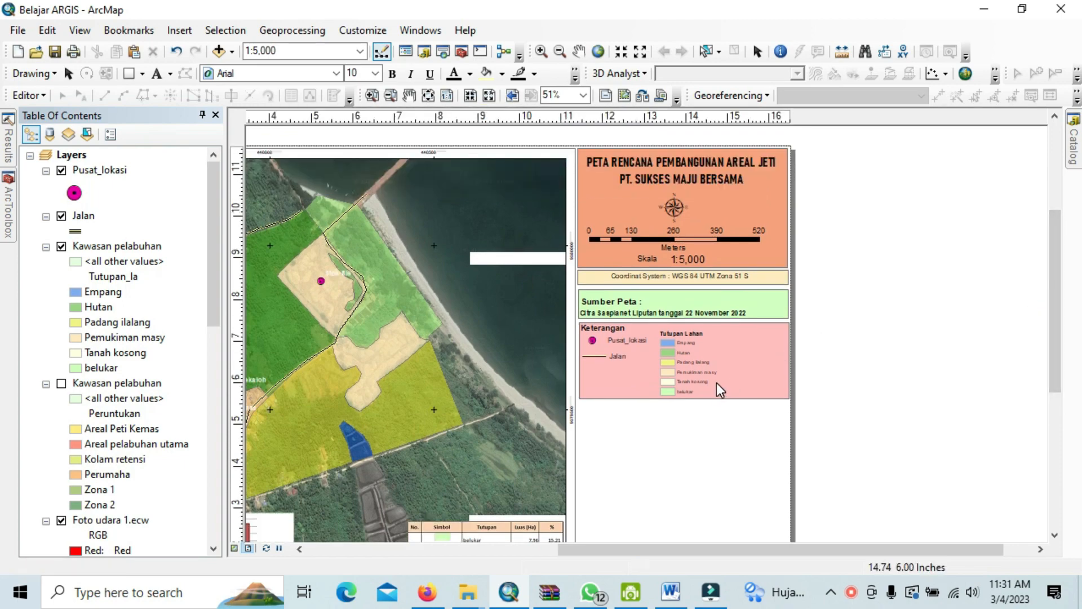
pyautogui.moveTo(1049, 253); pyautogui.dragTo(1031, 334)
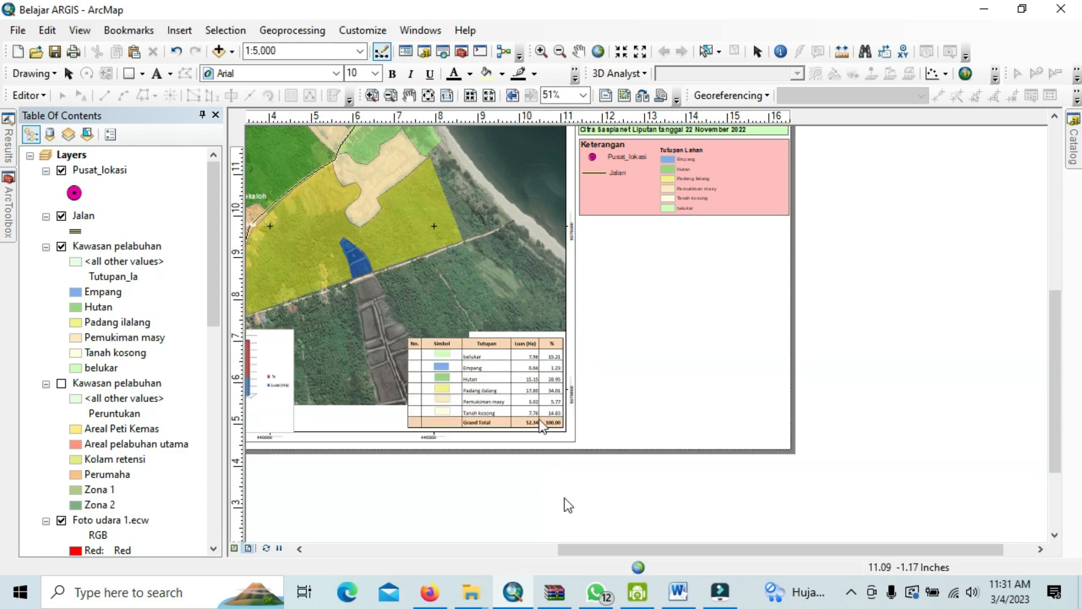
pyautogui.moveTo(601, 550); pyautogui.dragTo(555, 560)
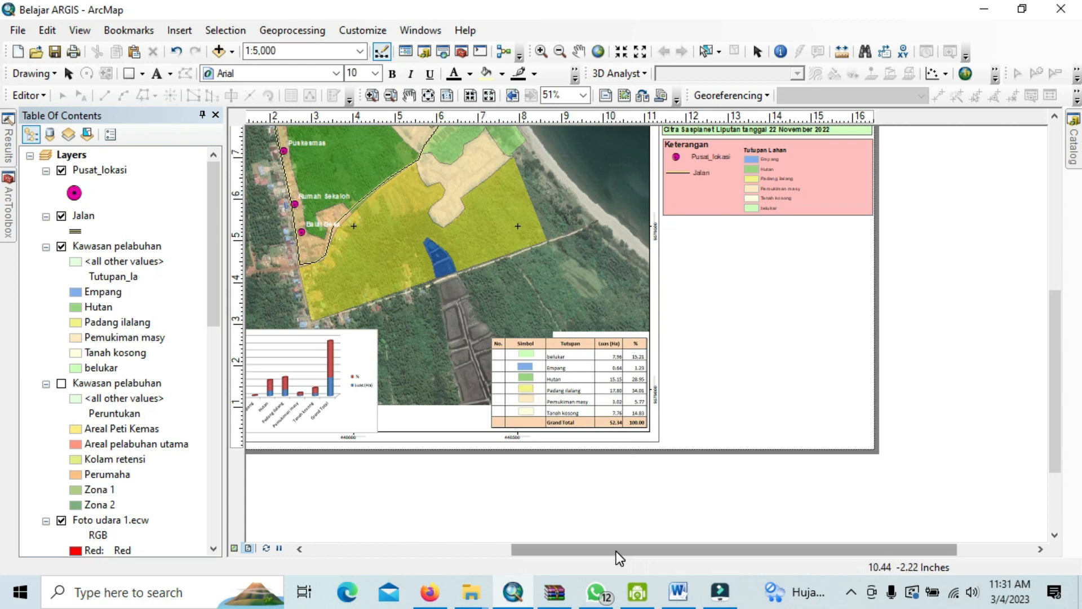
pyautogui.moveTo(617, 551); pyautogui.dragTo(641, 543)
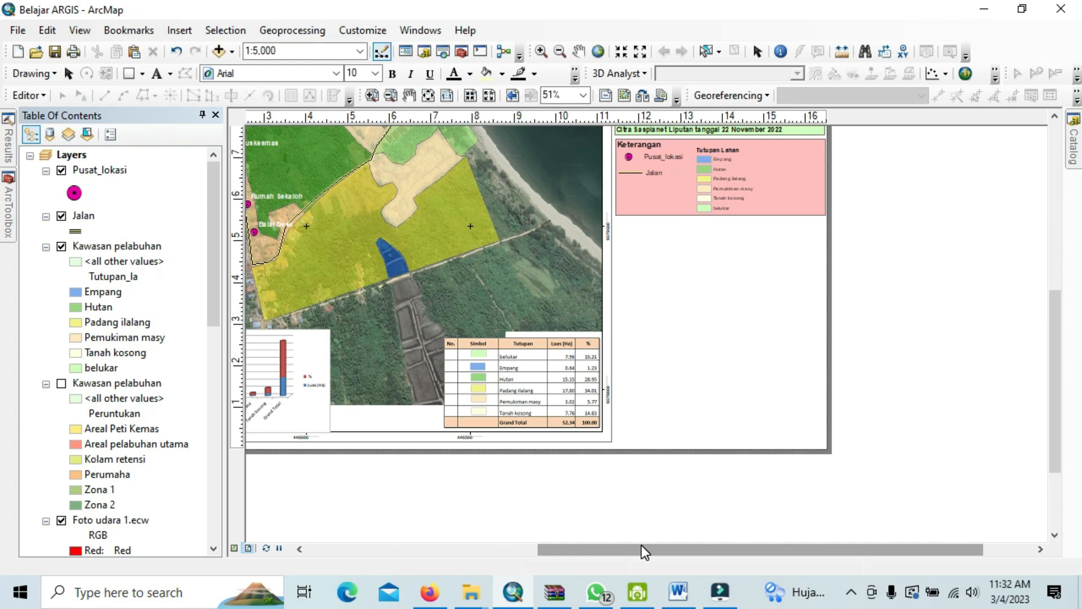
pyautogui.moveTo(642, 547); pyautogui.dragTo(693, 529)
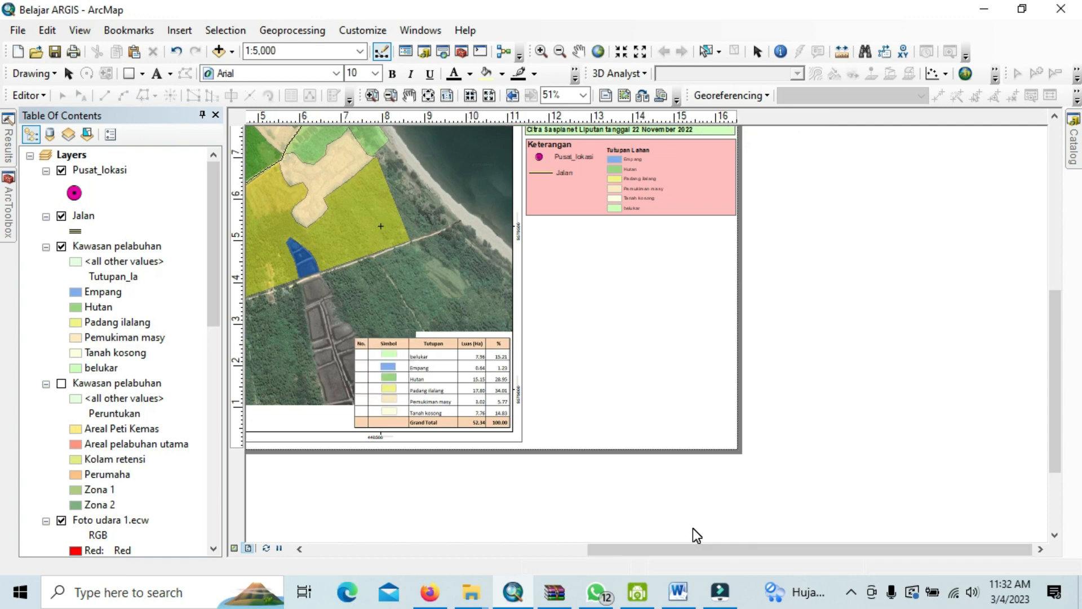
pyautogui.moveTo(694, 545); pyautogui.dragTo(657, 554)
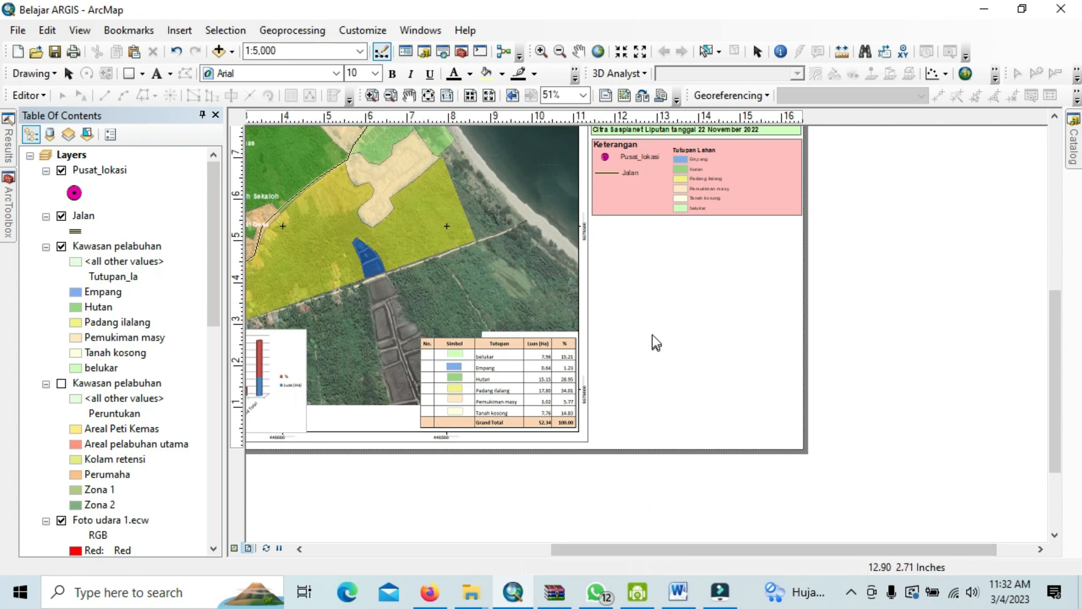
pyautogui.scroll(2, 652, 327)
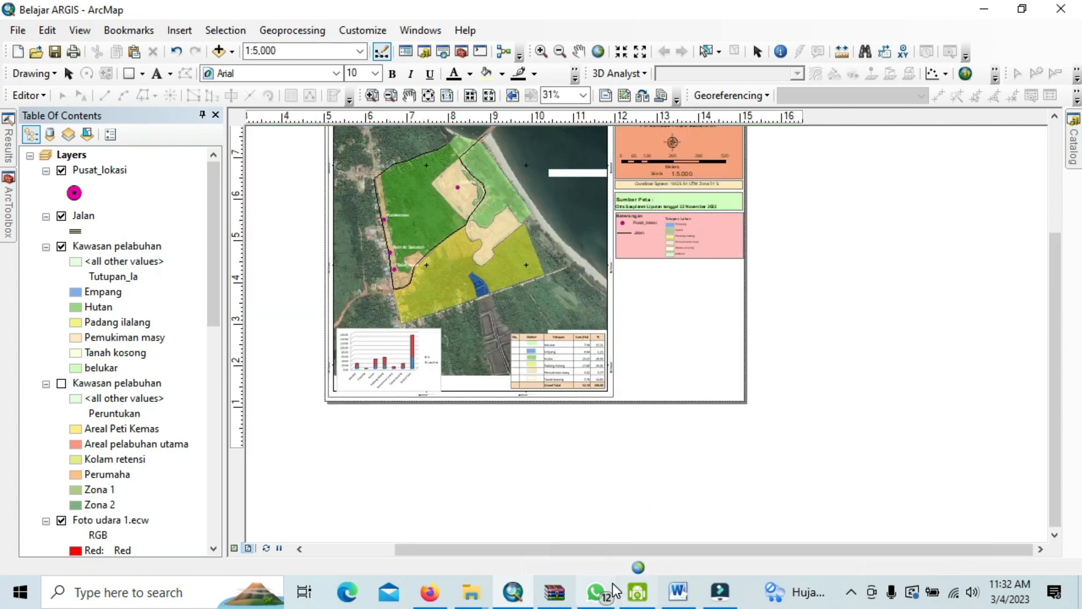
pyautogui.moveTo(613, 587)
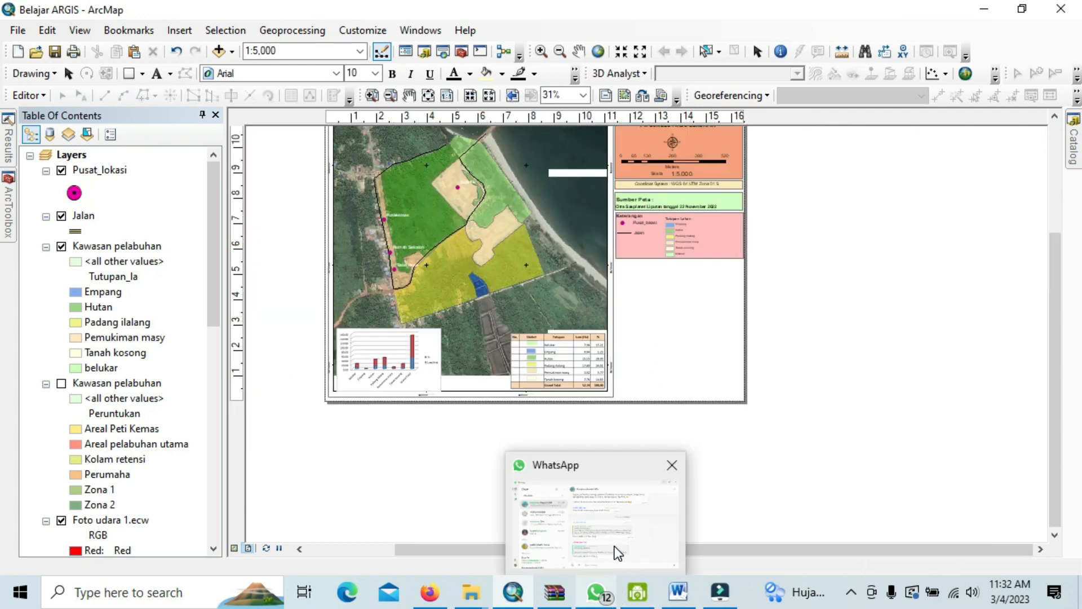
pyautogui.click(705, 548)
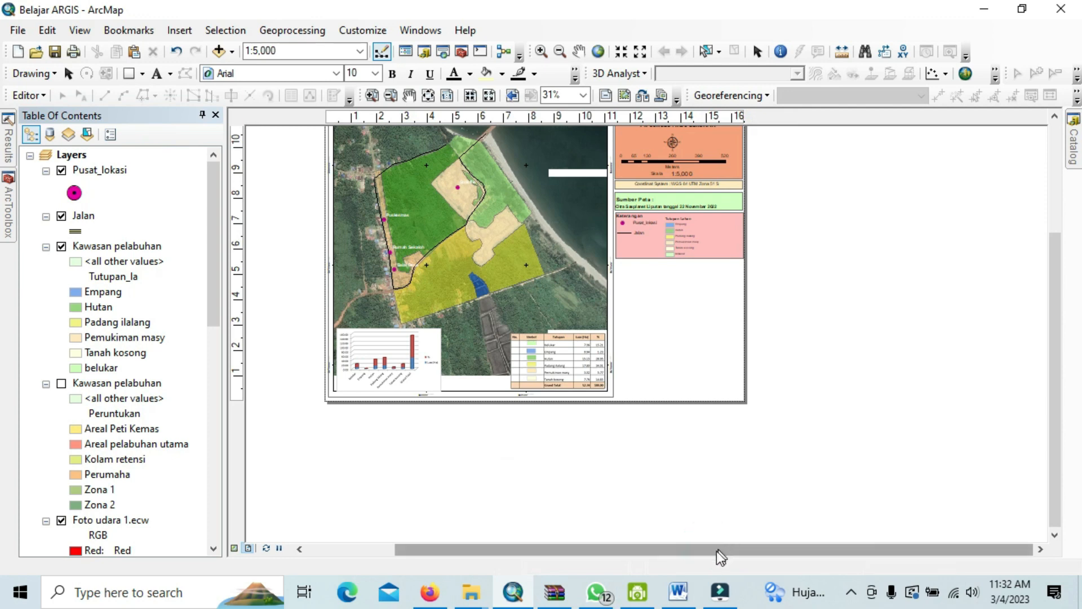
pyautogui.click(714, 550)
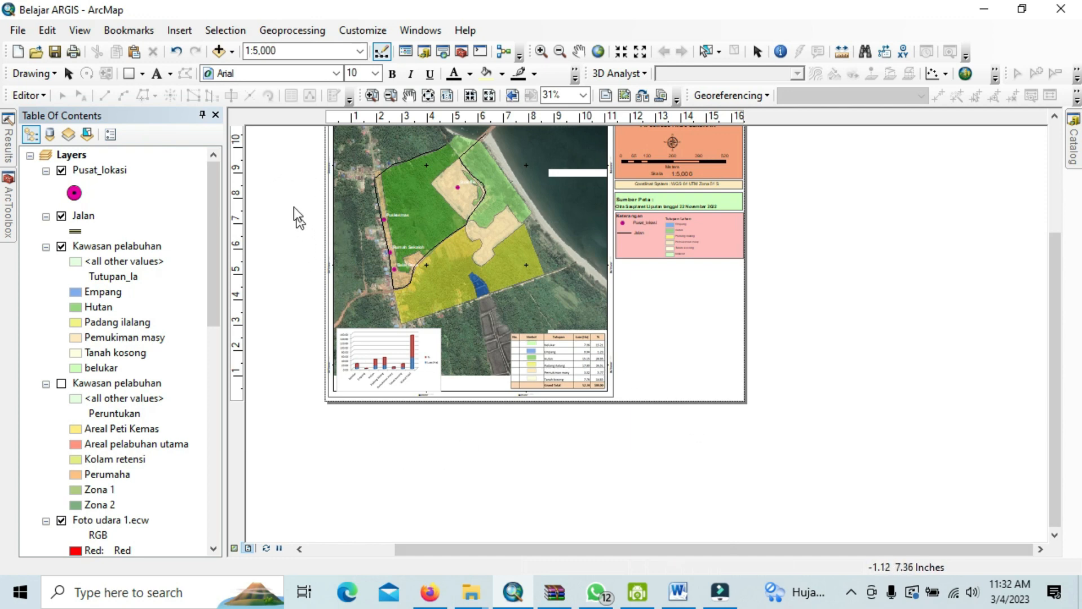
# Step: Insert a new data frame into the layout and switch to data view
pyautogui.click(181, 32)
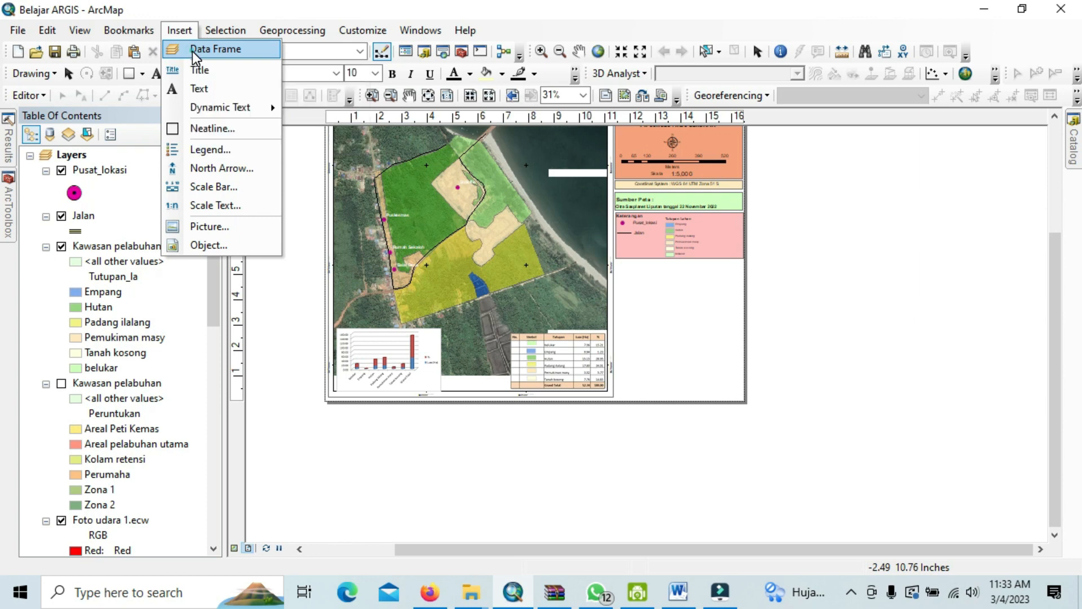
pyautogui.click(191, 50)
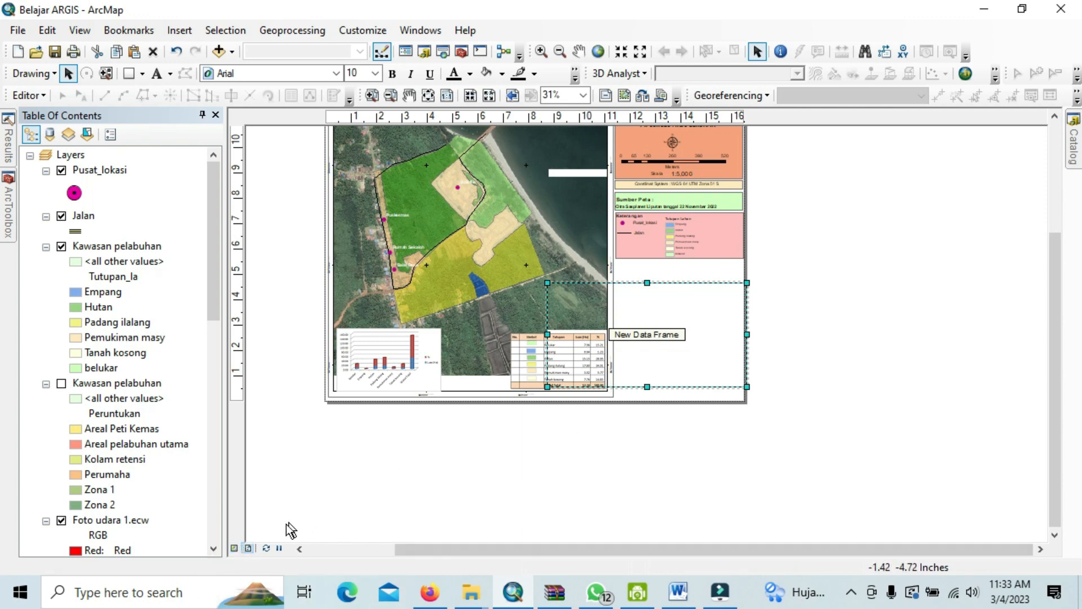
pyautogui.click(234, 547)
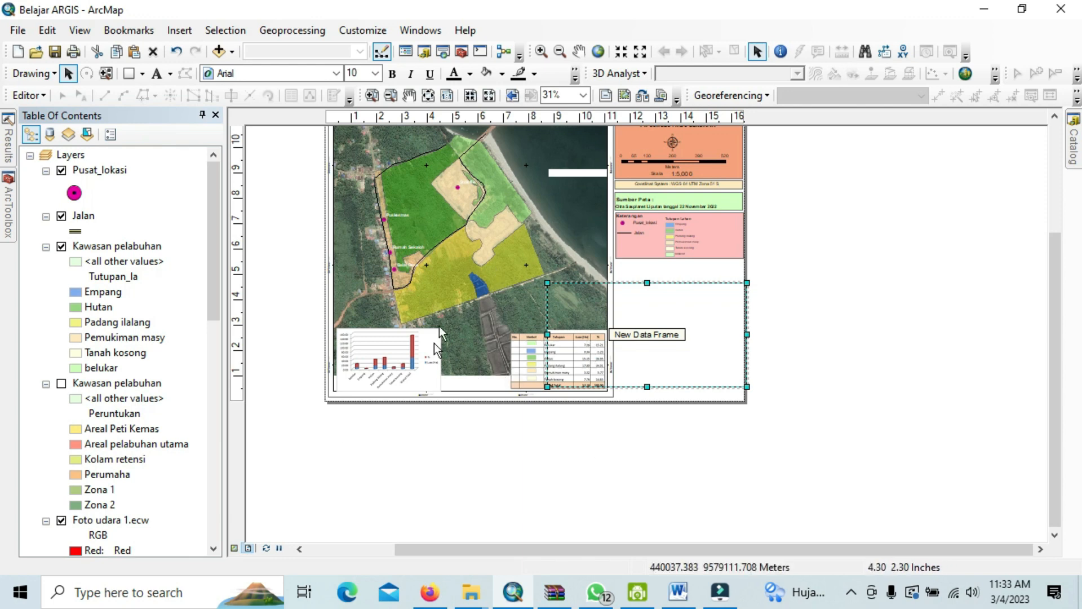
pyautogui.click(233, 546)
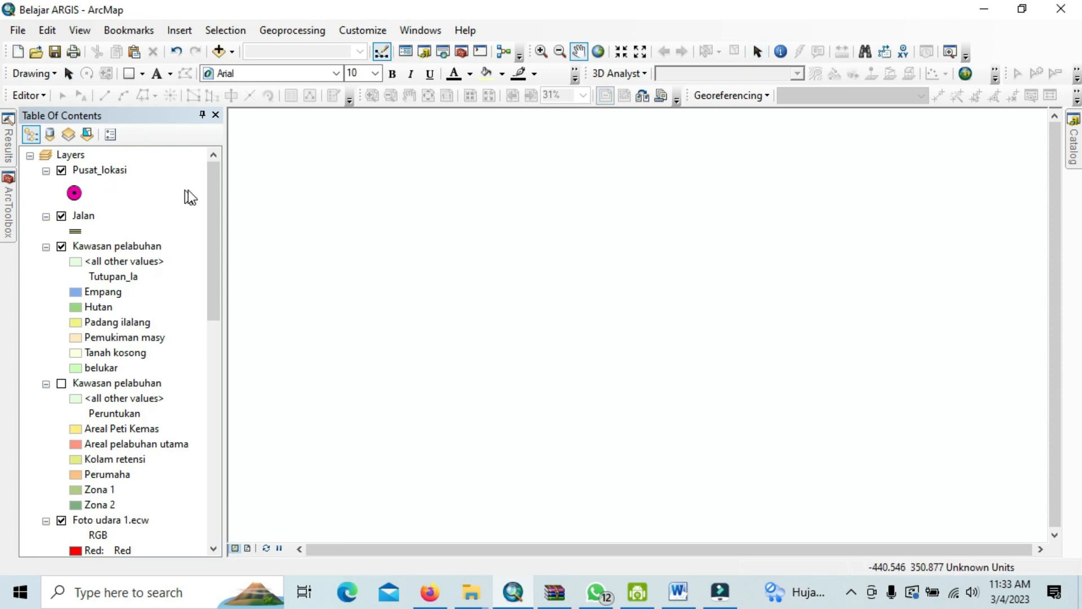
# Step: Locate both data frames in the table of contents and activate the Layers data frame
pyautogui.moveTo(211, 192); pyautogui.dragTo(189, 524)
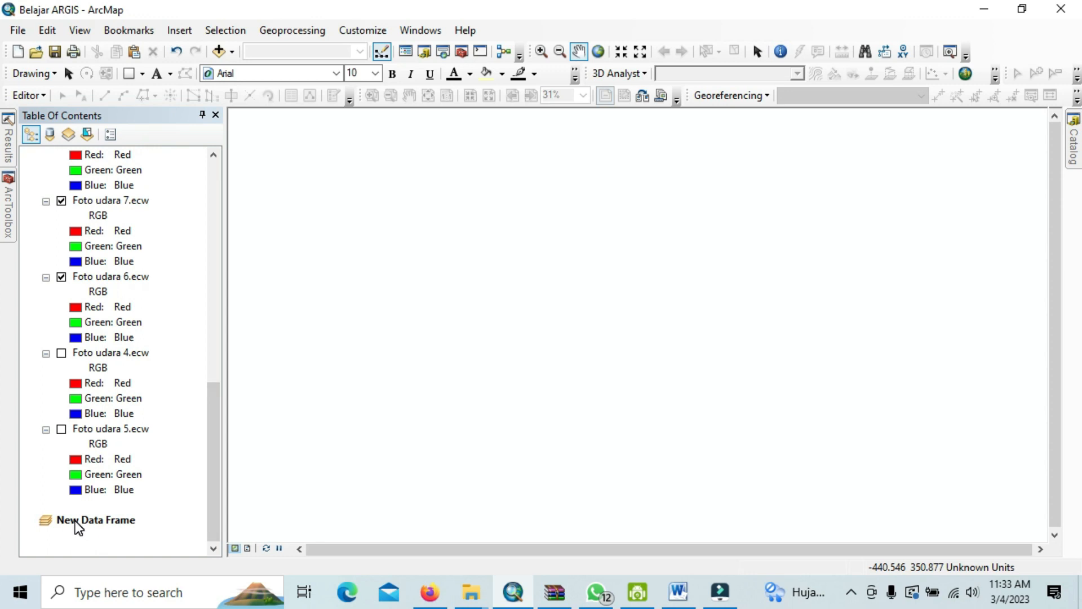
pyautogui.moveTo(215, 456); pyautogui.dragTo(215, 228)
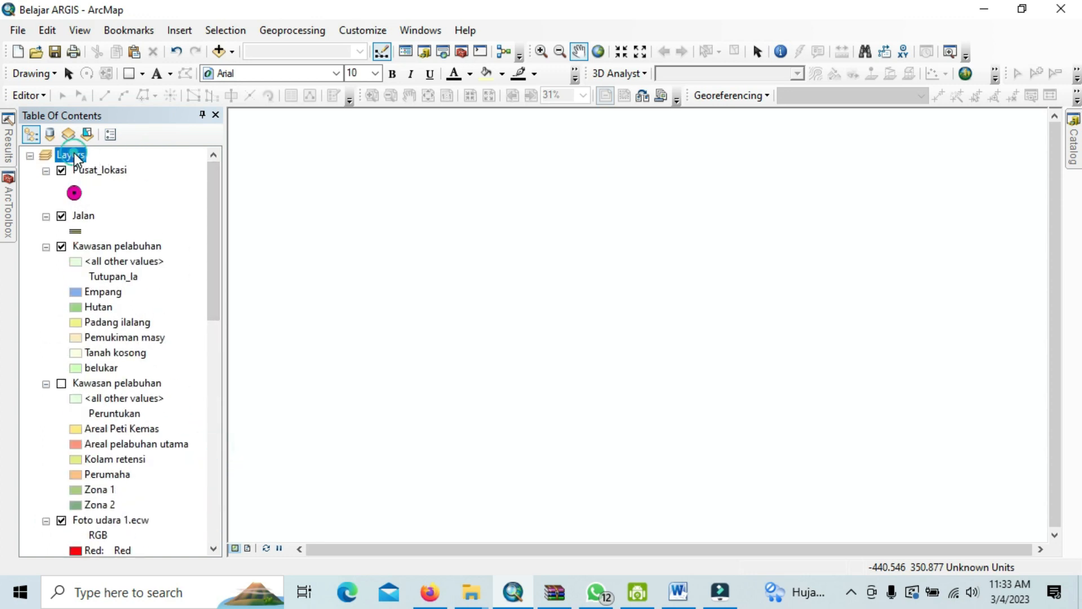
pyautogui.moveTo(215, 181); pyautogui.dragTo(192, 478)
pyautogui.click(74, 519)
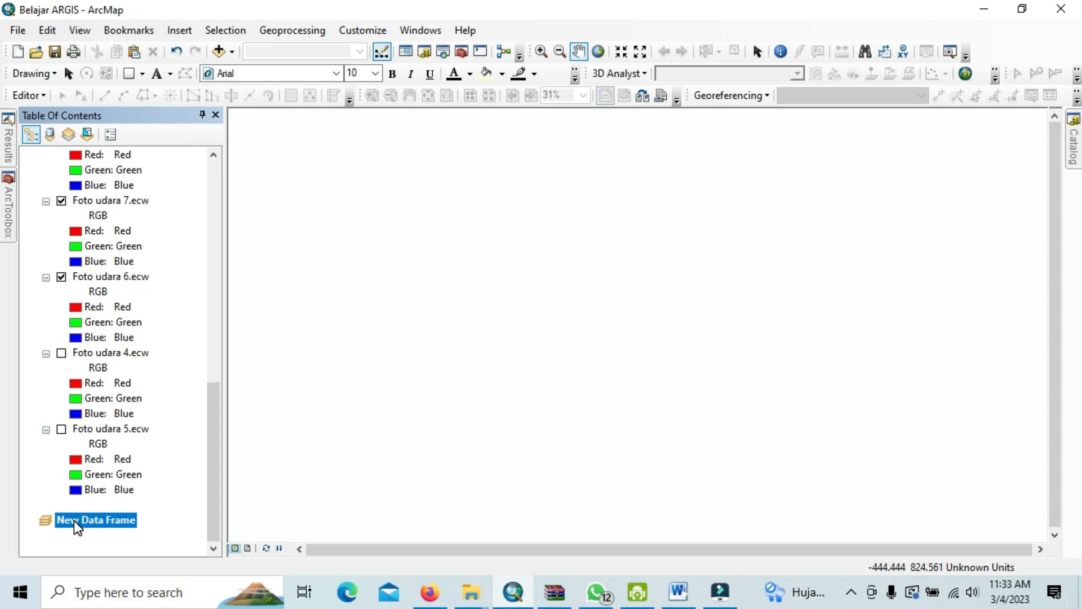
pyautogui.moveTo(212, 496); pyautogui.dragTo(219, 181)
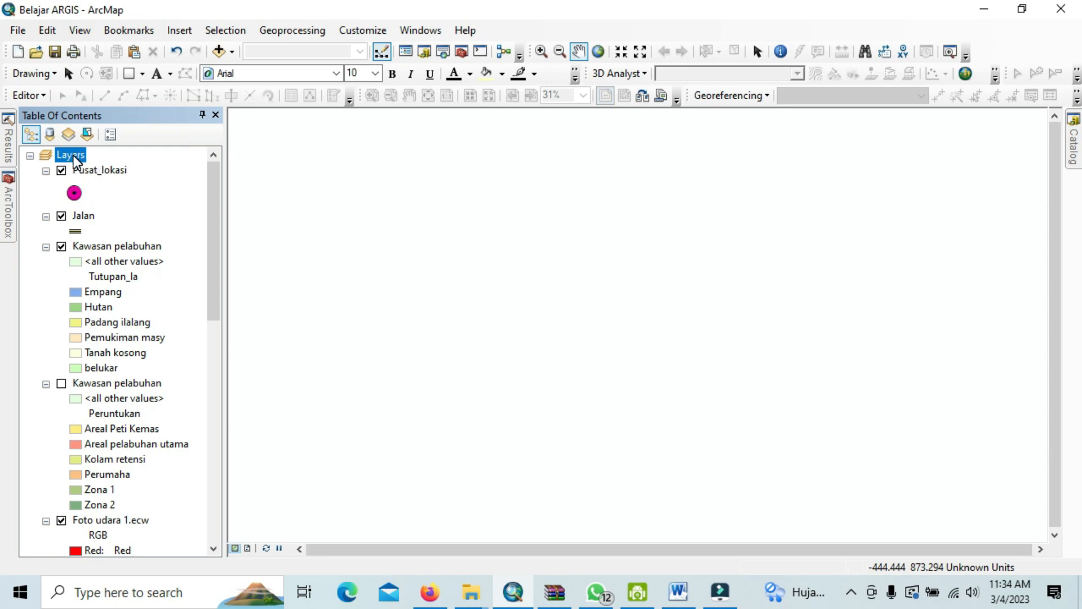
pyautogui.rightClick(76, 162)
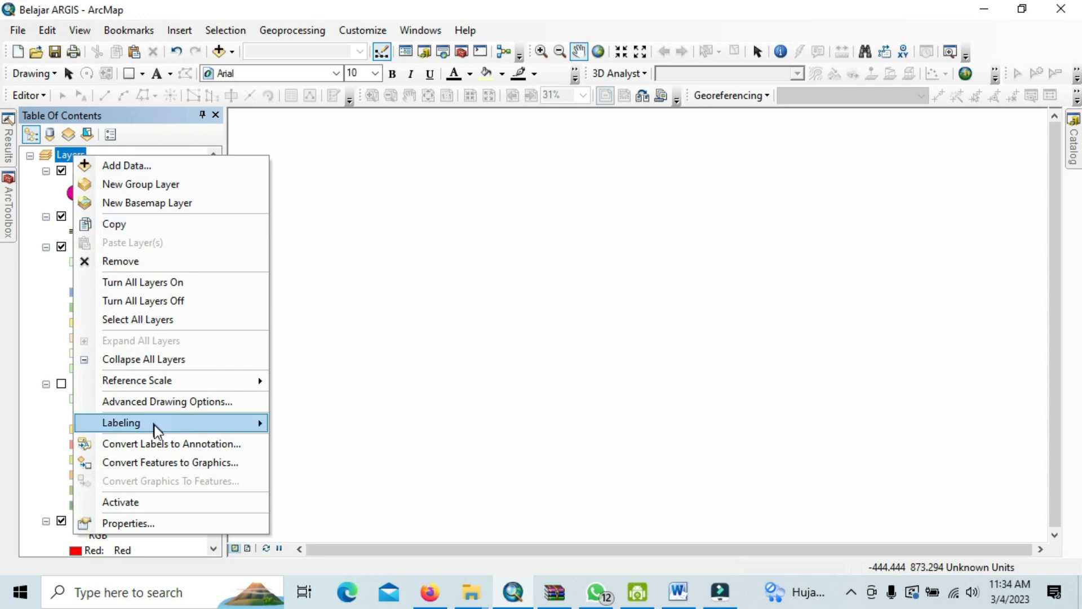
pyautogui.click(111, 501)
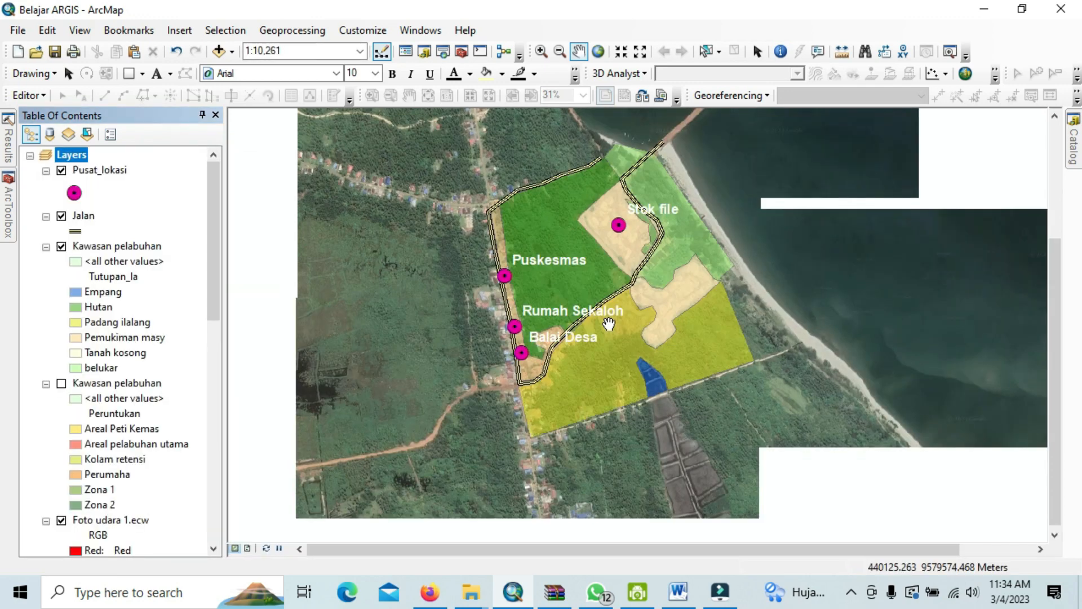
# Step: Activate the empty New Data Frame at the end of the table of contents
pyautogui.moveTo(215, 197); pyautogui.dragTo(221, 452)
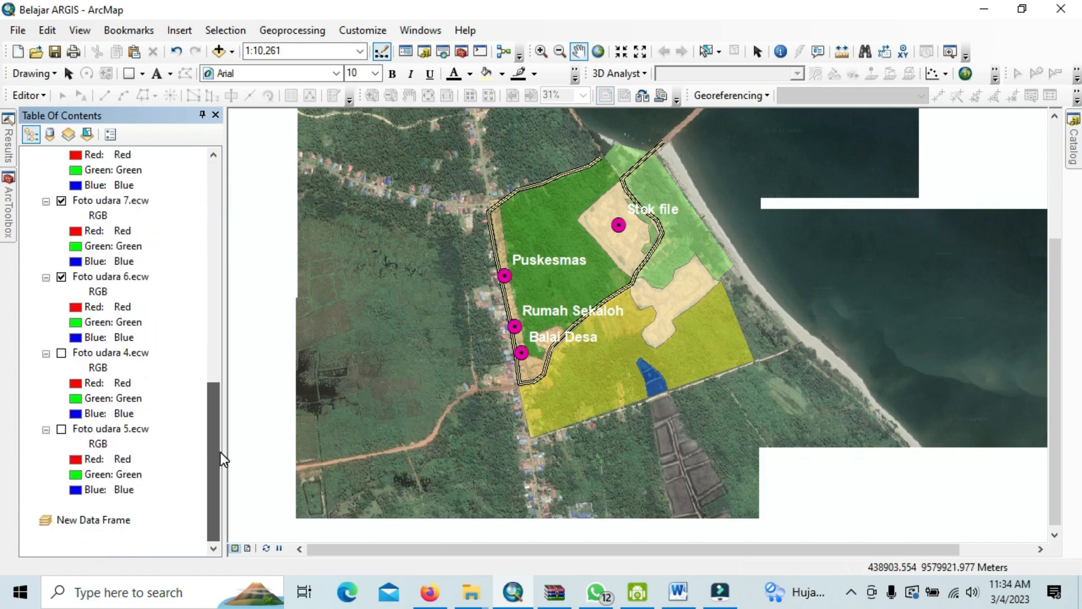
pyautogui.click(101, 519)
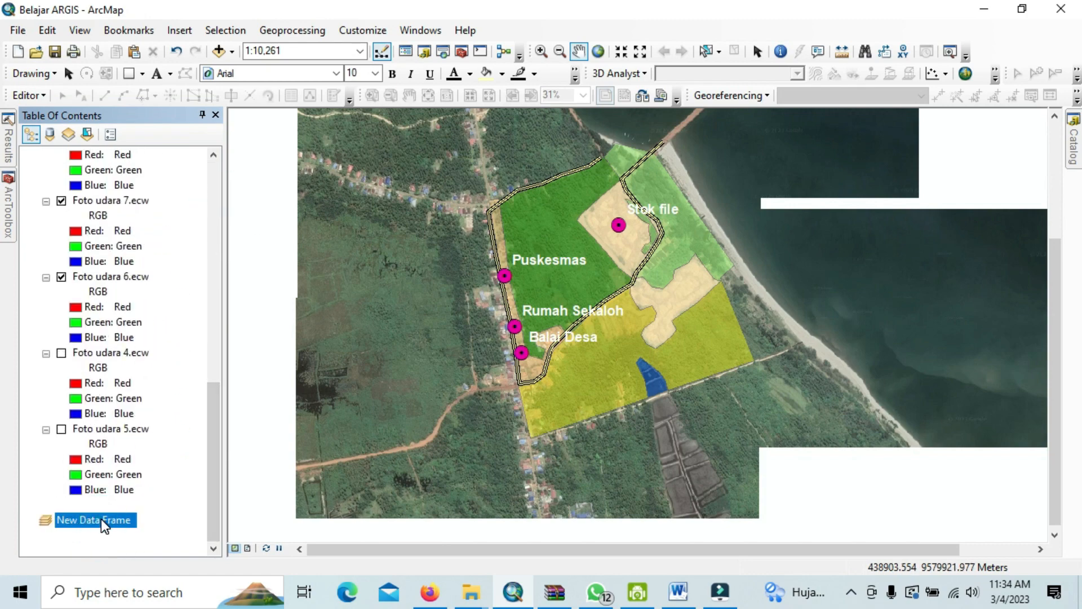
pyautogui.rightClick(100, 518)
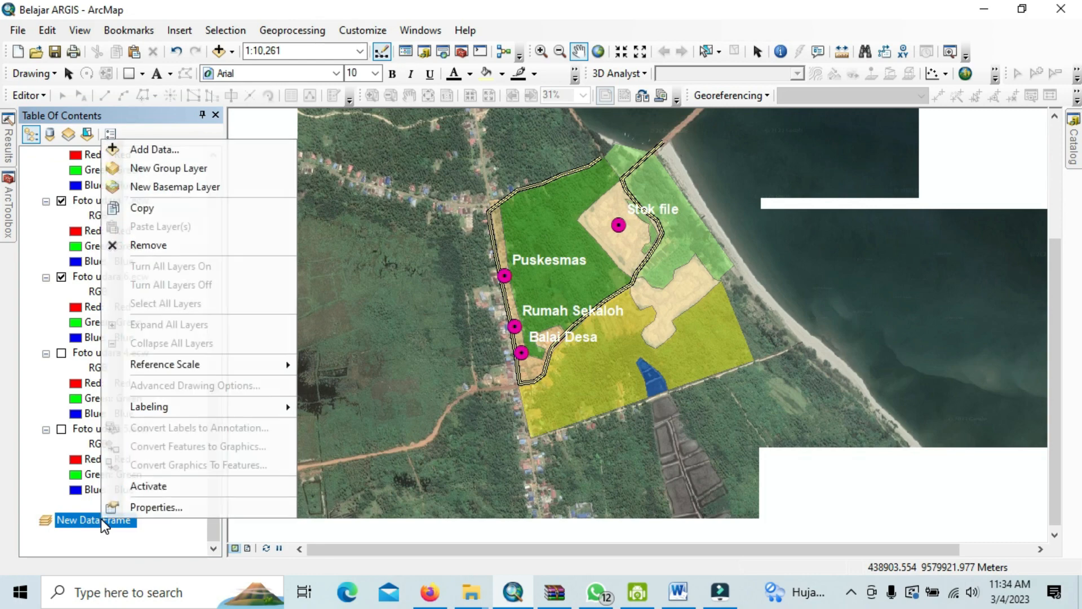
pyautogui.click(150, 486)
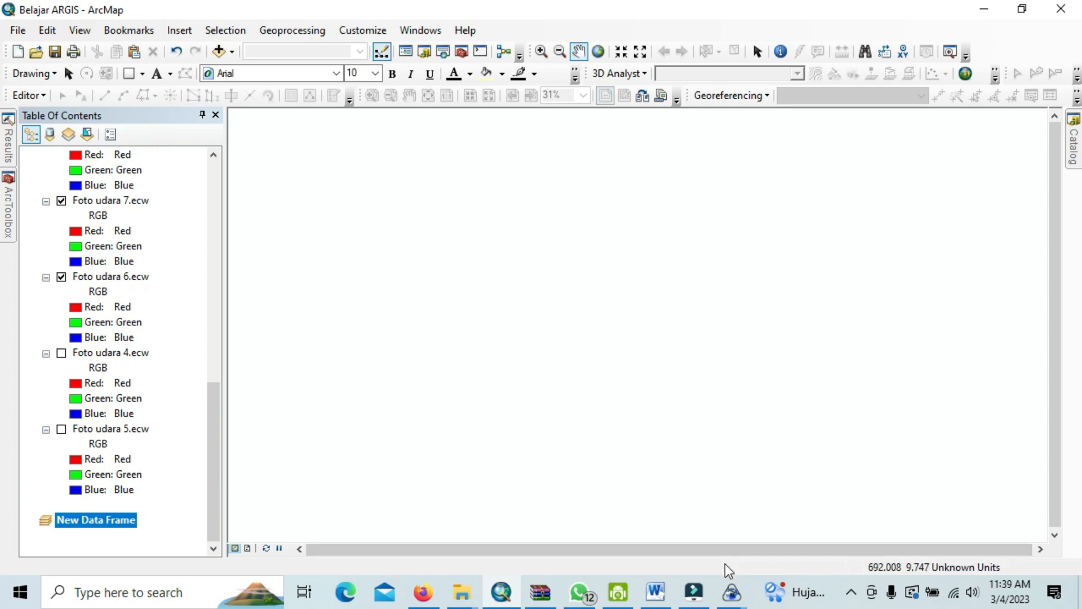
# Step: Switch to SAS.Planet and reposition the OpenTopoMap.org map to frame the mainland and islands around Kendari
pyautogui.click(733, 593)
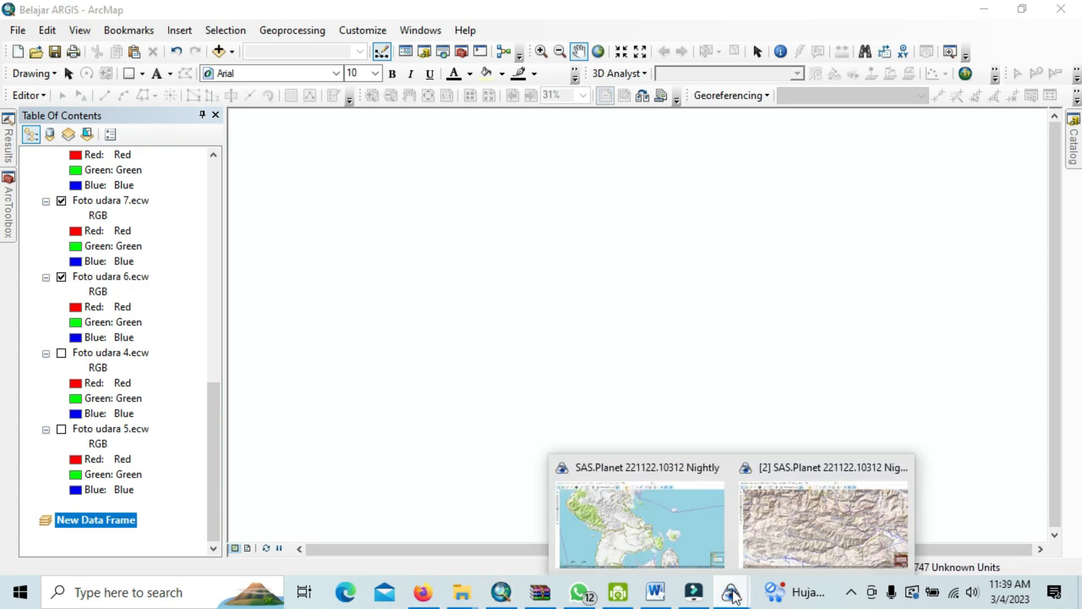
pyautogui.click(833, 532)
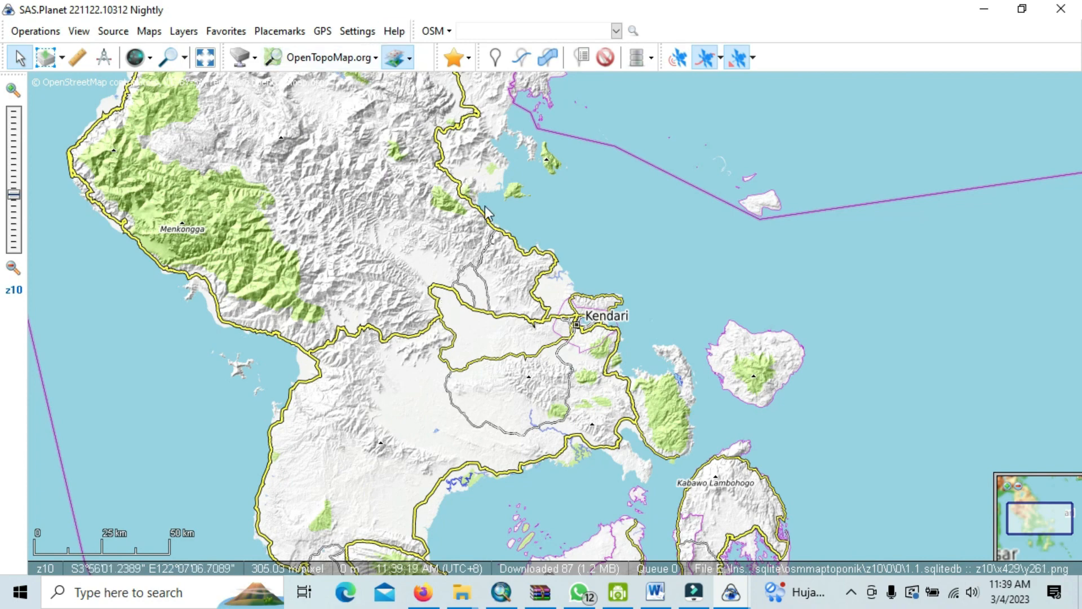
pyautogui.click(375, 59)
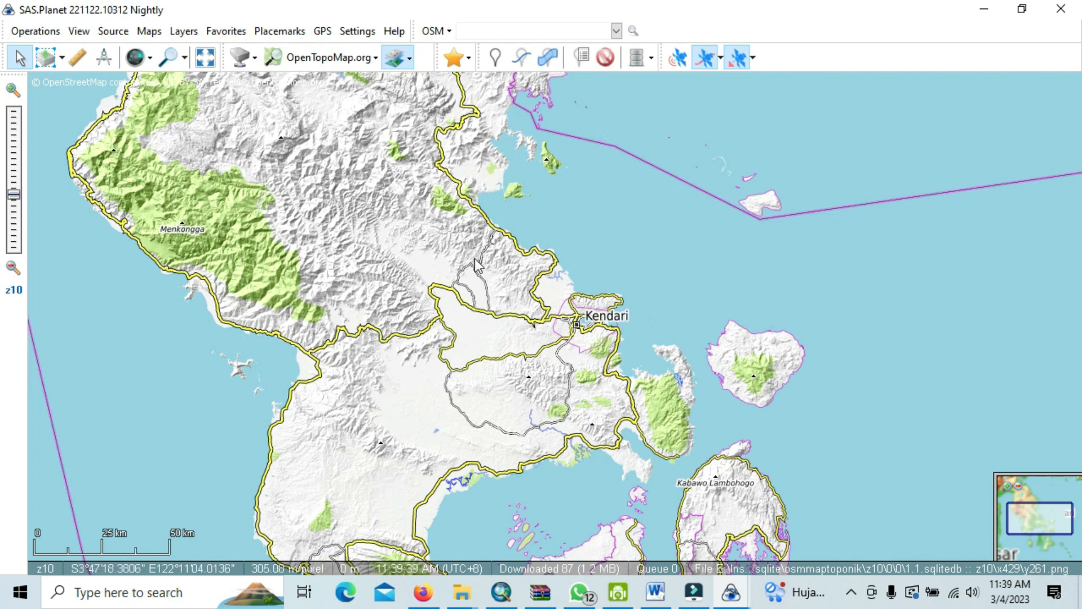
pyautogui.moveTo(478, 251); pyautogui.dragTo(535, 262)
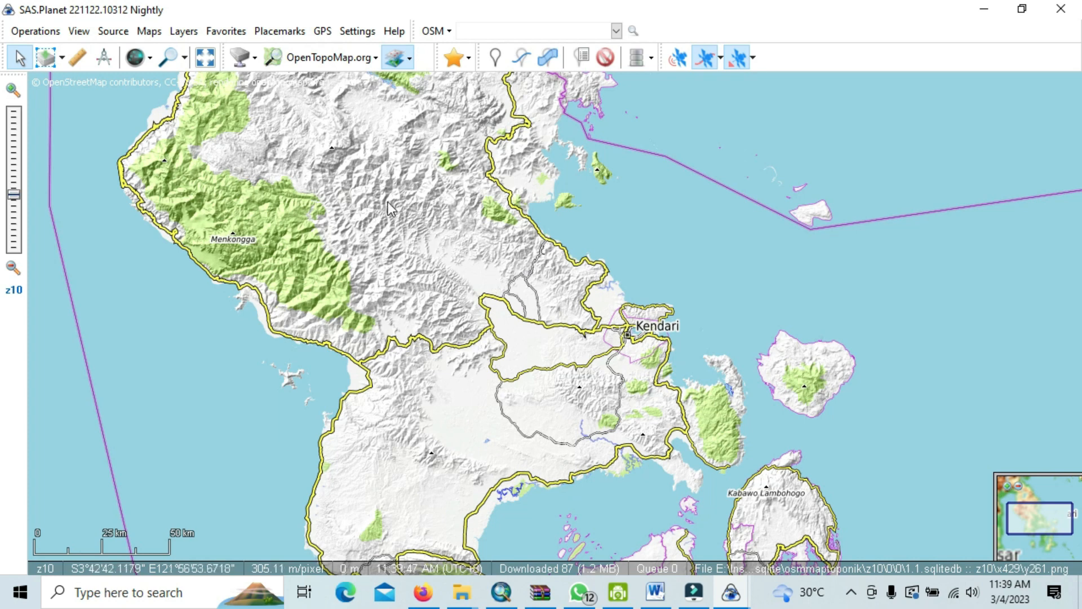
# Step: Select the map's visible area as the region for the Selection Manager
pyautogui.click(62, 57)
pyautogui.click(65, 57)
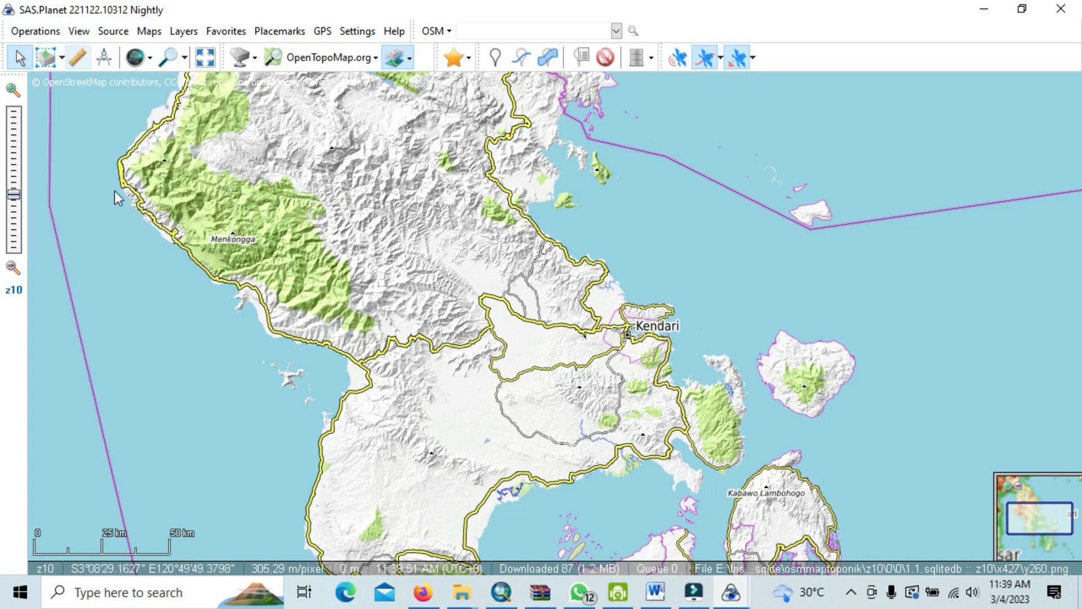
pyautogui.click(62, 57)
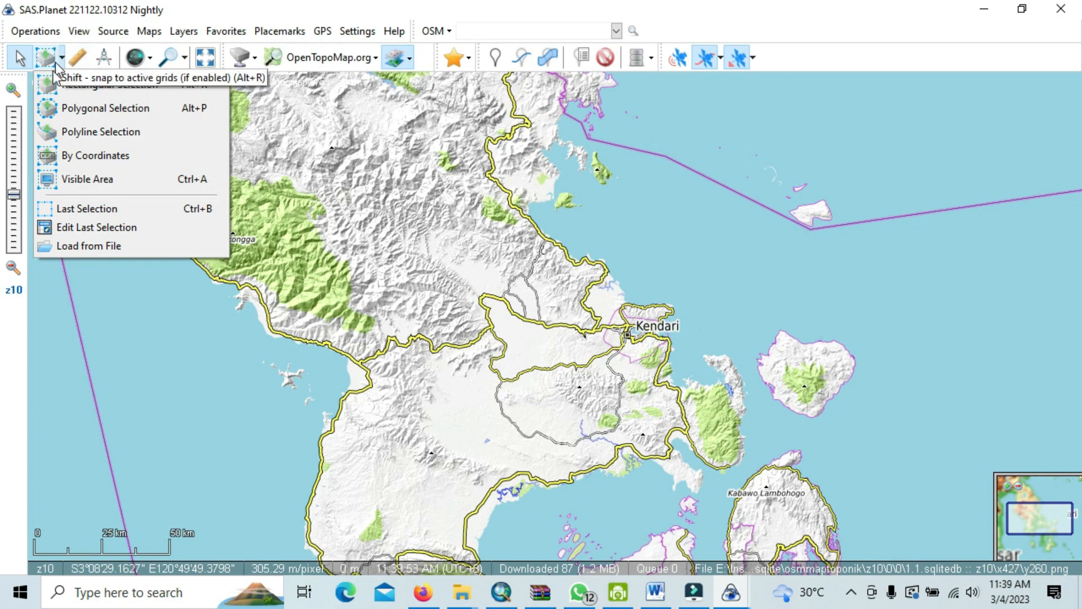
pyautogui.click(63, 180)
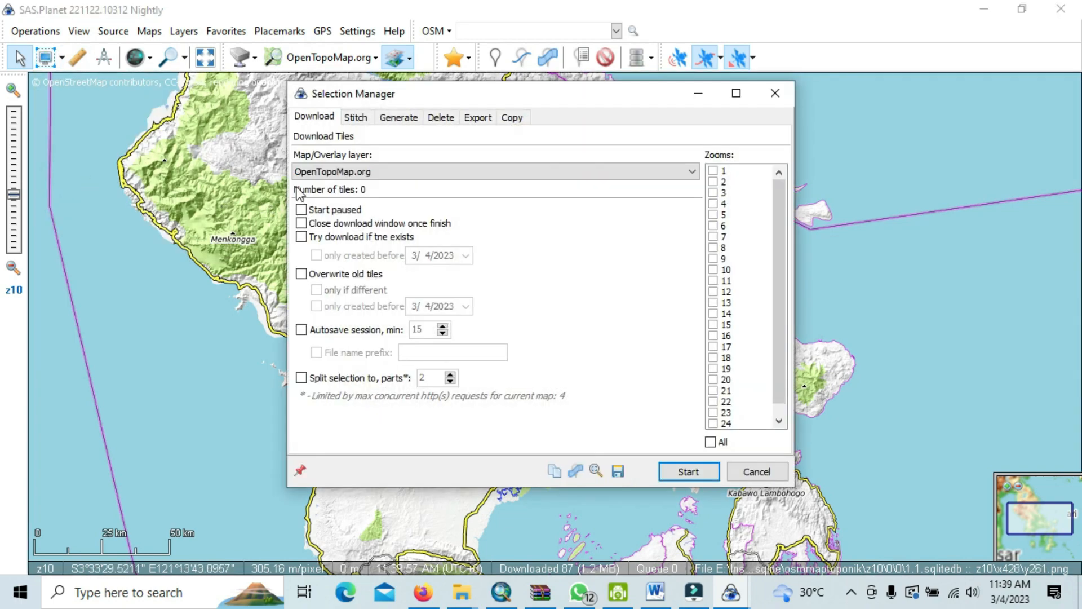
# Step: Set the stitched ECW map's output file to Sultra in the VIdio belajar argis folder
pyautogui.click(359, 118)
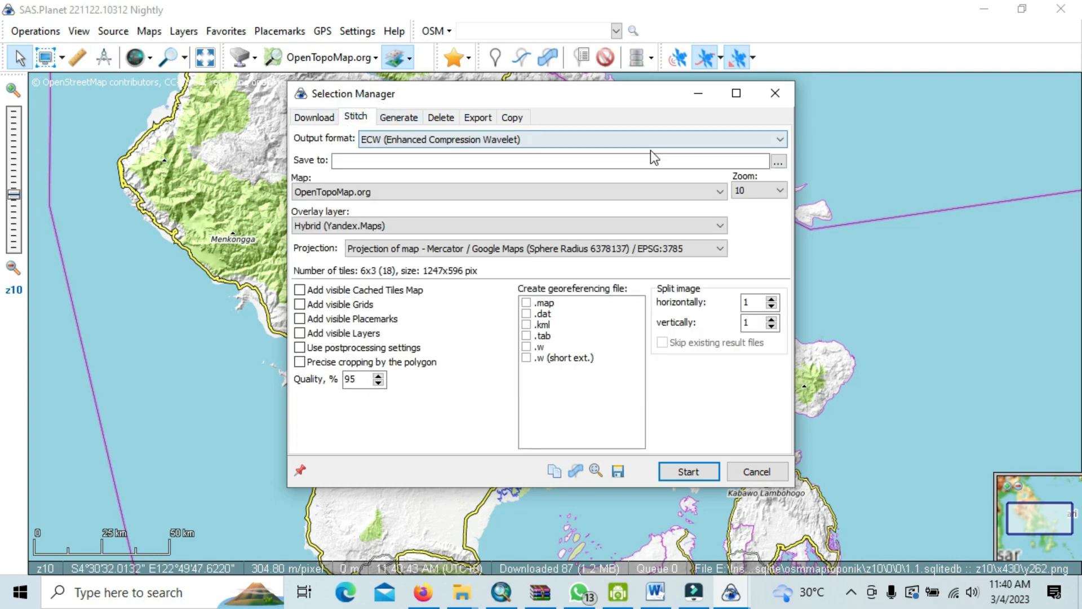
pyautogui.click(779, 161)
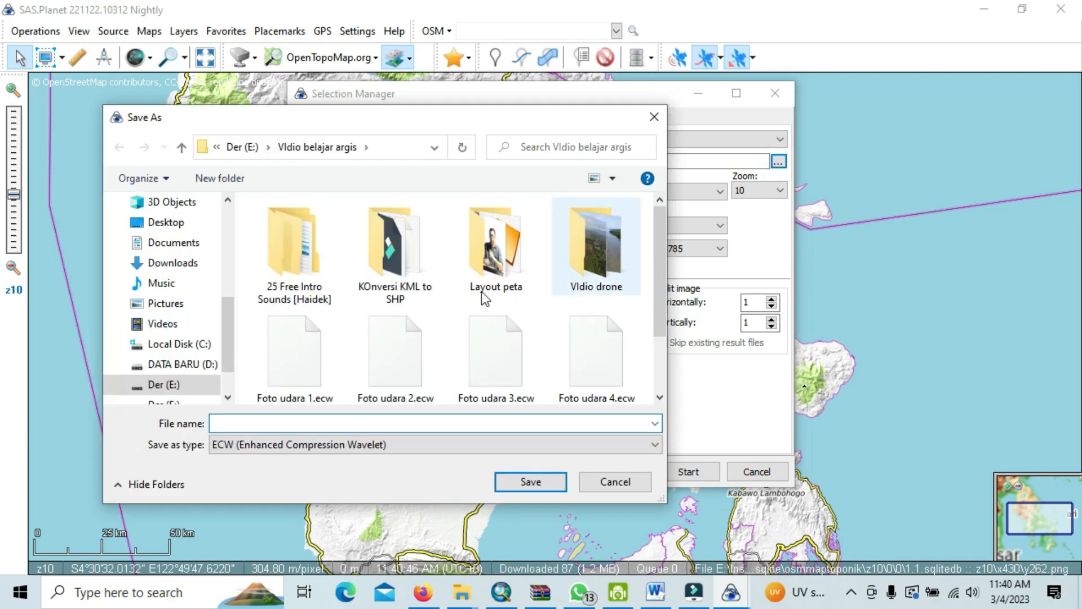
pyautogui.click(291, 425)
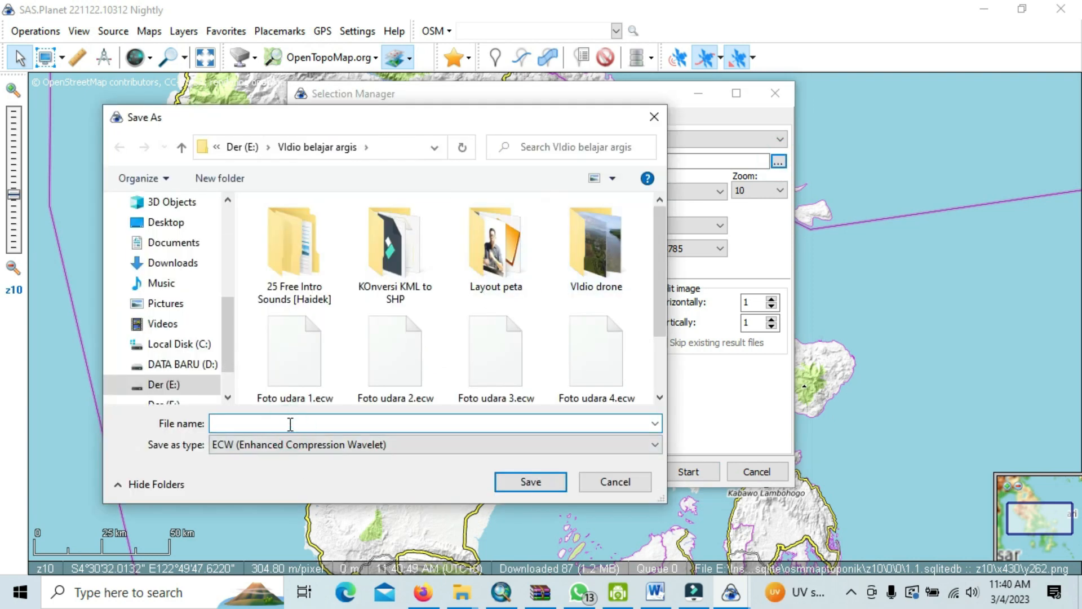
pyautogui.write('Sultra')
pyautogui.click(521, 477)
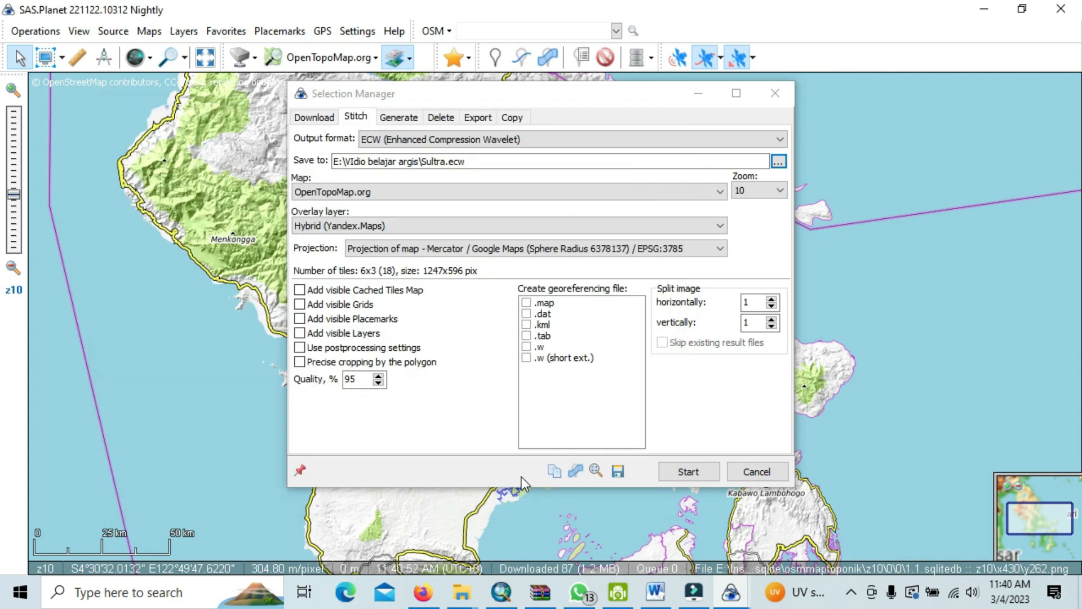
# Step: Run the stitch export of Sultra.ecw and locate the file in the VIdio belajar argis folder in File Explorer
pyautogui.click(710, 472)
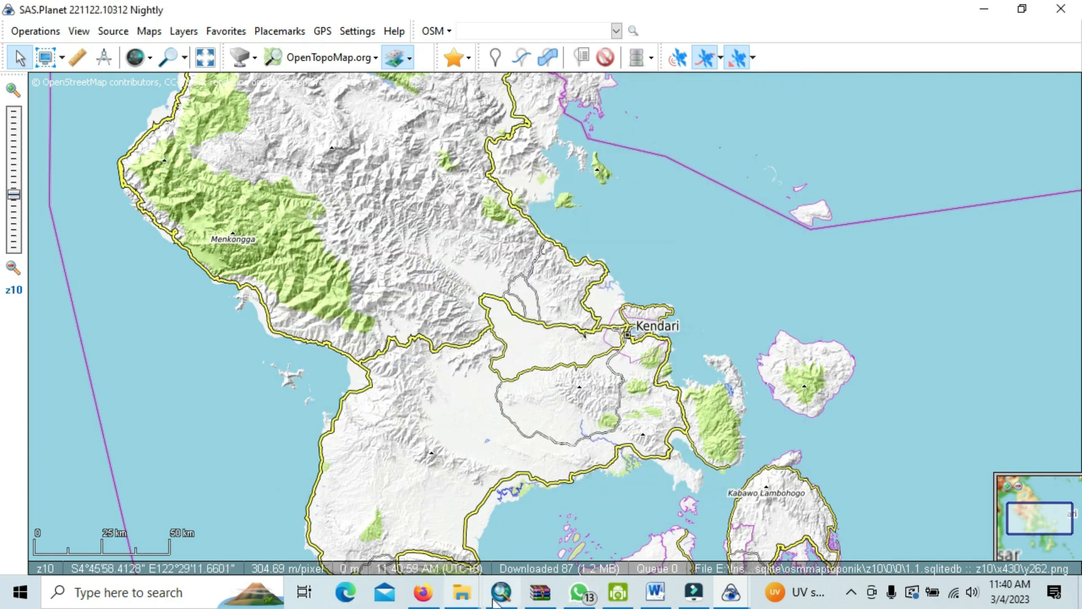
pyautogui.click(461, 592)
pyautogui.click(317, 404)
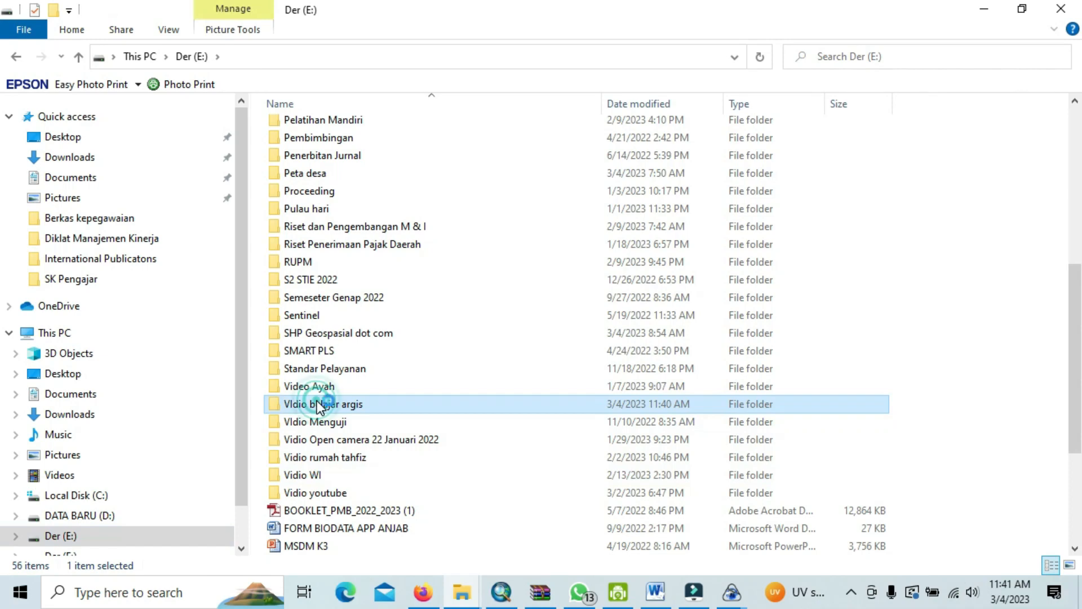
pyautogui.doubleClick(316, 404)
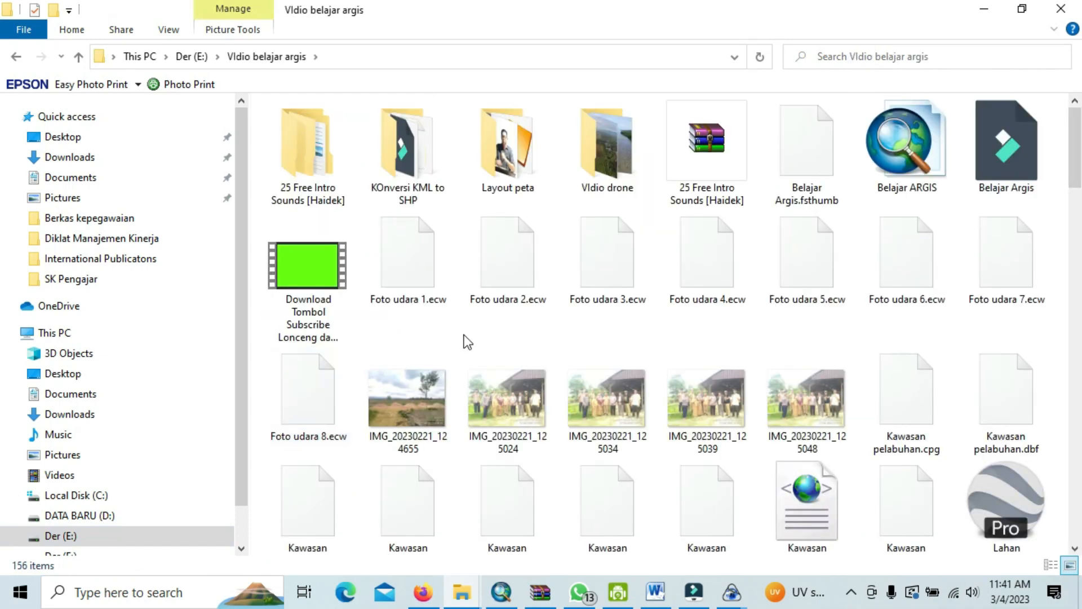
pyautogui.scroll(-15, 468, 343)
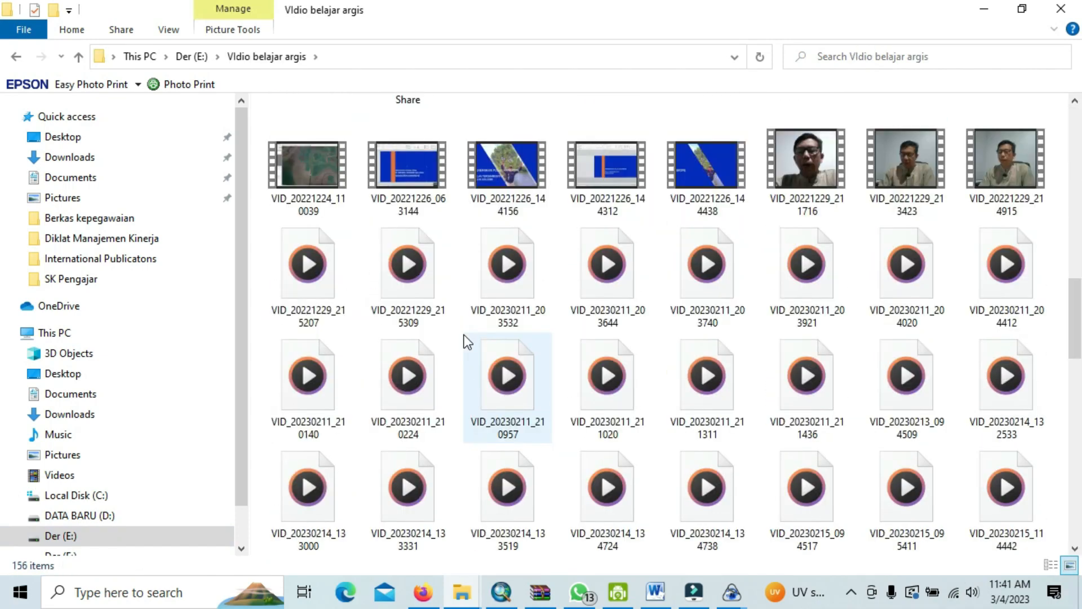
pyautogui.scroll(5, 468, 342)
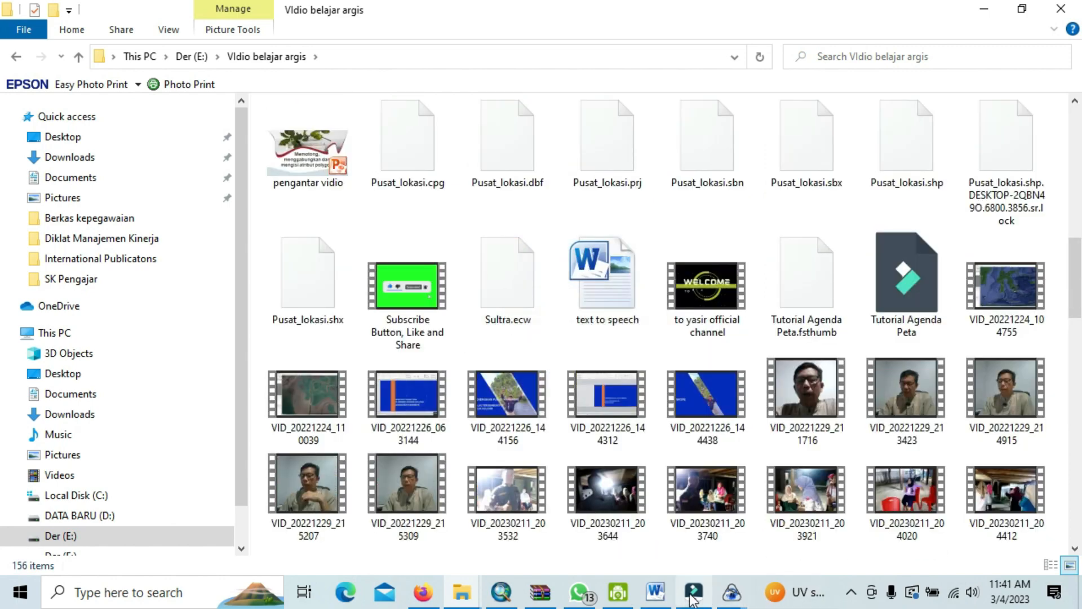
# Step: Switch to ArcMap, refresh the Home folder in the Catalog and add Sultra.ecw to the New Data Frame
pyautogui.click(499, 598)
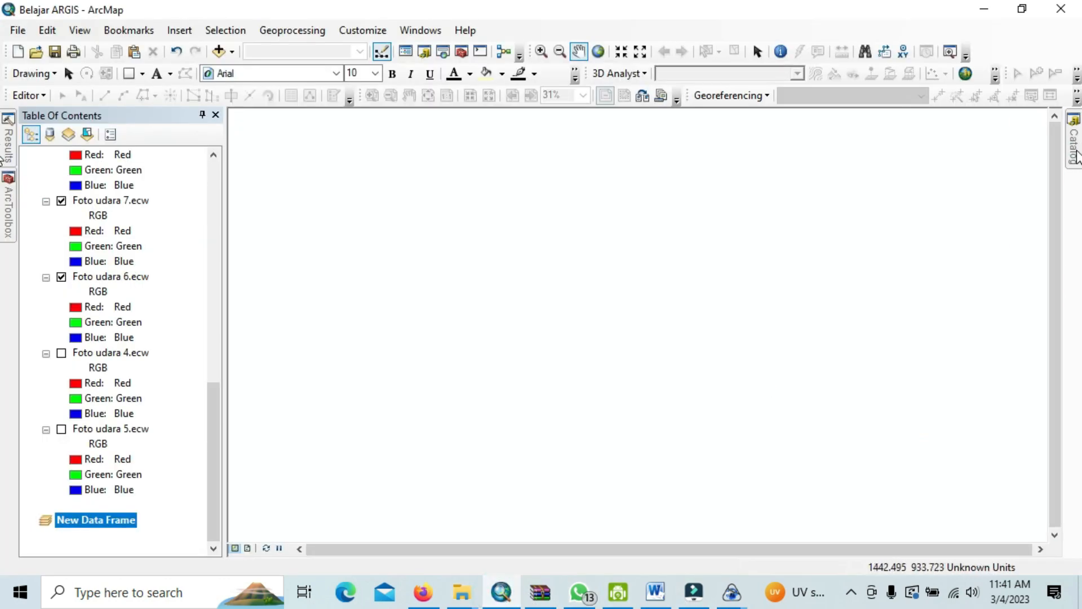
pyautogui.moveTo(1076, 154)
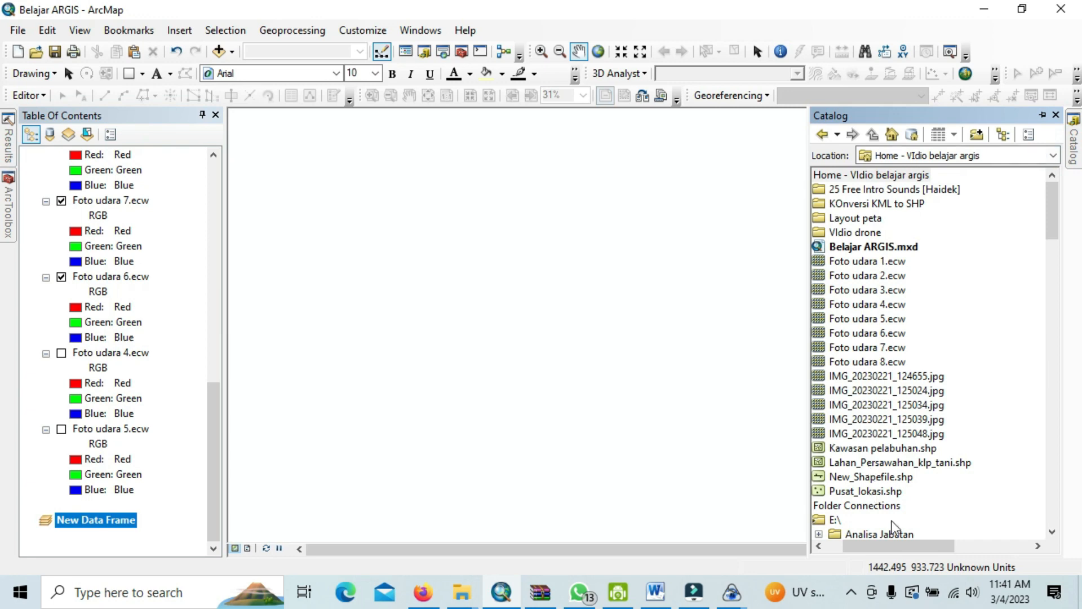
pyautogui.moveTo(901, 546); pyautogui.dragTo(852, 538)
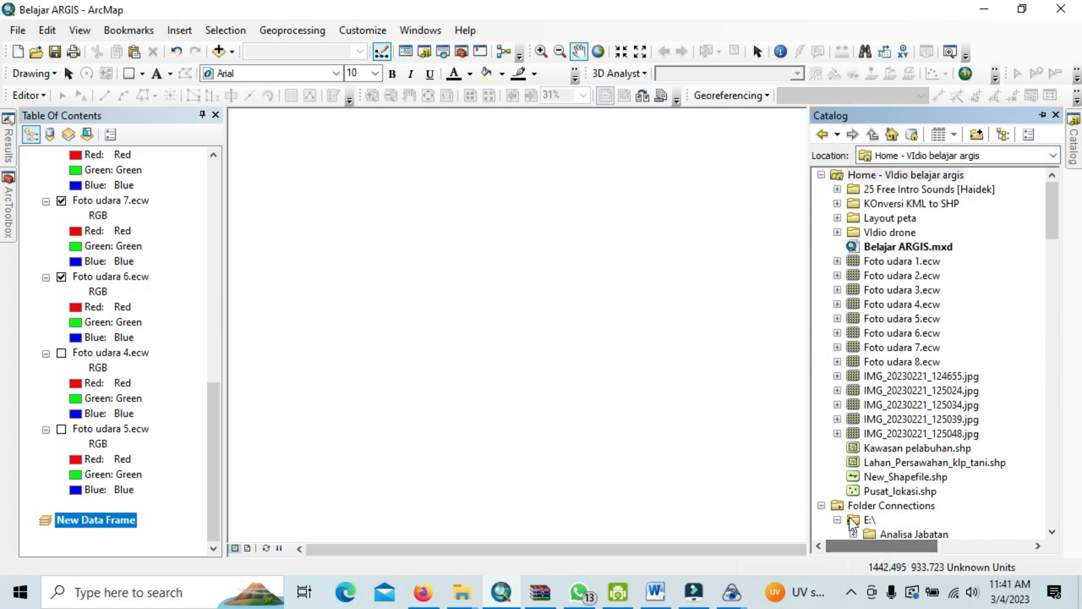
pyautogui.click(822, 505)
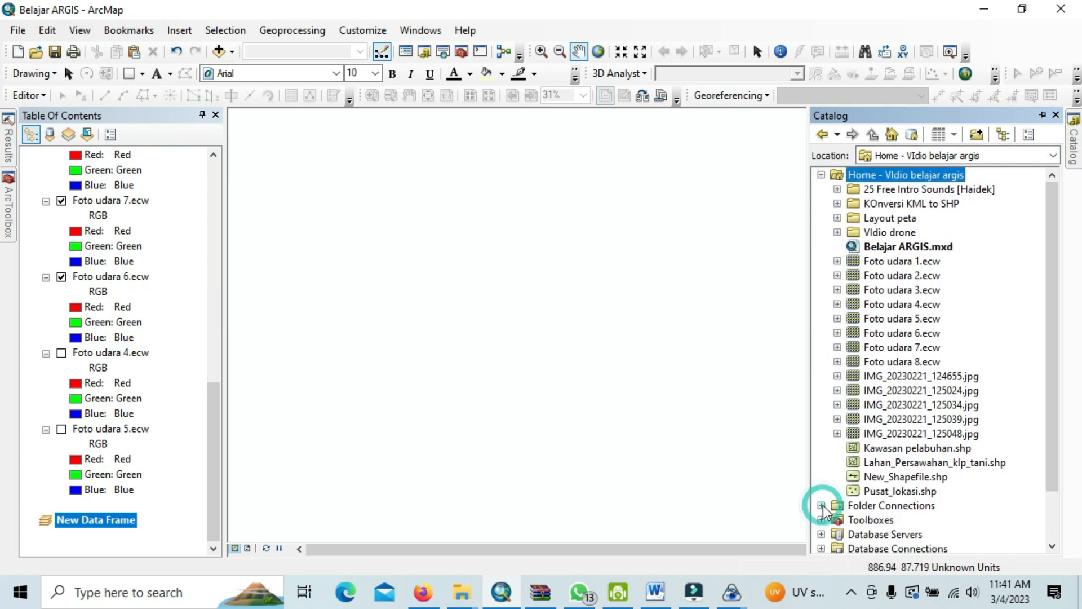
pyautogui.rightClick(896, 173)
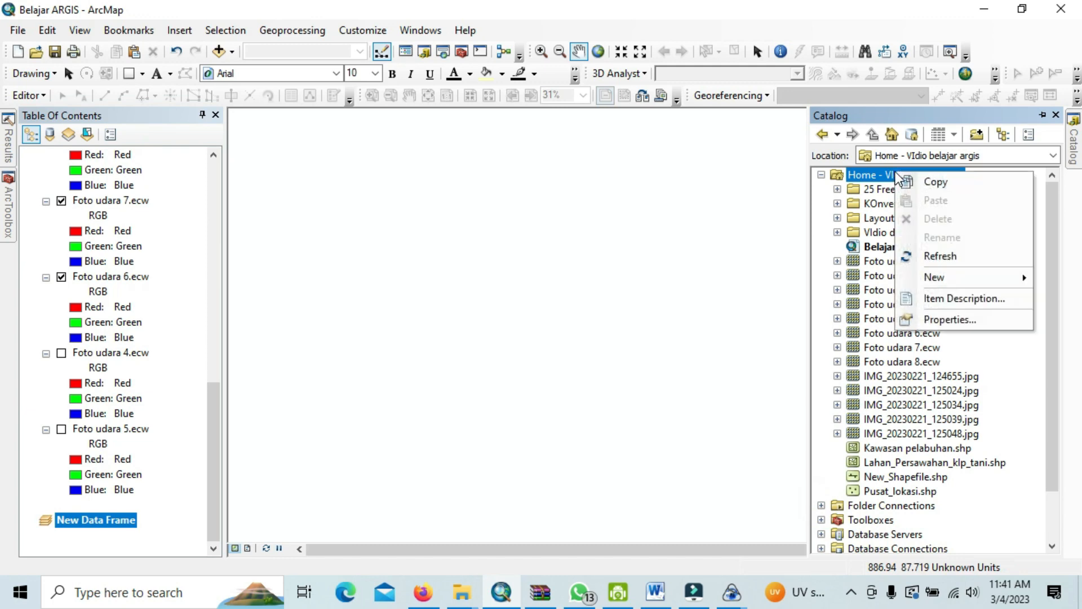
pyautogui.click(921, 255)
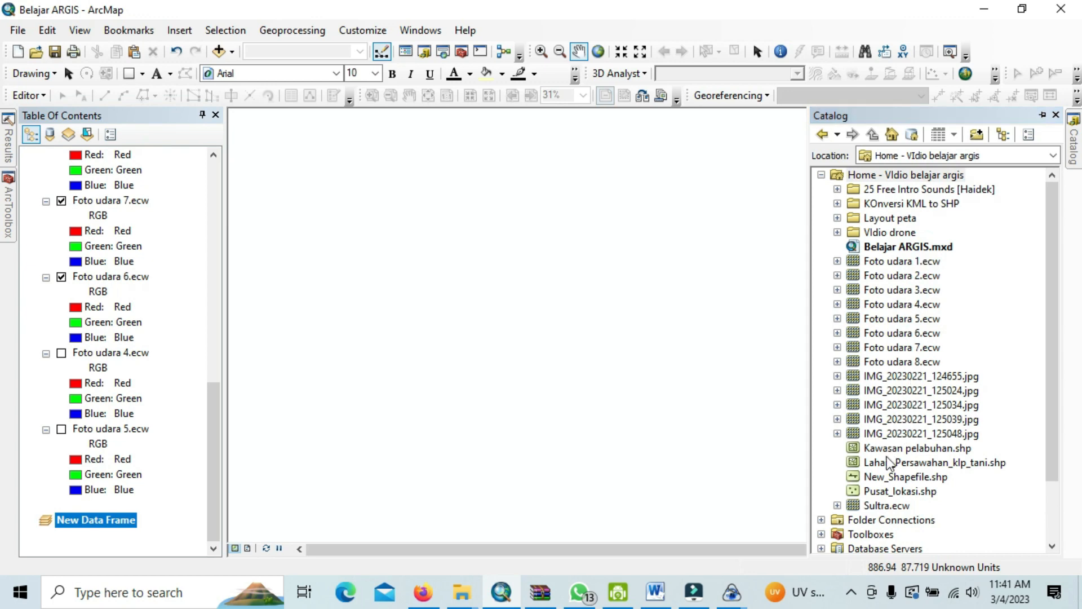
pyautogui.scroll(-1, 886, 468)
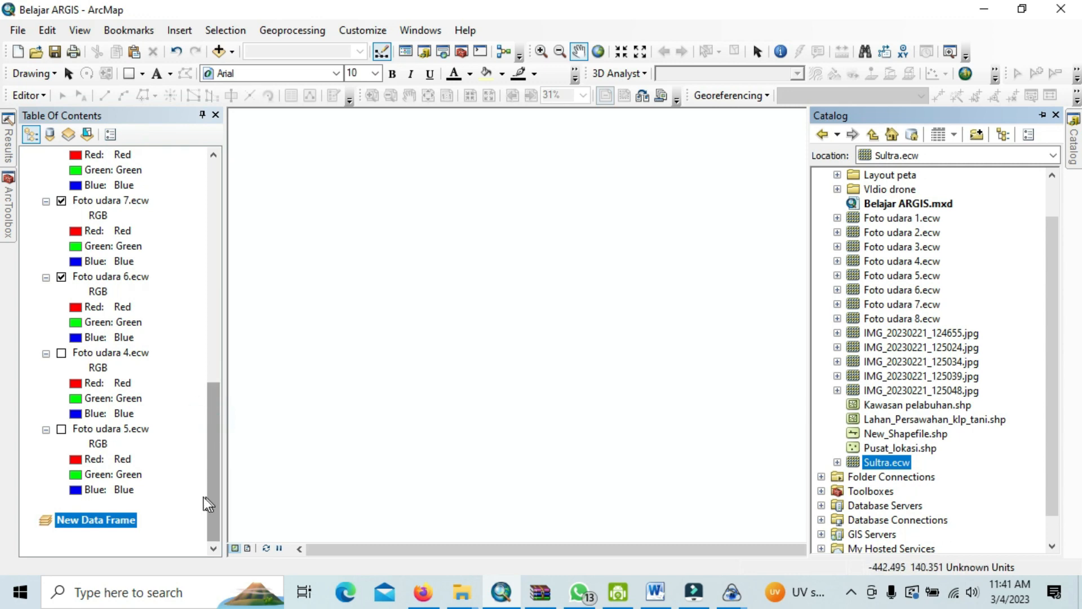
pyautogui.moveTo(884, 463); pyautogui.dragTo(158, 539)
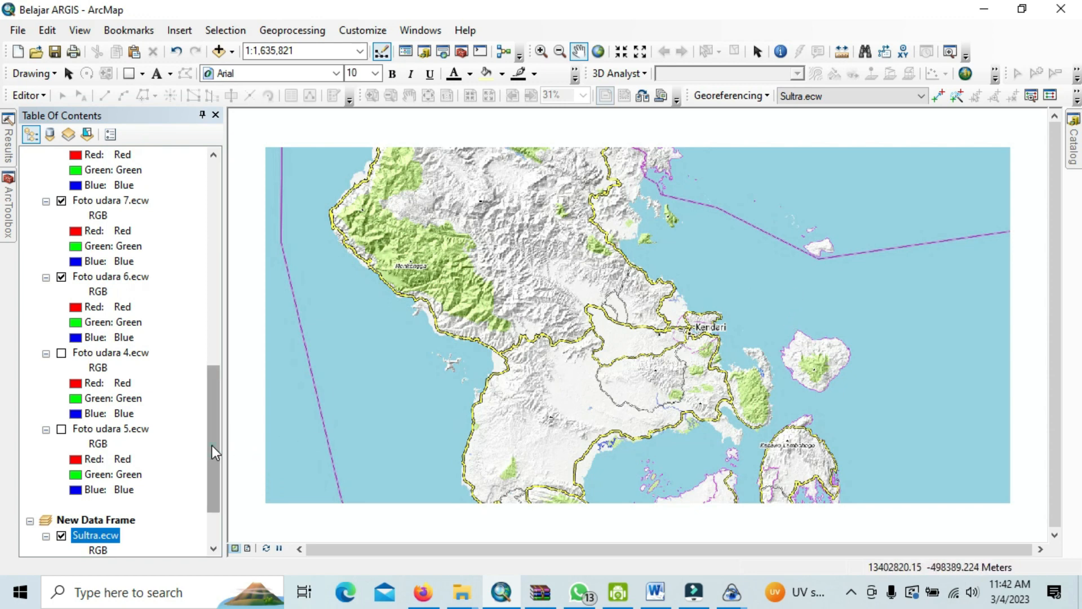
# Step: Add Kawasan pelabuhan.shp from the Home folder to the New Data Frame, dismissing the geographic coordinate systems warning
pyautogui.moveTo(212, 446); pyautogui.dragTo(228, 222)
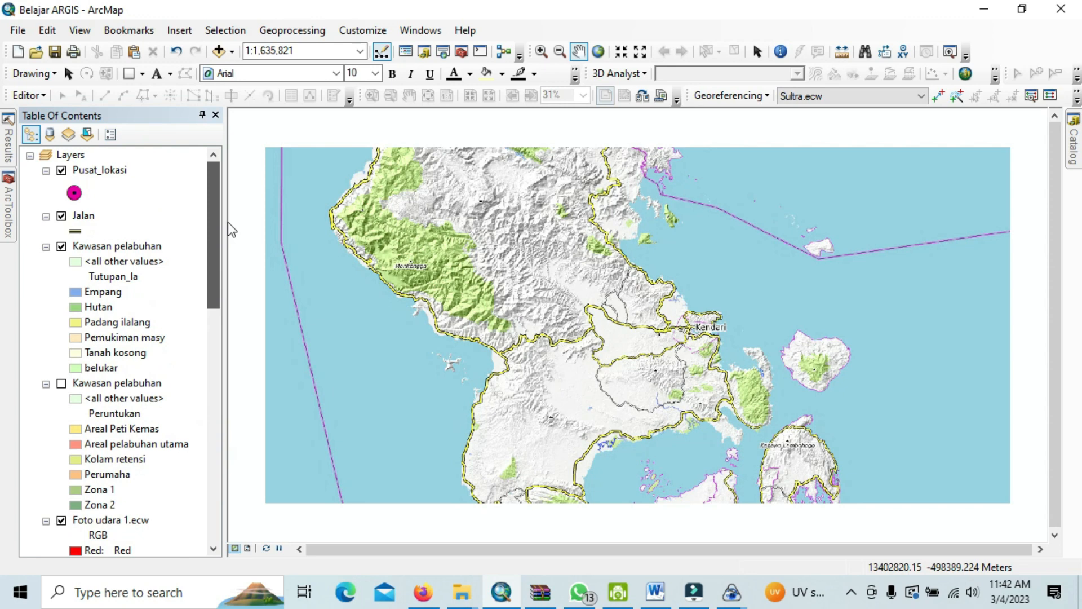
pyautogui.click(90, 246)
pyautogui.moveTo(215, 212); pyautogui.dragTo(197, 488)
pyautogui.click(117, 443)
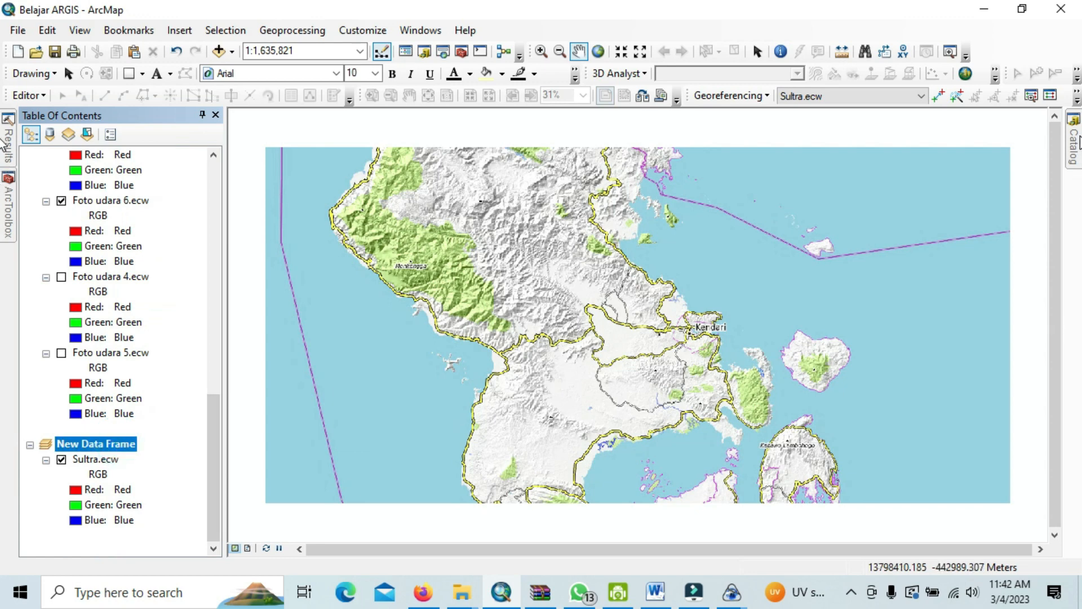
pyautogui.moveTo(1078, 141)
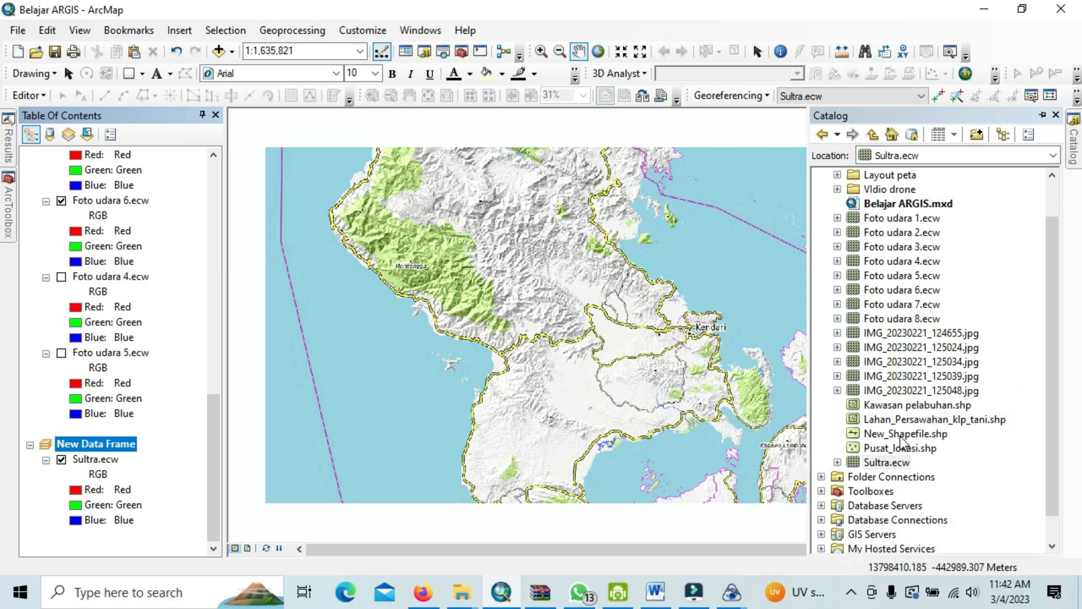
pyautogui.click(890, 406)
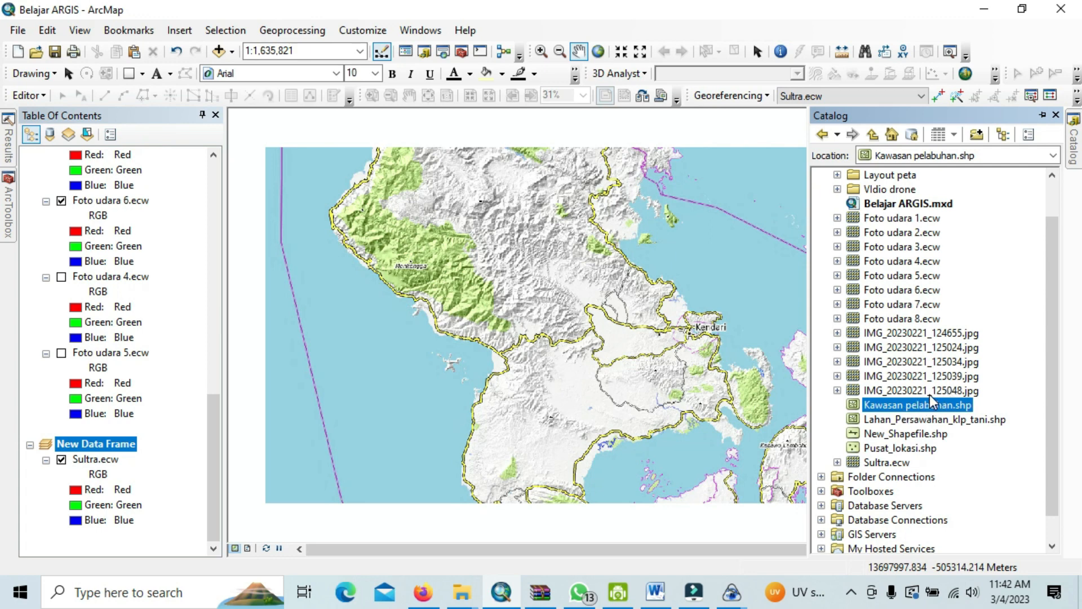
pyautogui.moveTo(940, 407); pyautogui.dragTo(630, 417)
pyautogui.moveTo(164, 472); pyautogui.dragTo(118, 454)
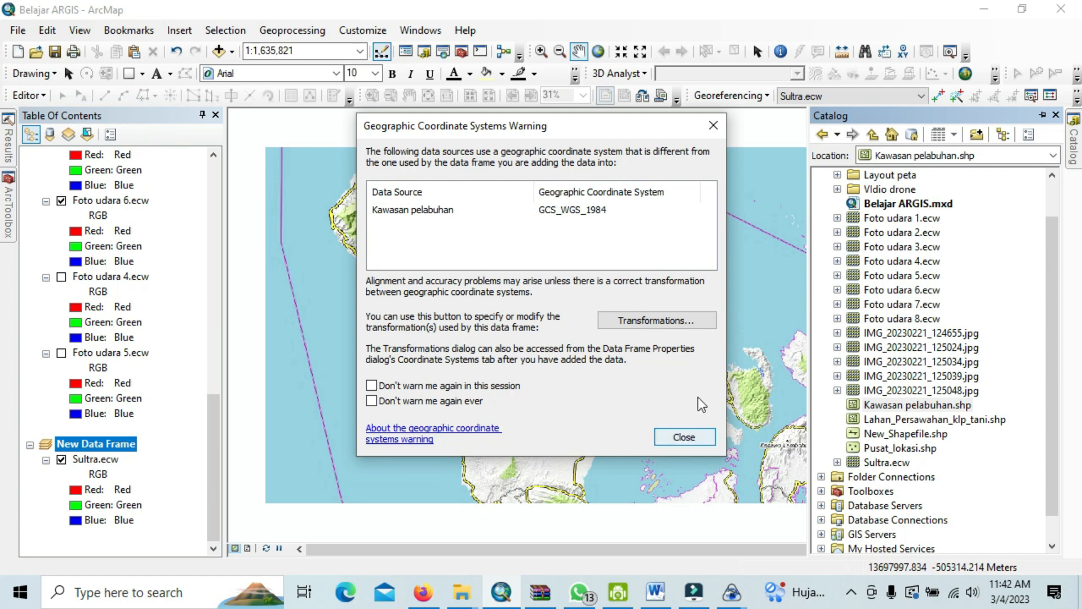
pyautogui.click(712, 124)
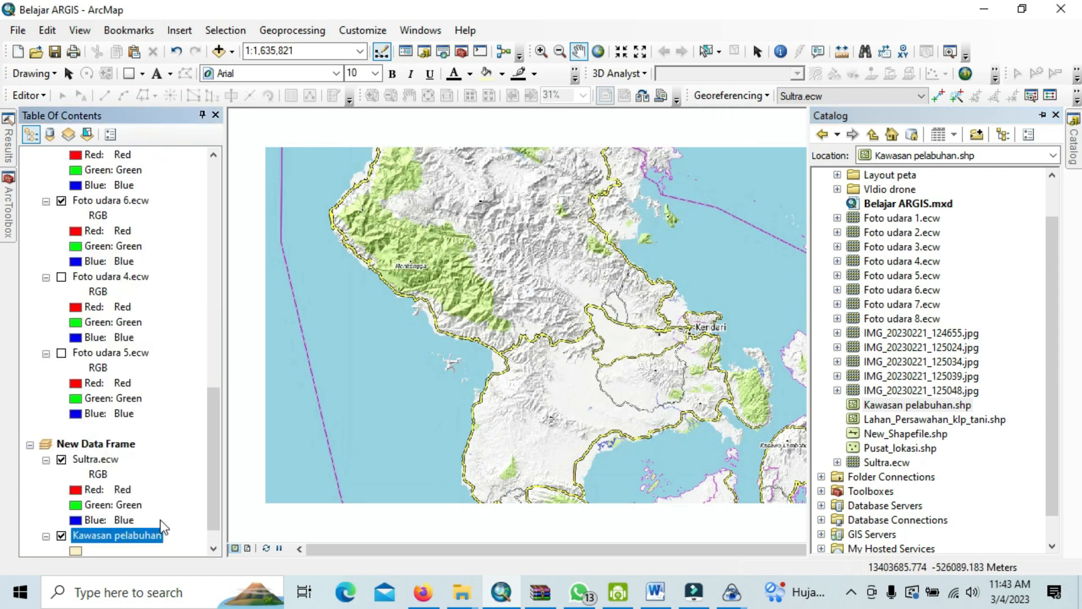
# Step: Remove the Kawasan pelabuhan layer from the New Data Frame
pyautogui.moveTo(212, 438); pyautogui.dragTo(212, 462)
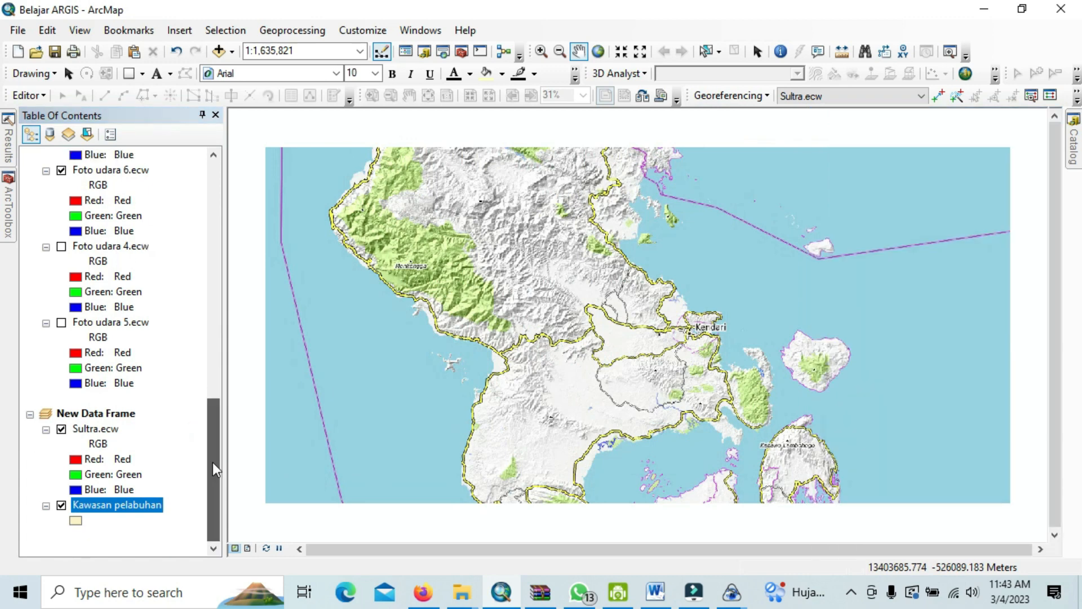
pyautogui.rightClick(100, 505)
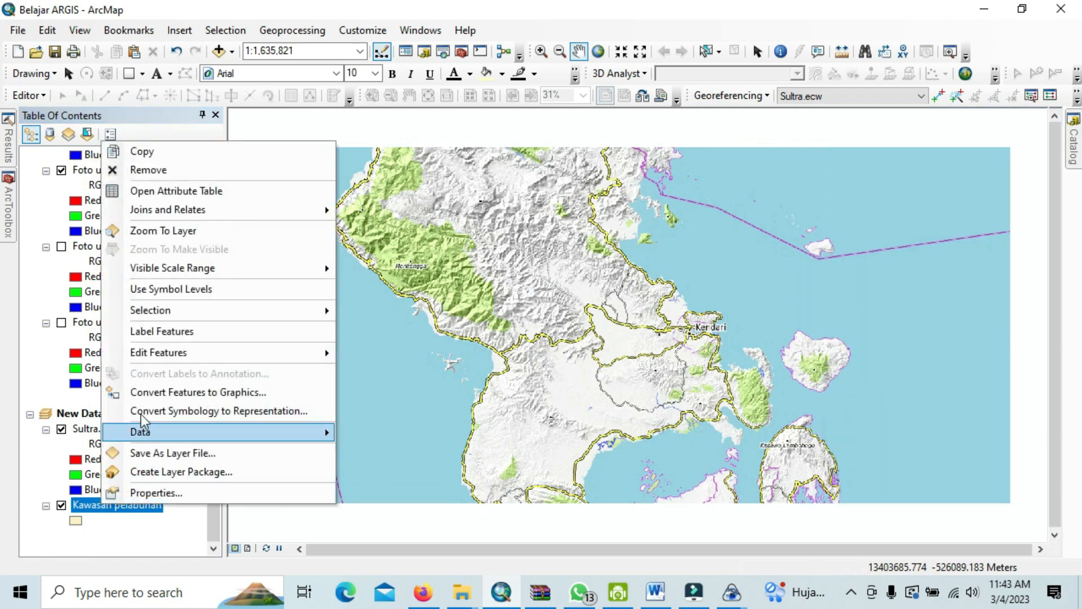
pyautogui.click(150, 168)
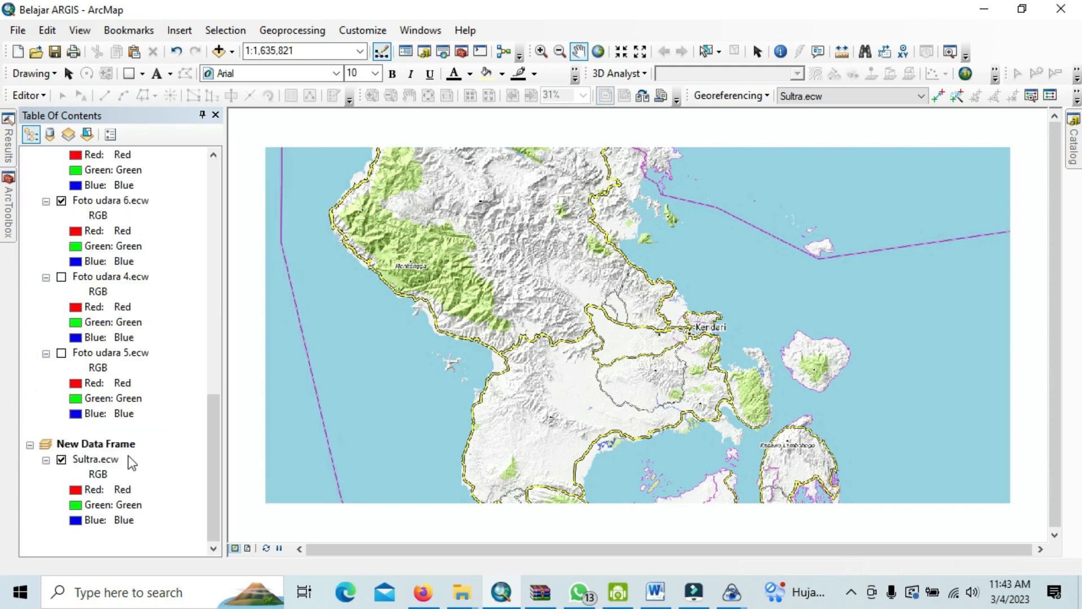
pyautogui.click(101, 445)
pyautogui.rightClick(100, 445)
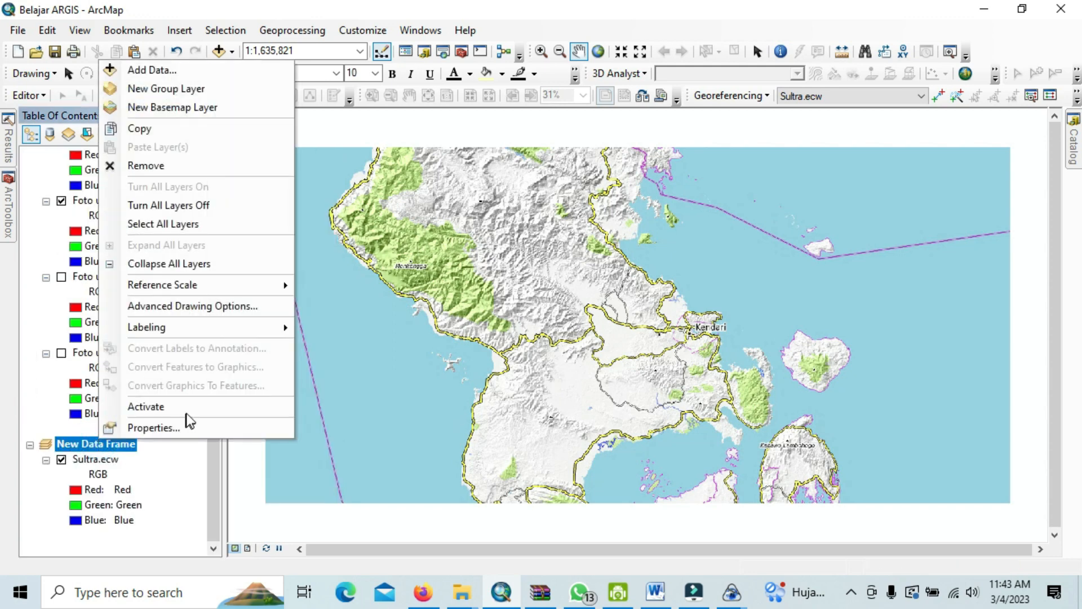
pyautogui.click(168, 429)
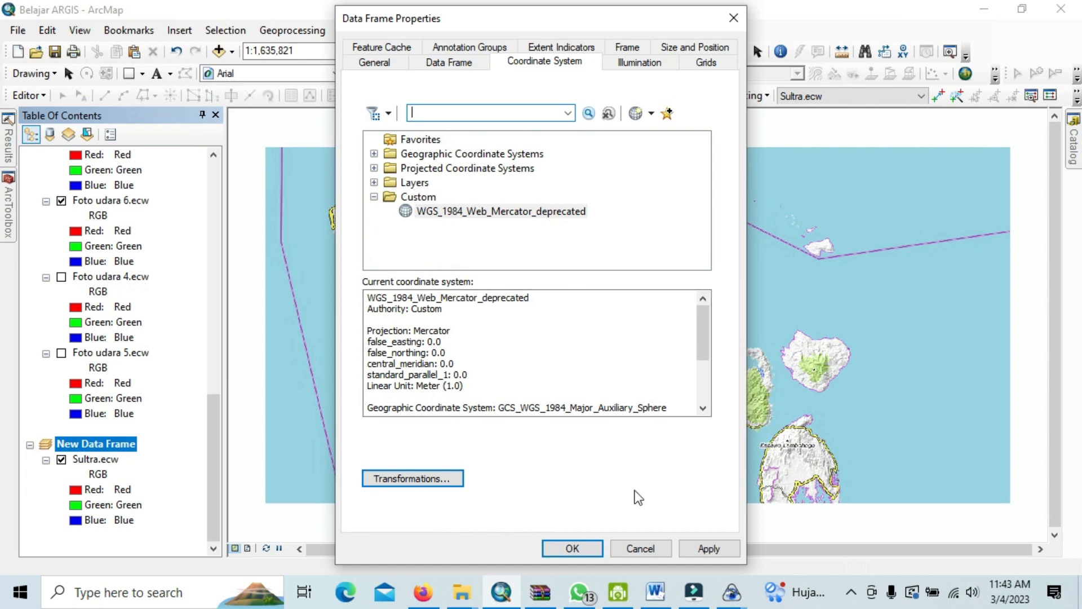
pyautogui.click(649, 544)
pyautogui.click(150, 438)
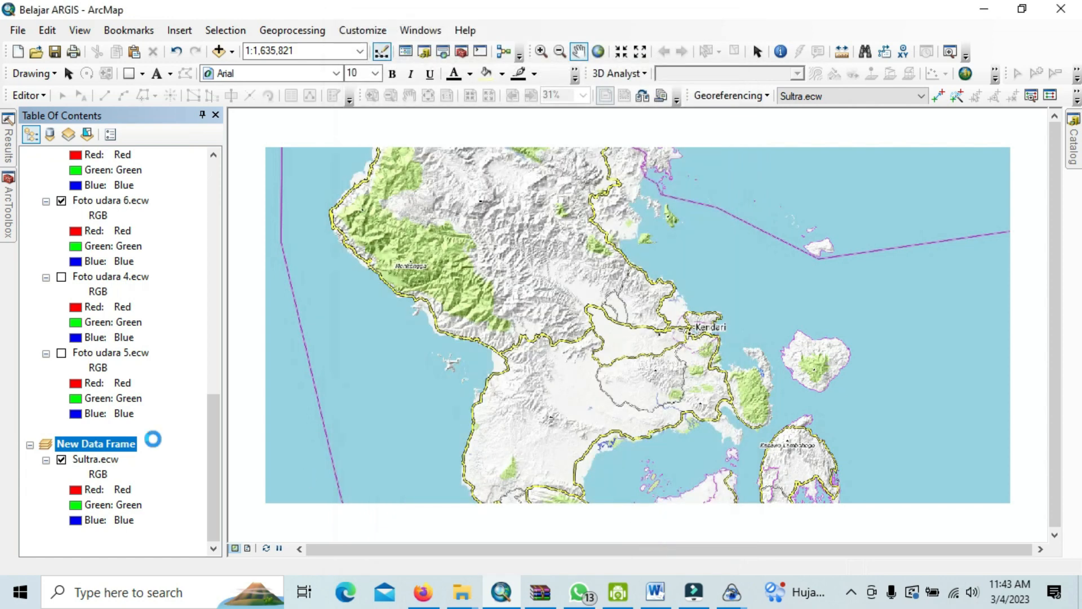
# Step: Set the New Data Frame's coordinate system to WGS 1984 UTM Zone 51S and accept the geographic coordinate system warning
pyautogui.rightClick(121, 445)
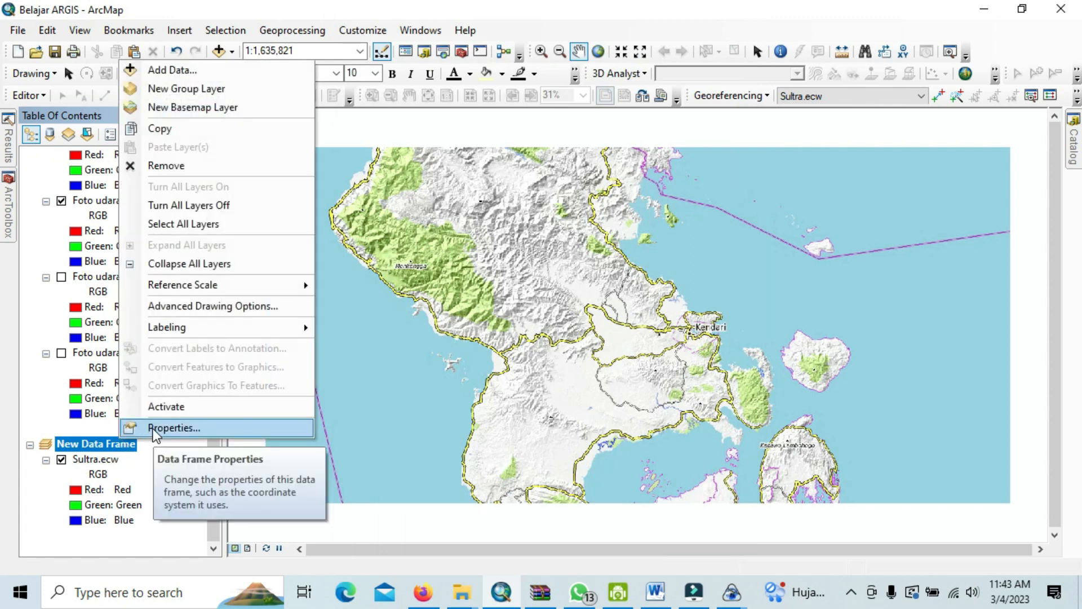
pyautogui.click(147, 427)
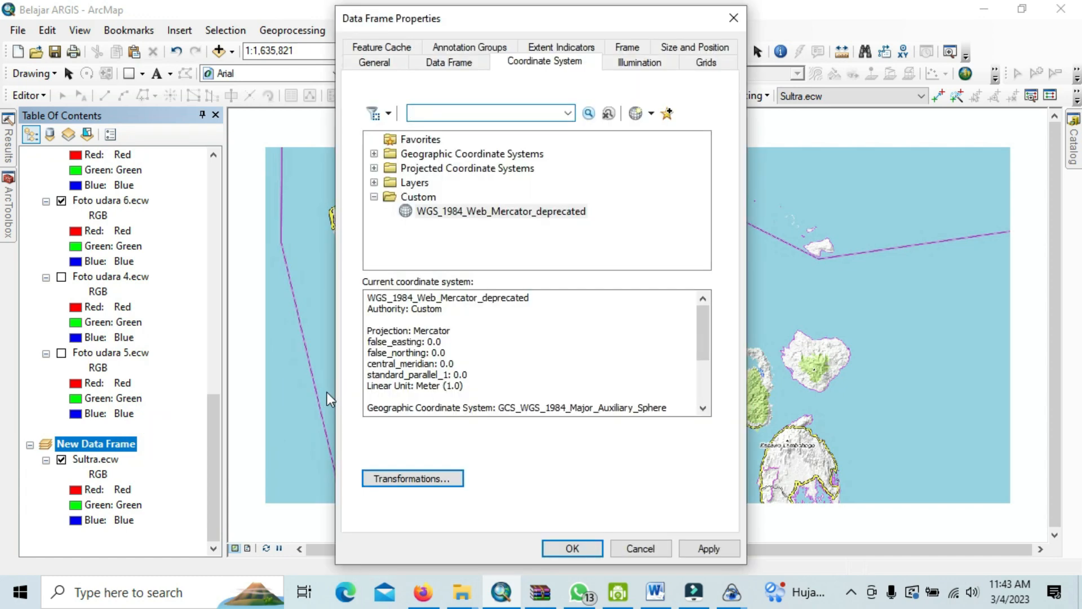
pyautogui.click(374, 168)
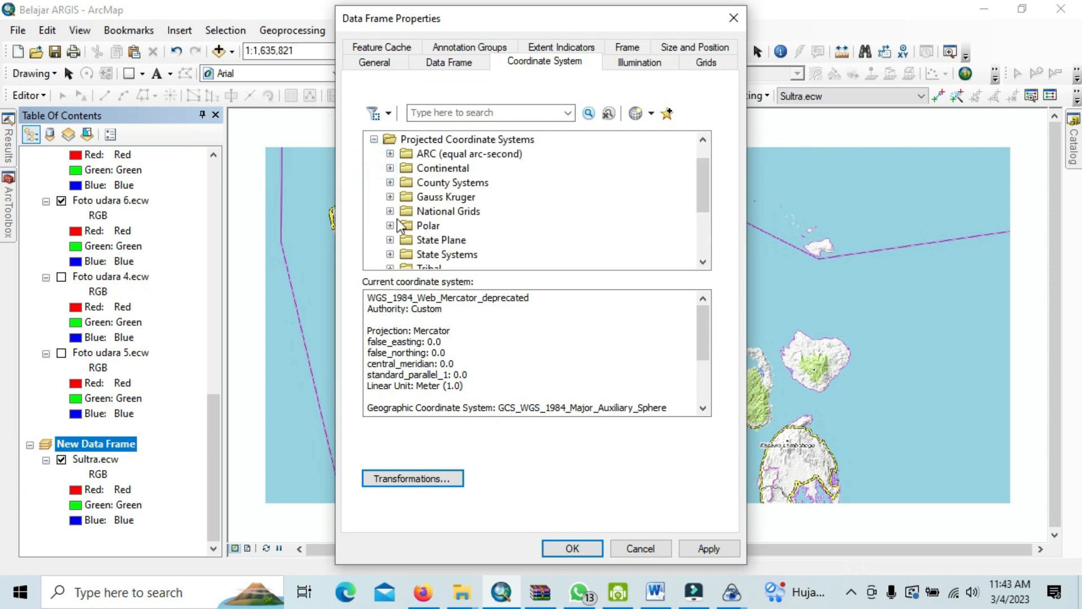
pyautogui.scroll(-2, 401, 231)
pyautogui.scroll(-1, 399, 245)
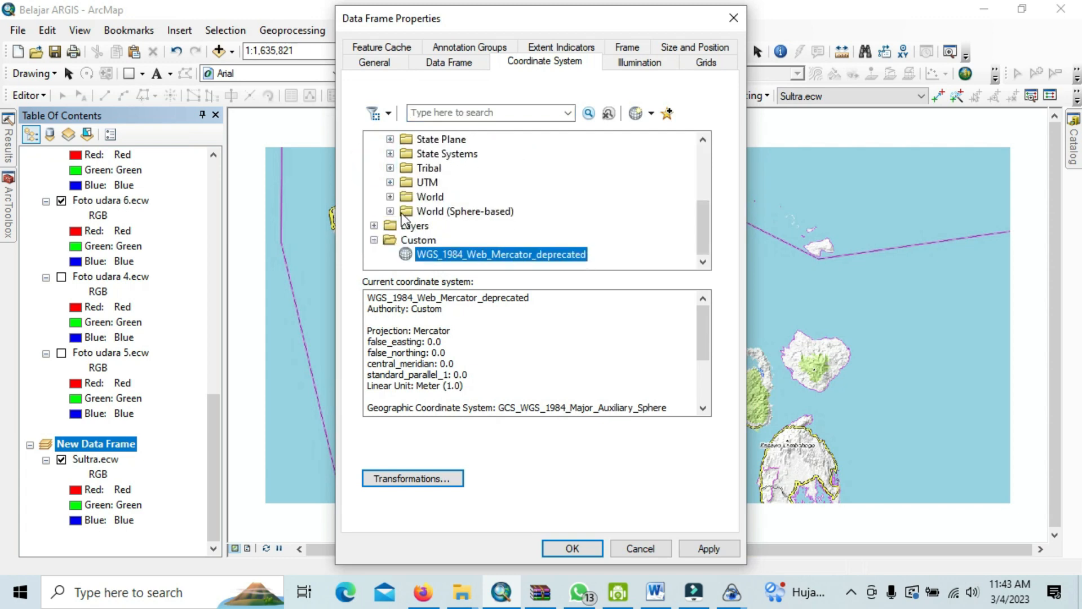
pyautogui.scroll(1, 412, 212)
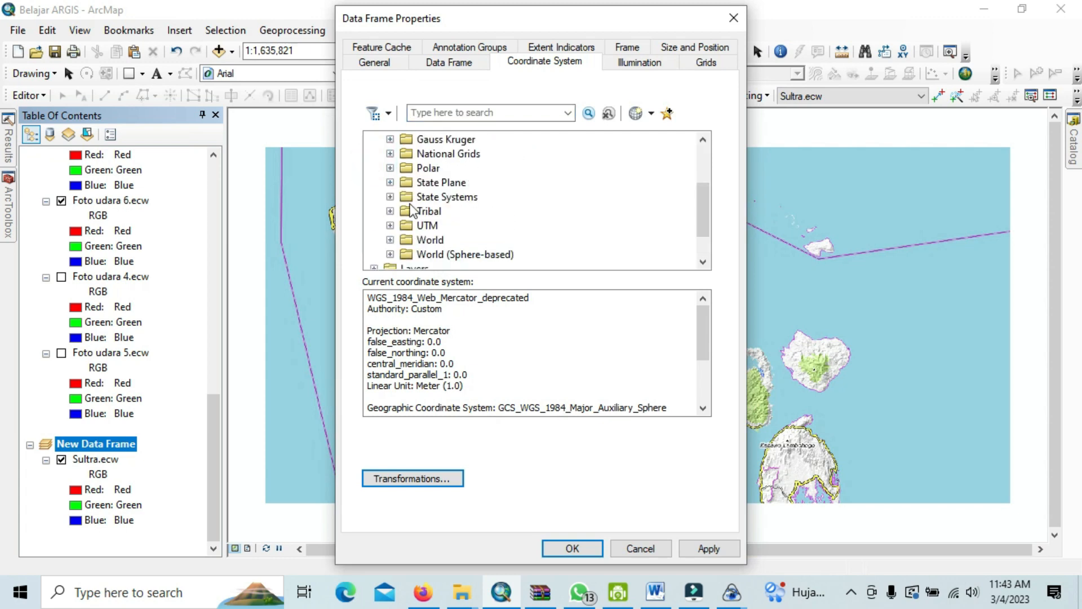
pyautogui.click(390, 225)
pyautogui.scroll(-3, 395, 226)
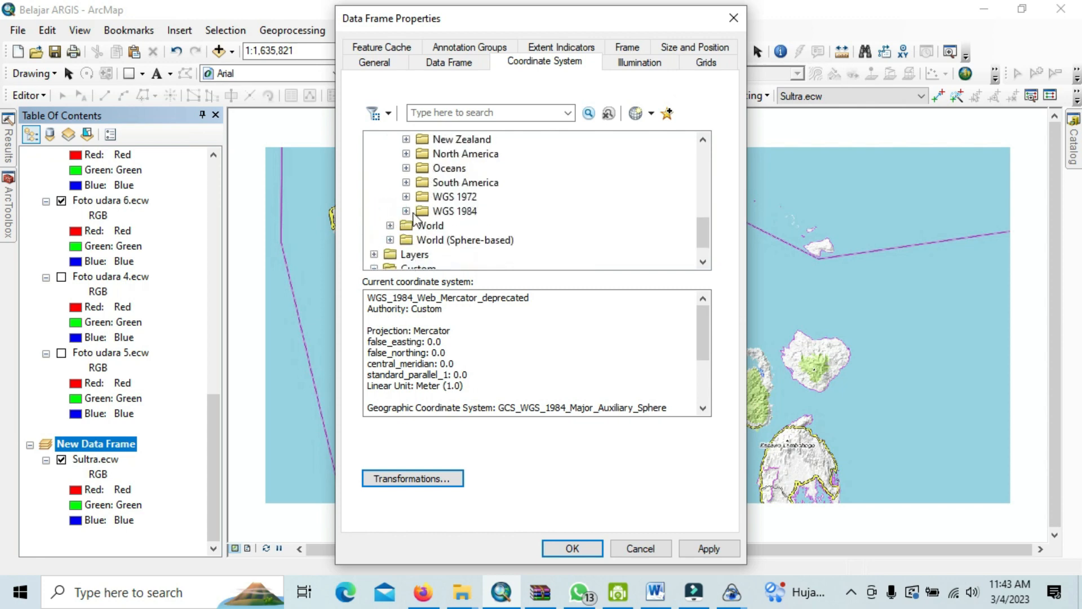
pyautogui.click(407, 211)
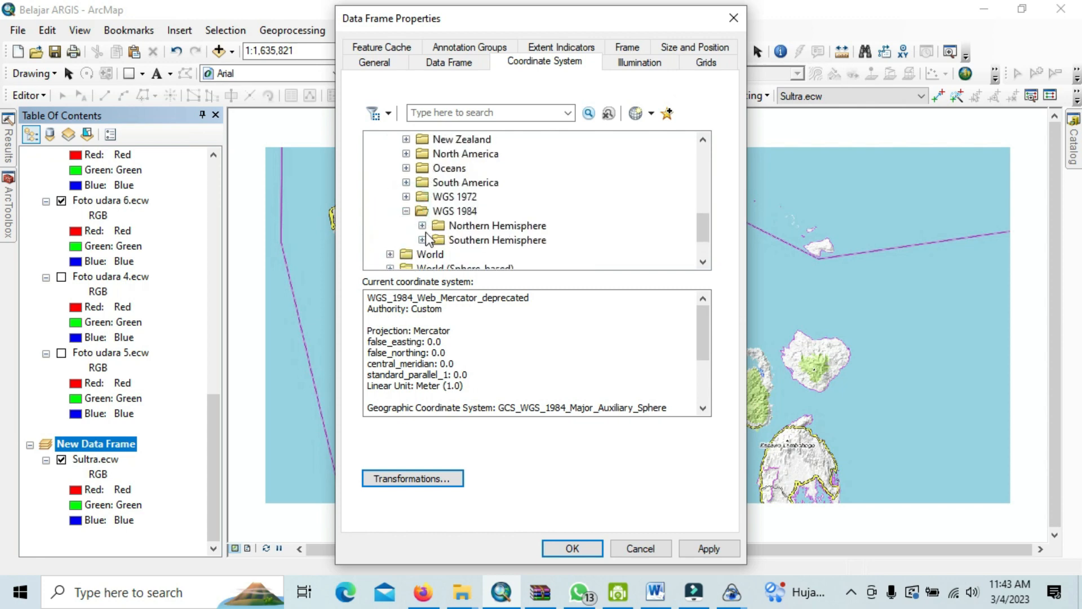
pyautogui.click(422, 239)
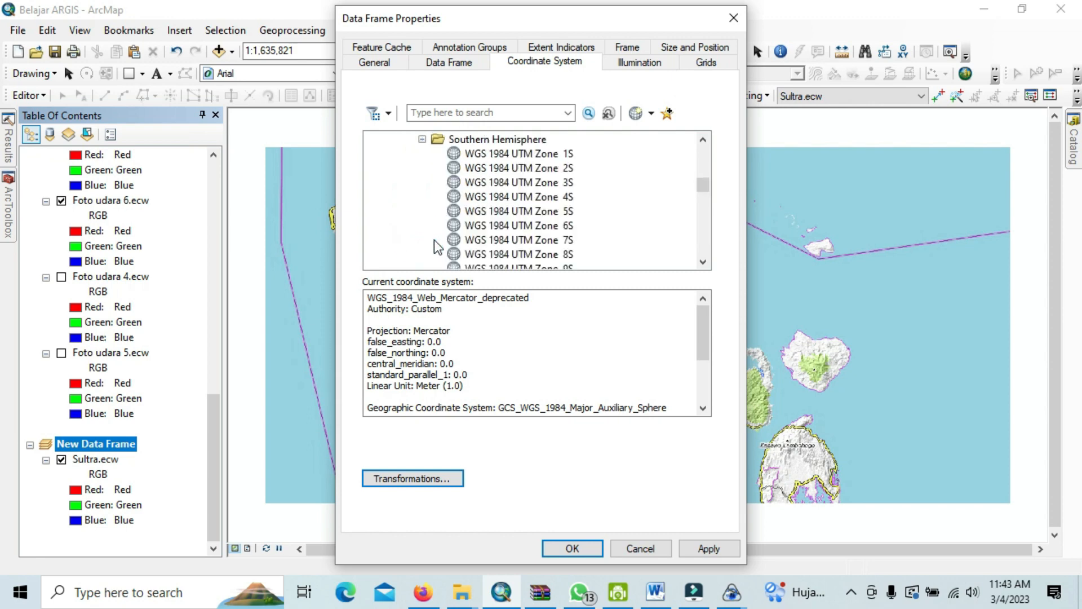
pyautogui.scroll(-5, 495, 239)
pyautogui.scroll(-9, 546, 226)
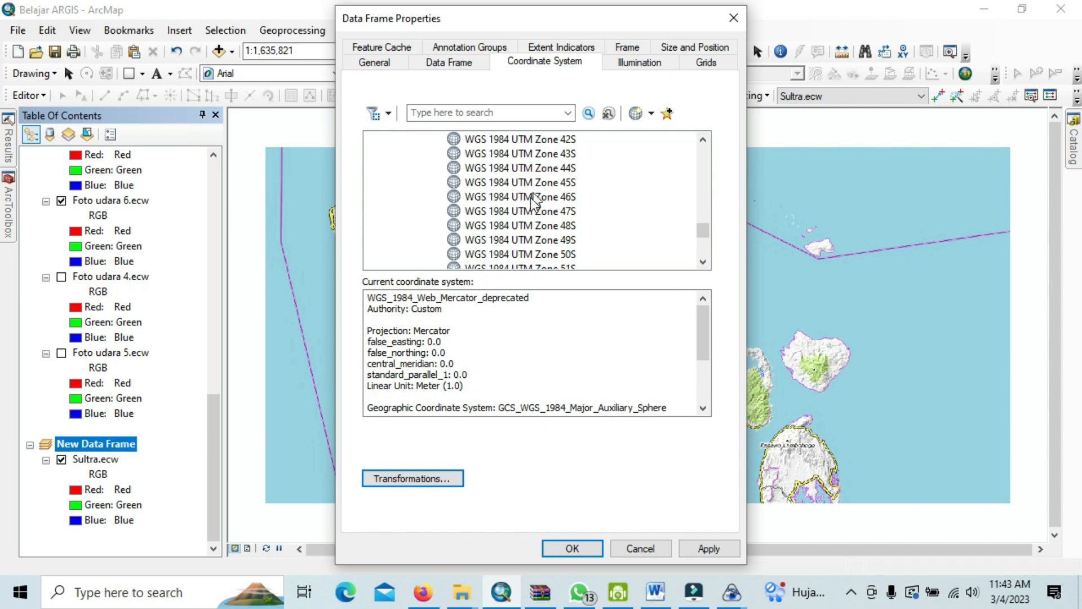
pyautogui.scroll(-2, 534, 201)
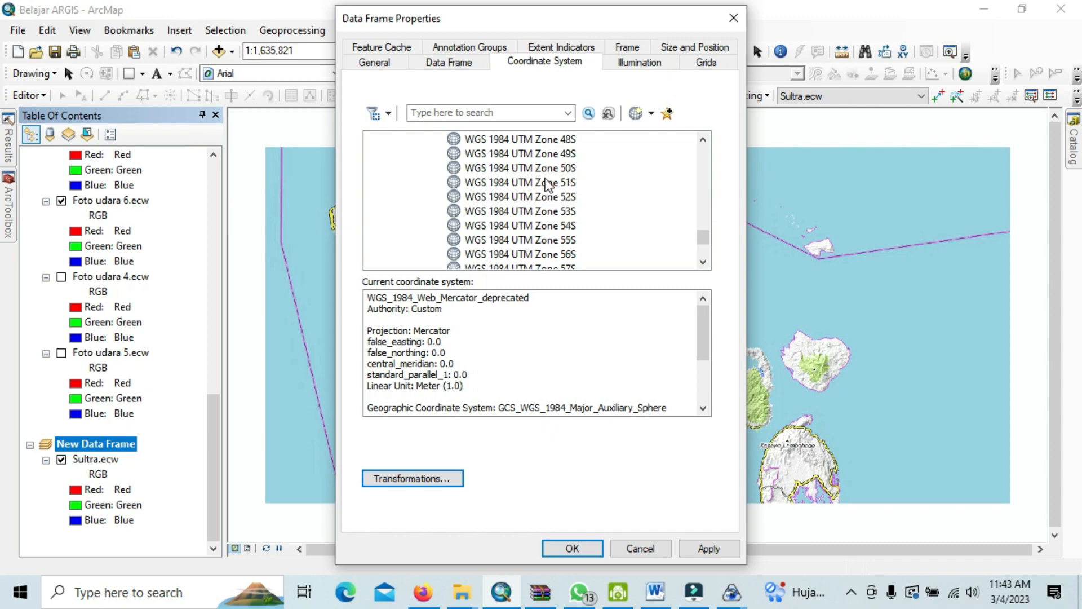
pyautogui.click(547, 182)
pyautogui.click(568, 548)
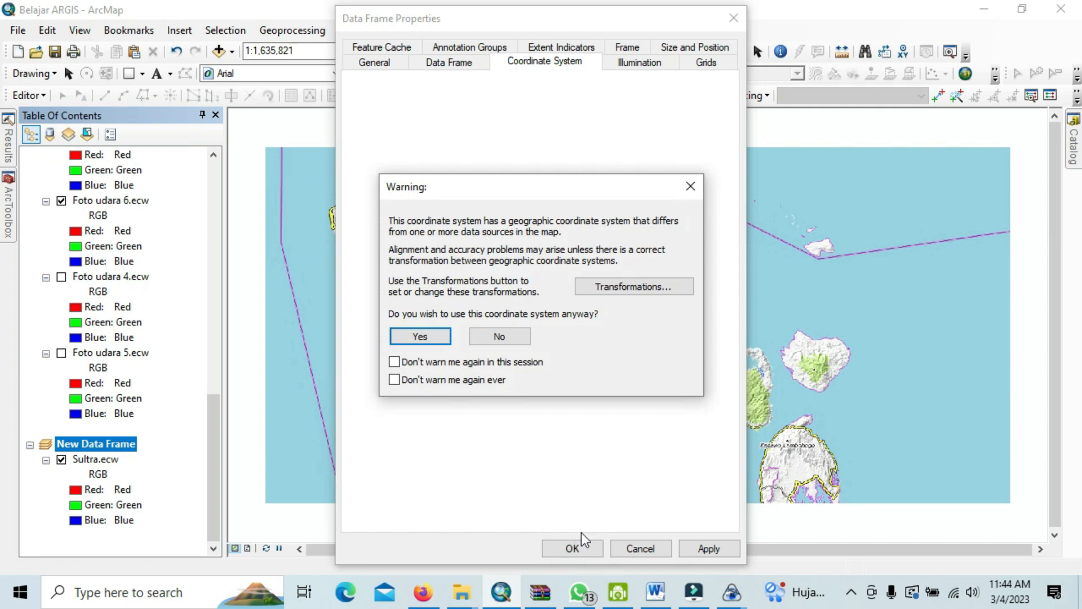
pyautogui.click(409, 340)
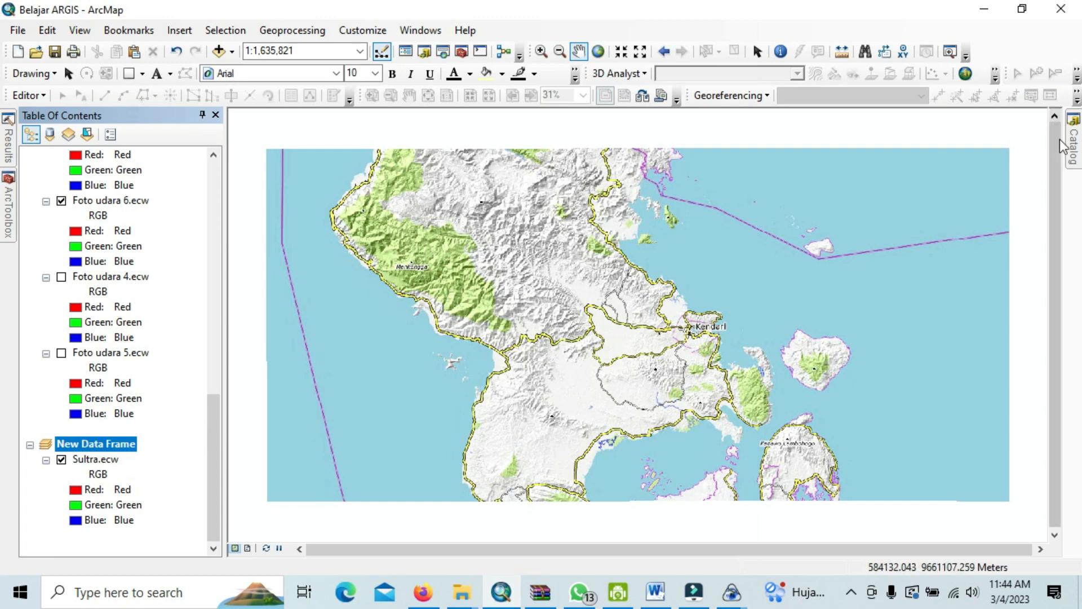
# Step: Add Kawasan pelabuhan.shp from the Catalog to the New Data Frame and place it above Sultra.ecw in the layer order
pyautogui.click(1074, 148)
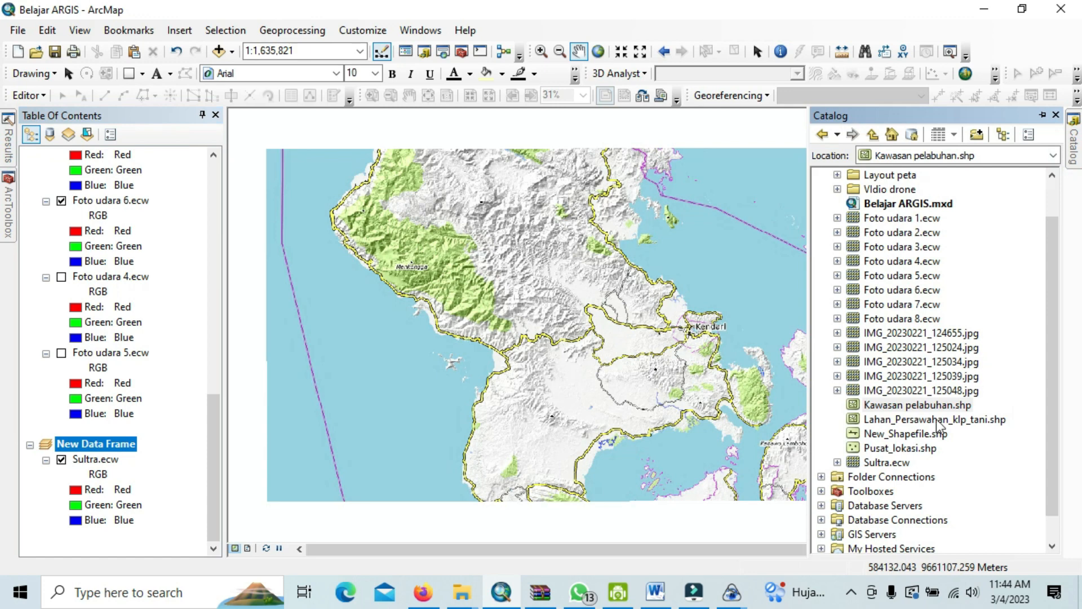
pyautogui.click(905, 407)
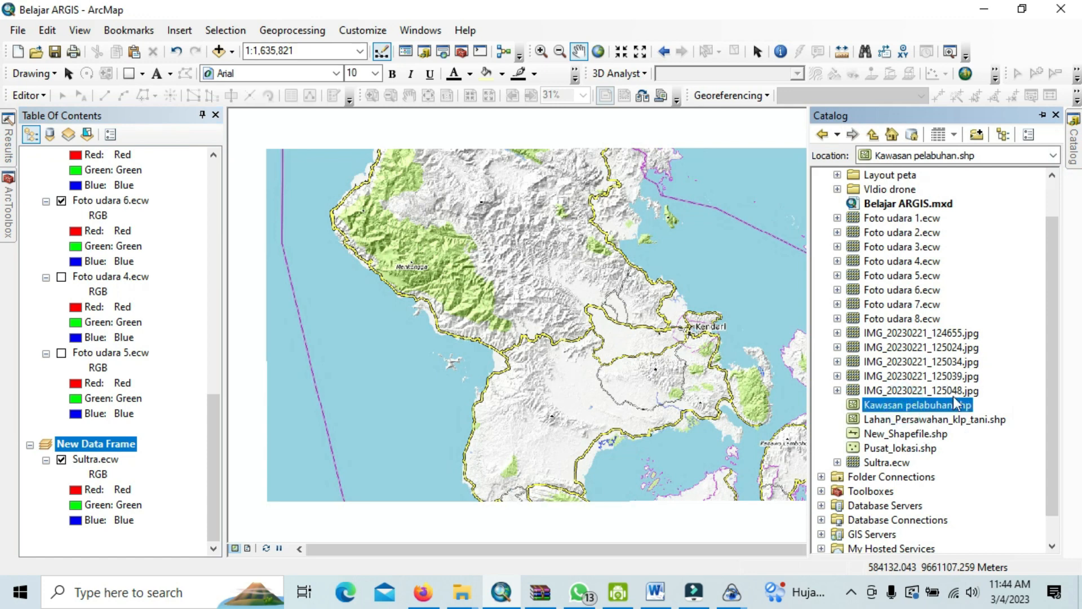
pyautogui.moveTo(946, 415); pyautogui.dragTo(81, 473)
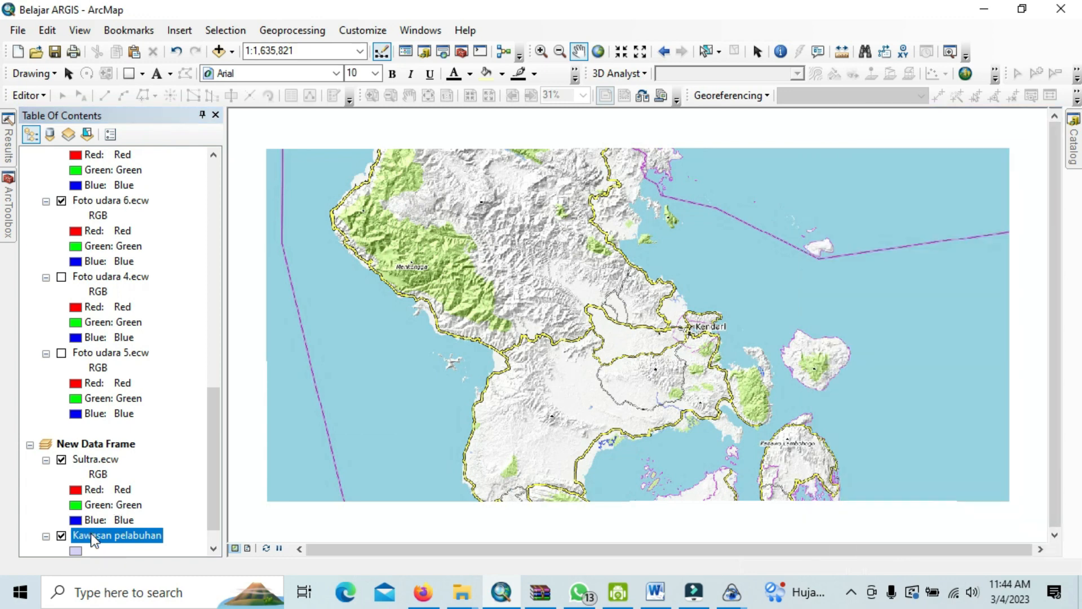
pyautogui.moveTo(93, 540); pyautogui.dragTo(76, 454)
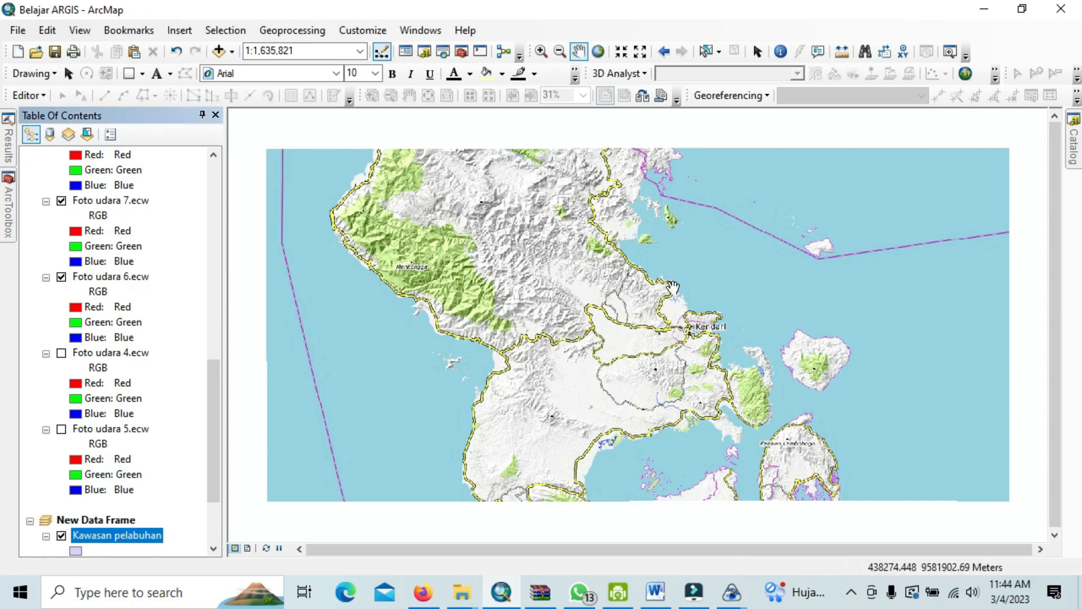
# Step: Change the fill color of the Kawasan pelabuhan layer in the New Data Frame to bright red
pyautogui.scroll(-1, 674, 286)
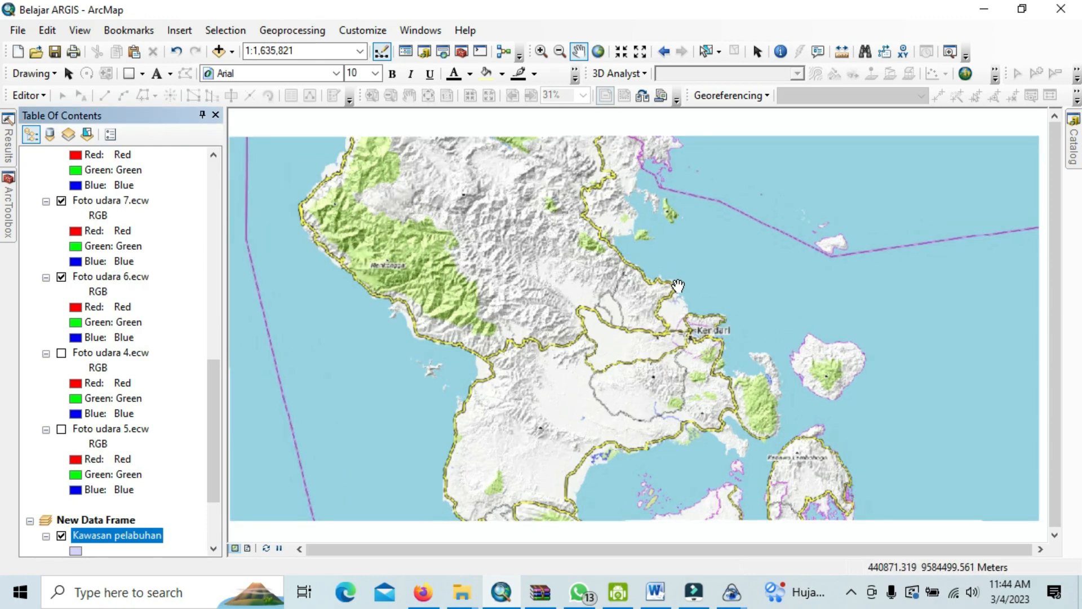
pyautogui.scroll(-8, 678, 286)
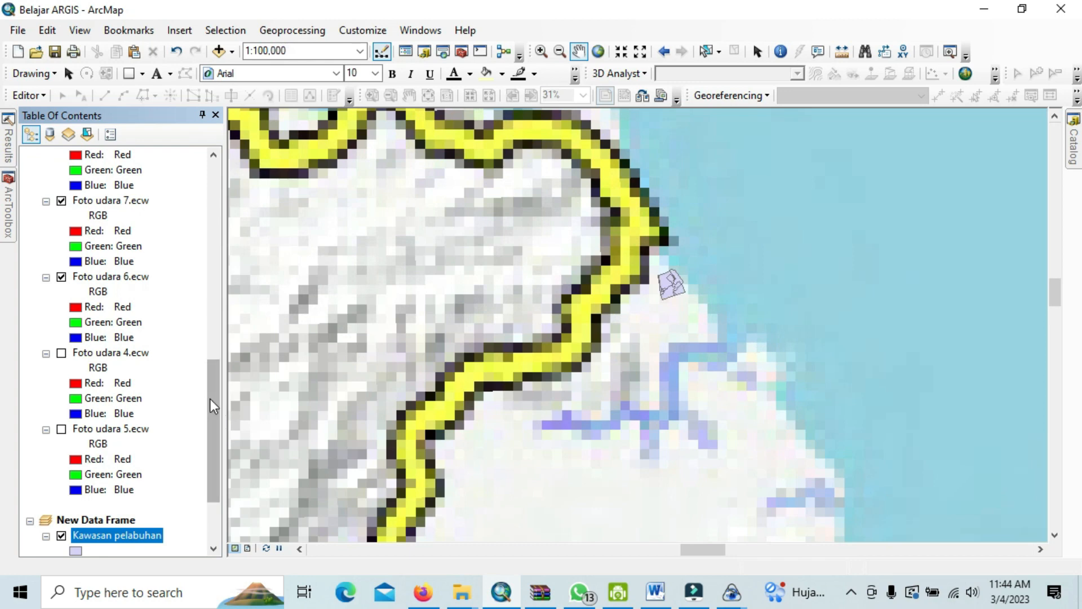
pyautogui.moveTo(209, 398); pyautogui.dragTo(214, 463)
pyautogui.click(75, 445)
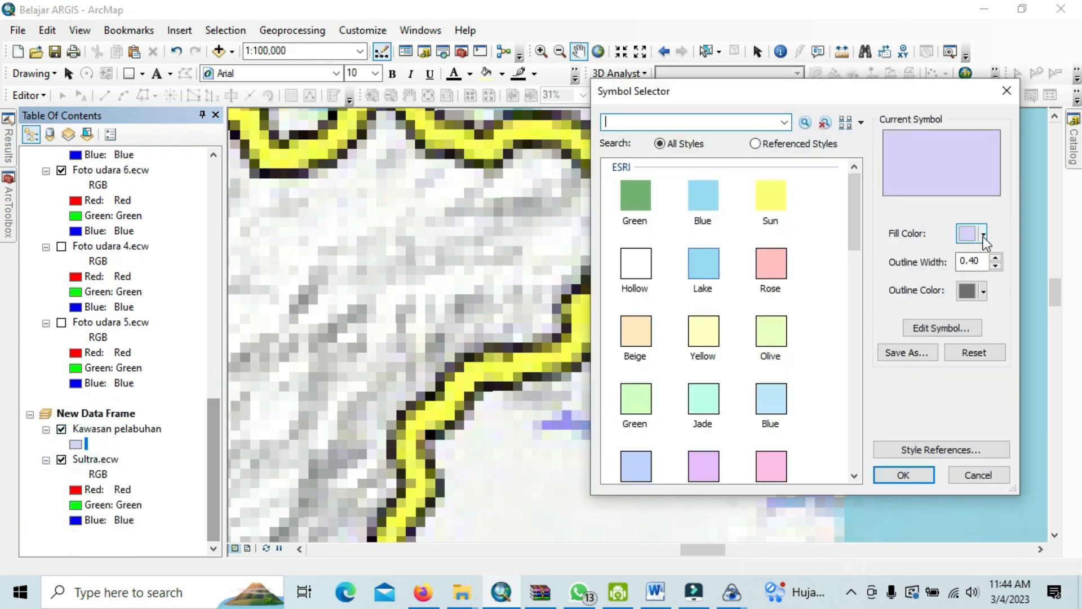
pyautogui.click(981, 233)
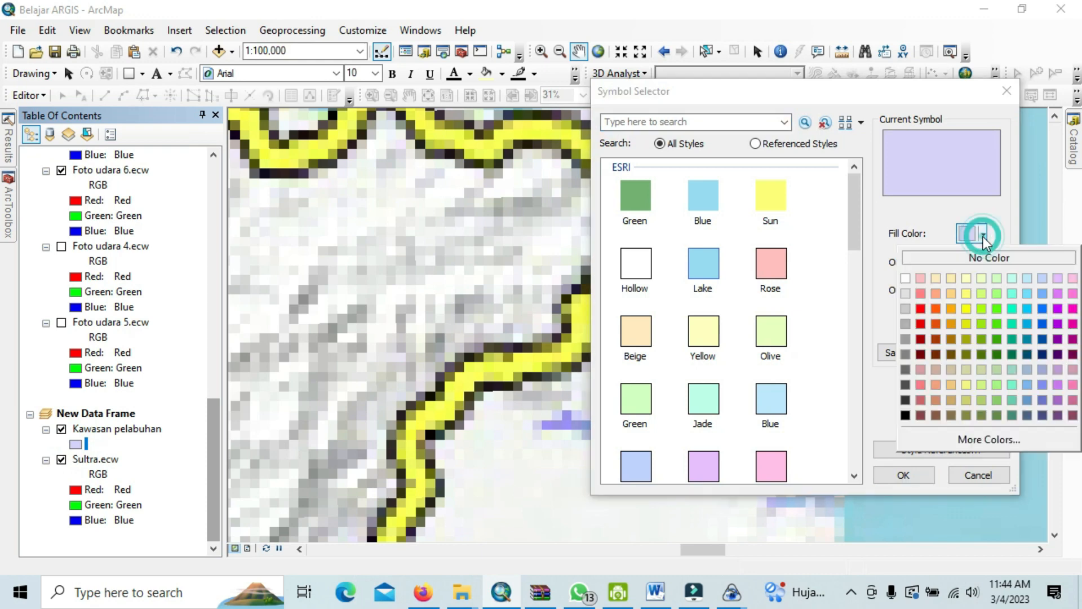
pyautogui.click(926, 319)
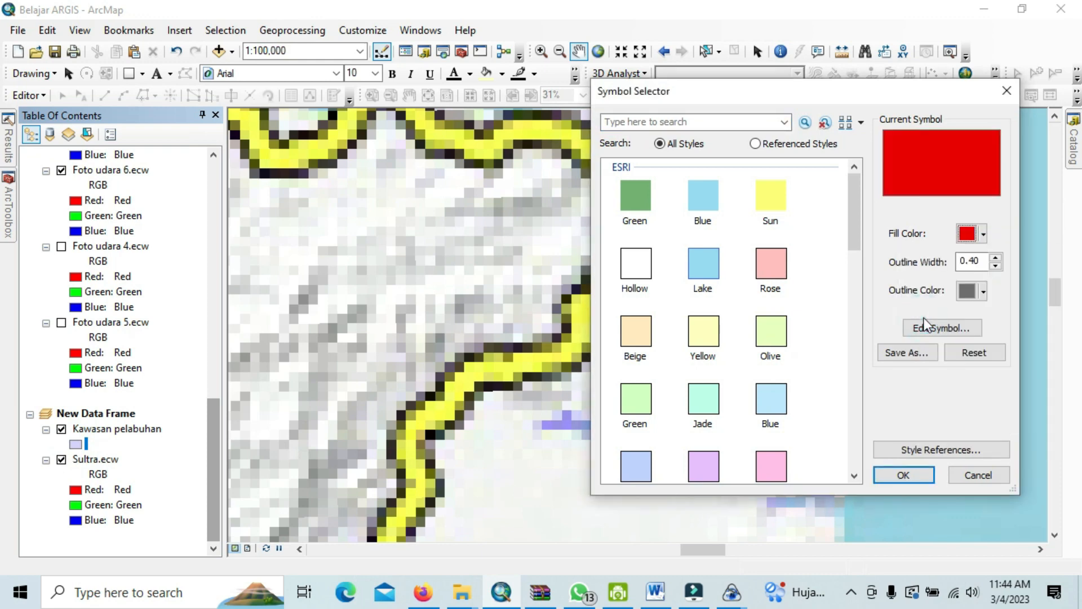
pyautogui.click(984, 236)
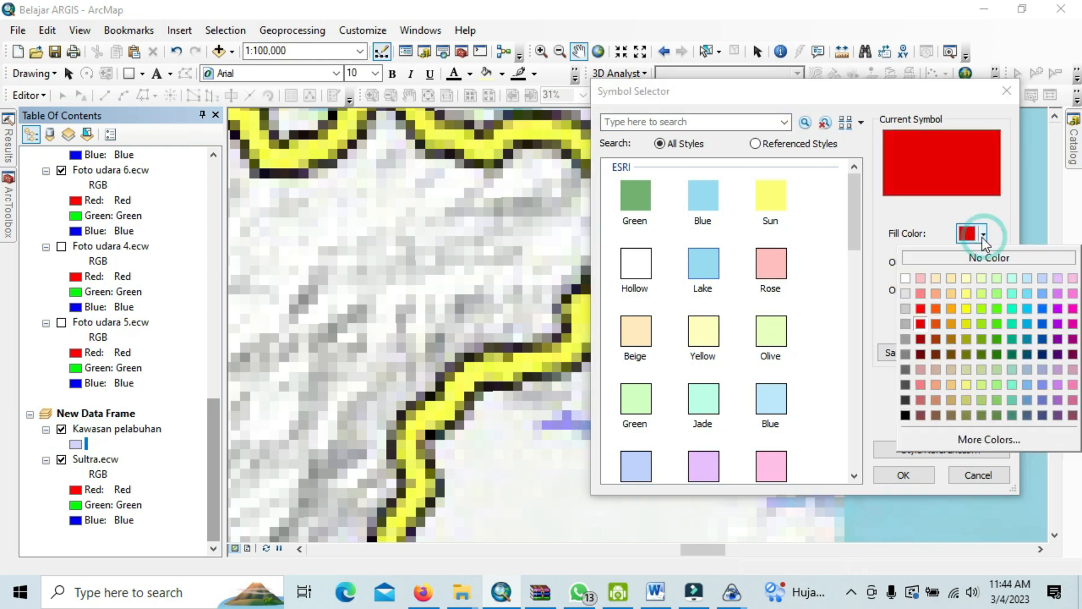
pyautogui.click(922, 310)
pyautogui.click(903, 474)
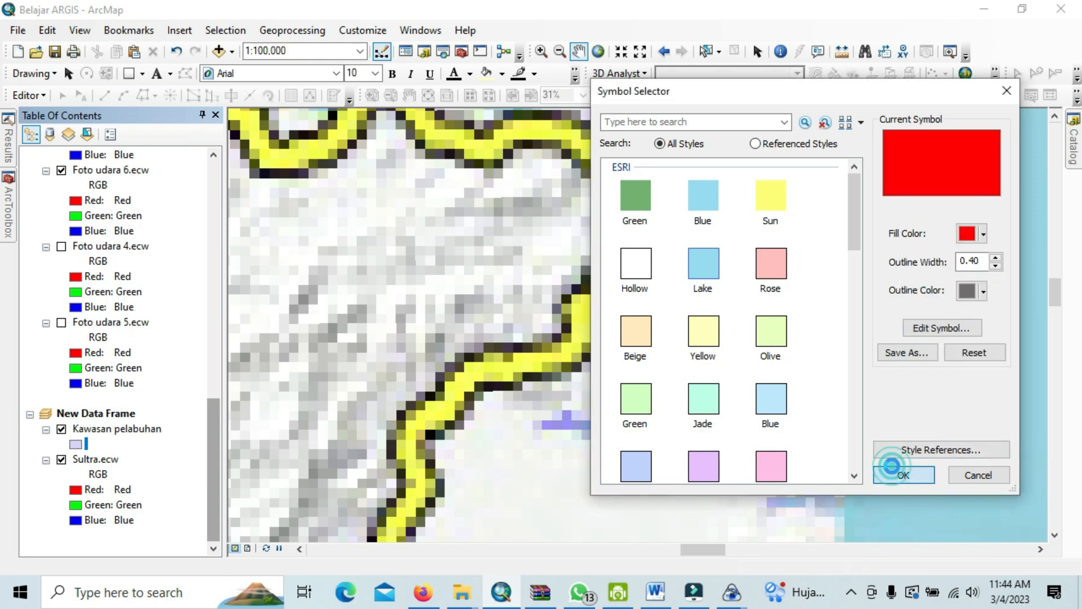
# Step: Draw a small rectangle graphic over the Kawasan pelabuhan area on the coast north of Kendari
pyautogui.scroll(2, 673, 291)
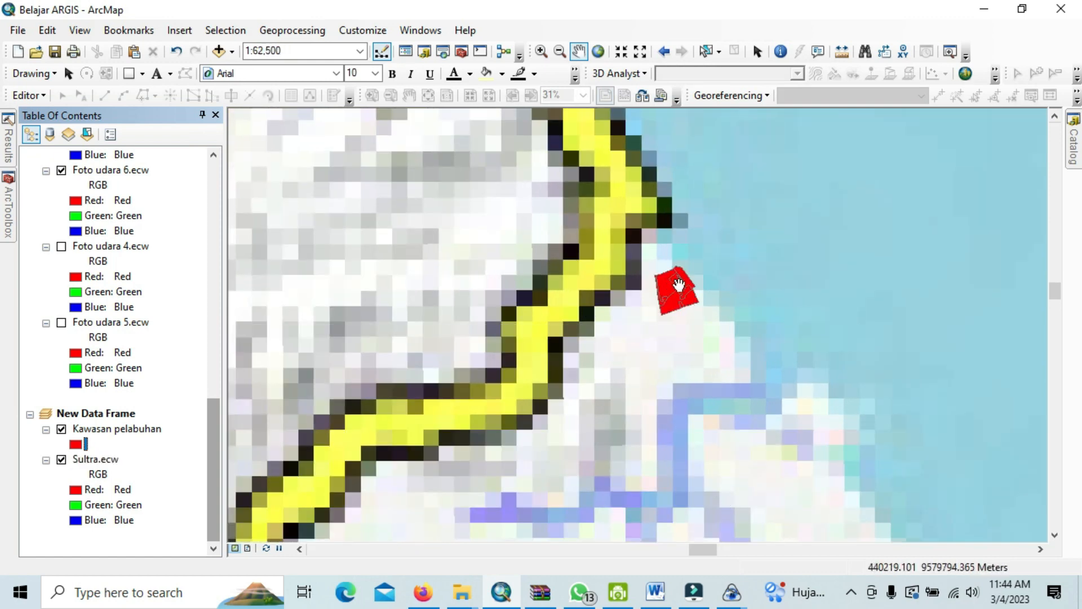
pyautogui.scroll(-6, 678, 288)
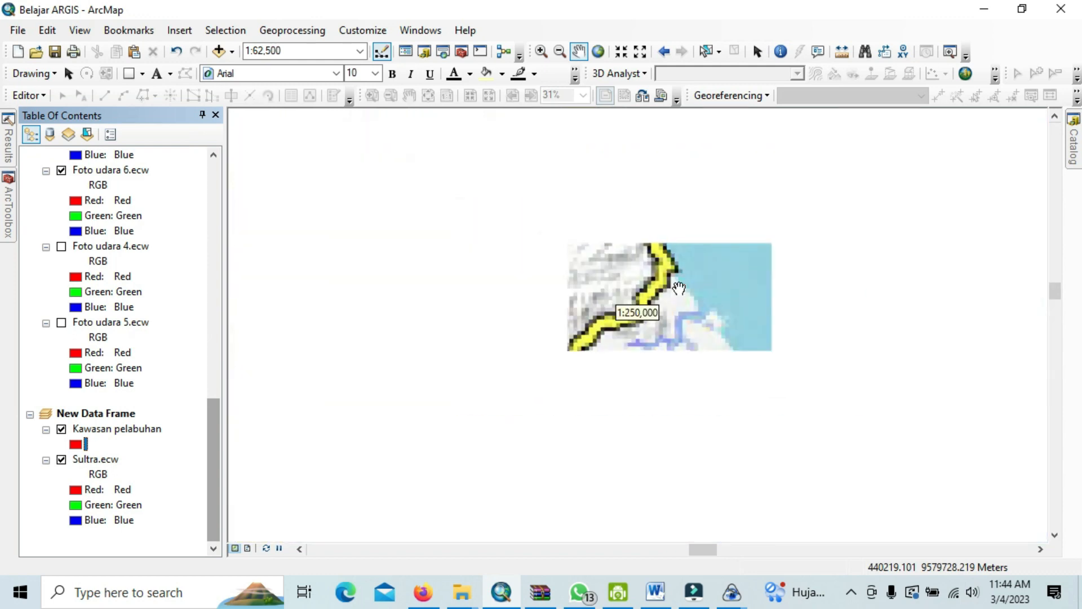
pyautogui.scroll(-5, 678, 289)
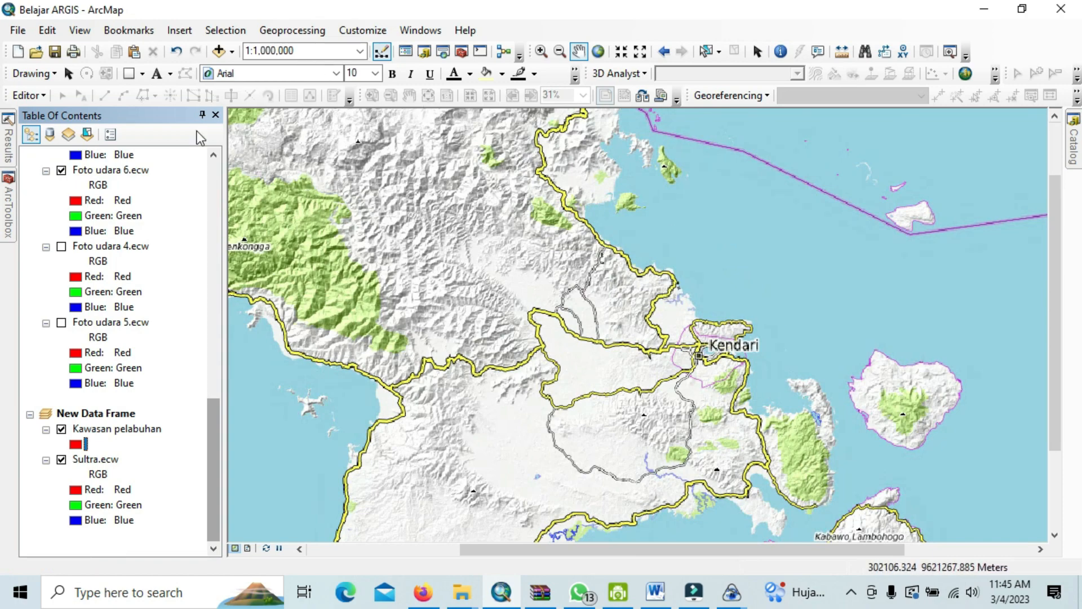
pyautogui.click(143, 74)
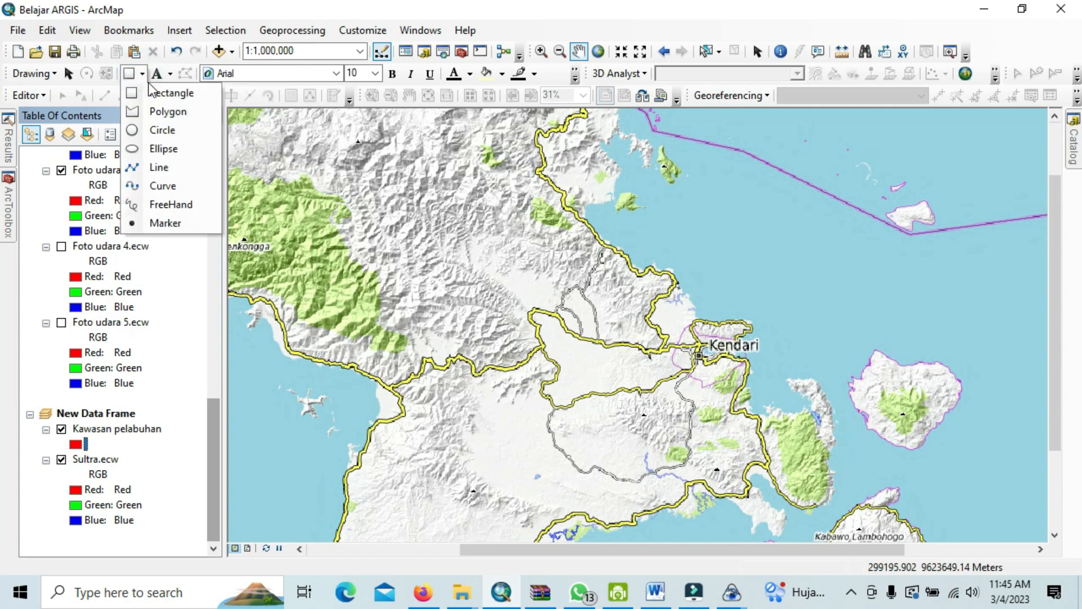
pyautogui.click(239, 116)
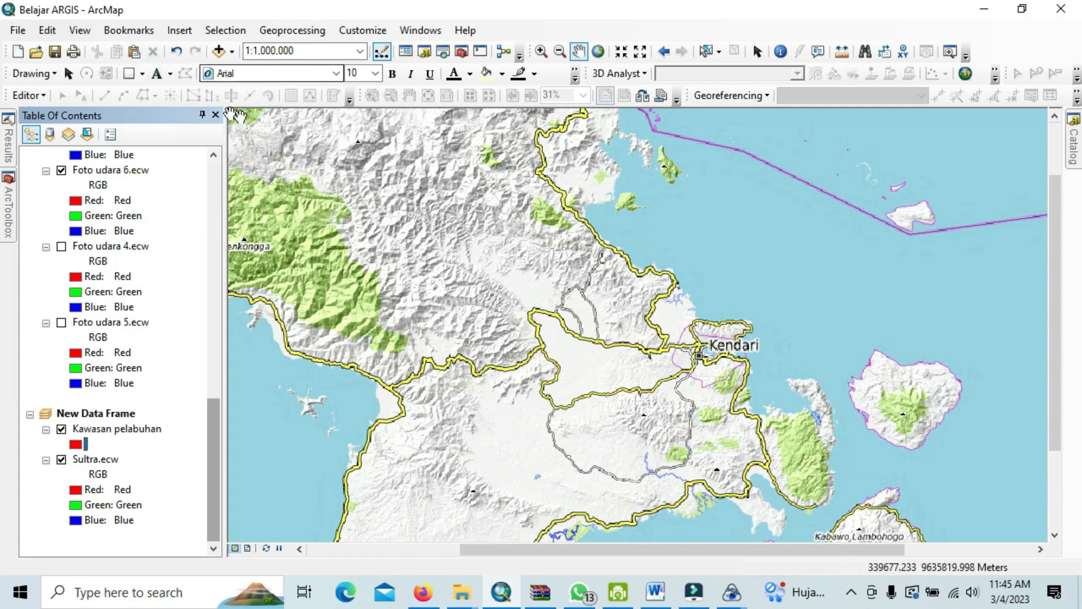
pyautogui.click(144, 75)
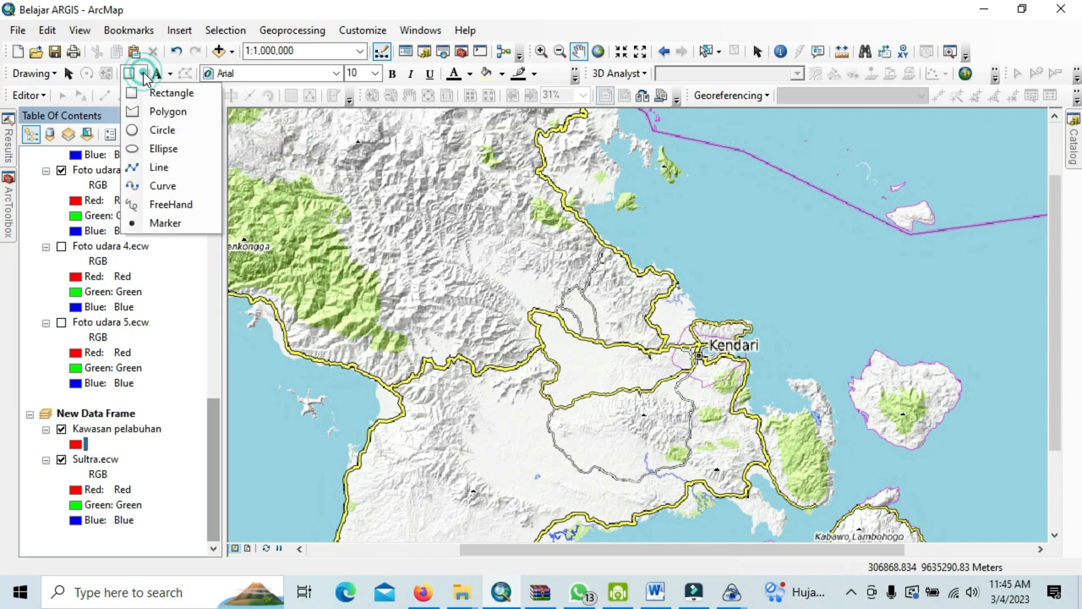
pyautogui.click(148, 95)
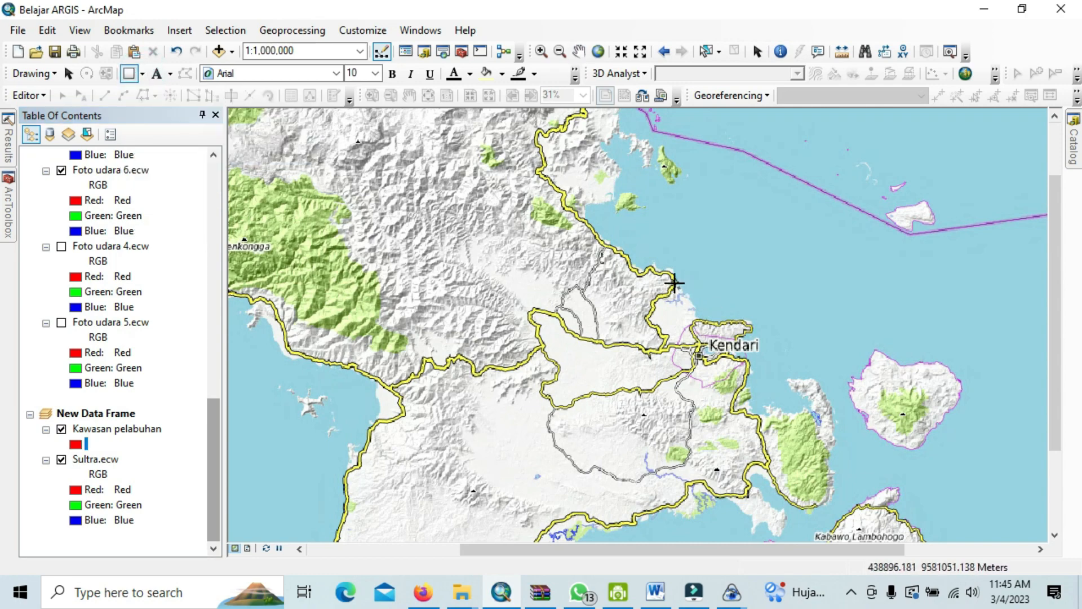
pyautogui.moveTo(669, 280); pyautogui.dragTo(690, 291)
# Step: Shift the rectangle graphic slightly up and to the left over the Kawasan pelabuhan area
pyautogui.scroll(3, 684, 307)
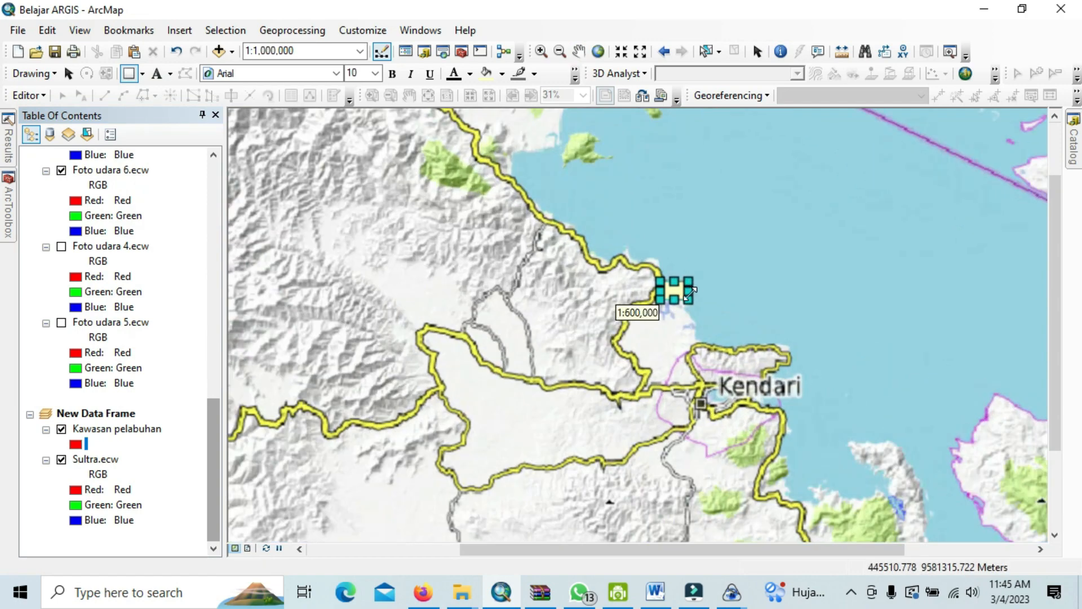
pyautogui.scroll(5, 683, 306)
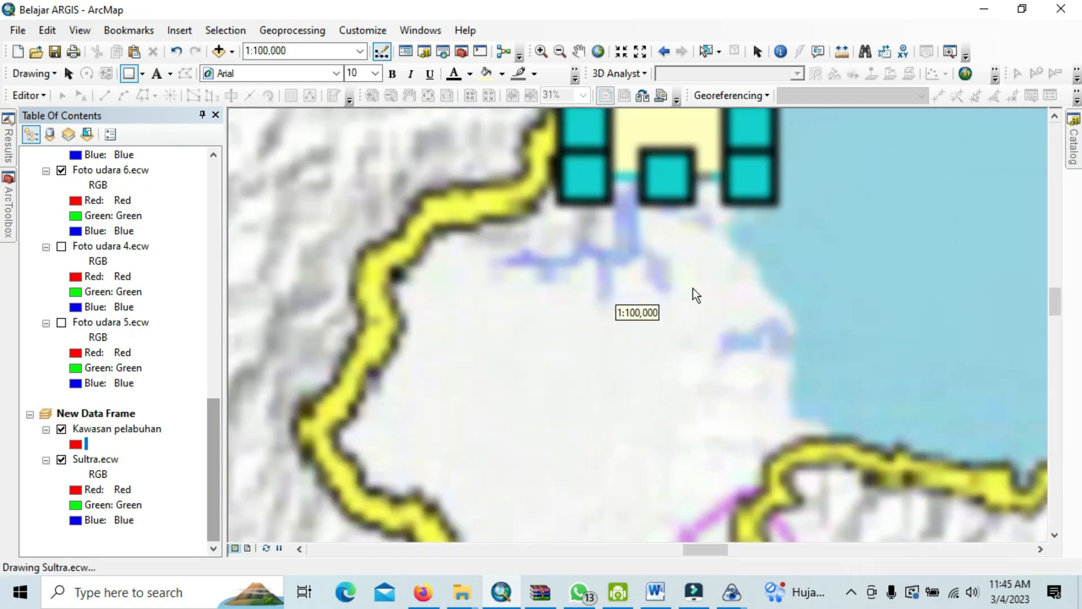
pyautogui.click(1055, 117)
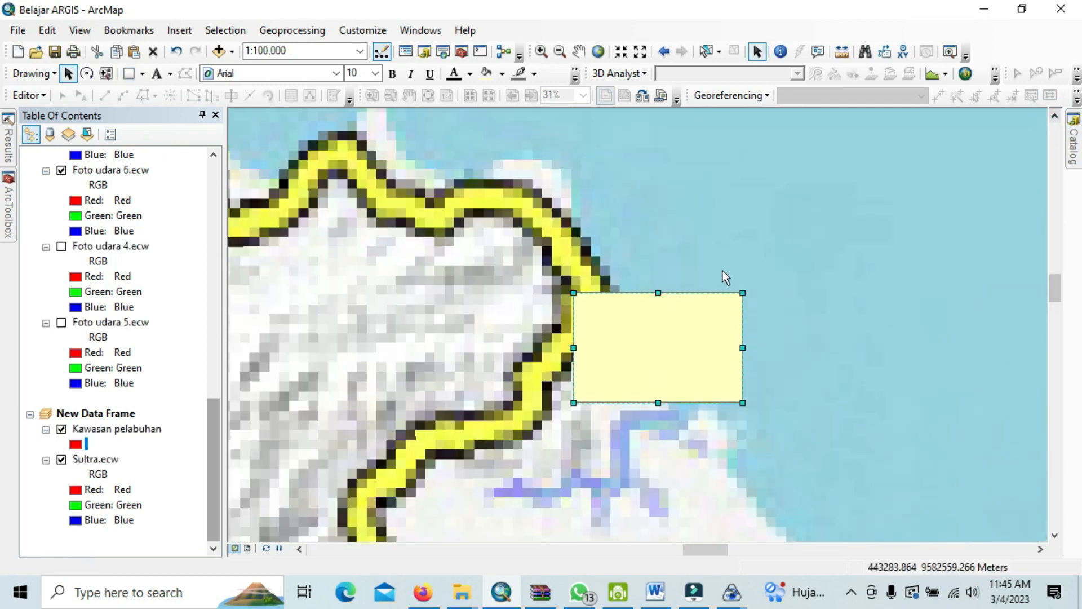
pyautogui.moveTo(680, 342); pyautogui.dragTo(674, 336)
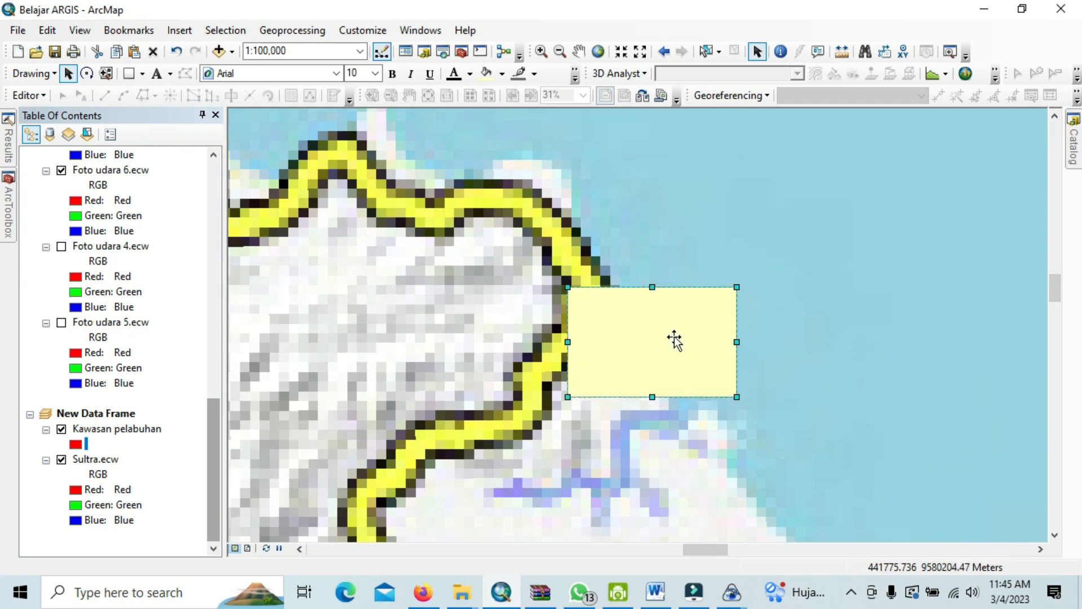
pyautogui.rightClick(674, 337)
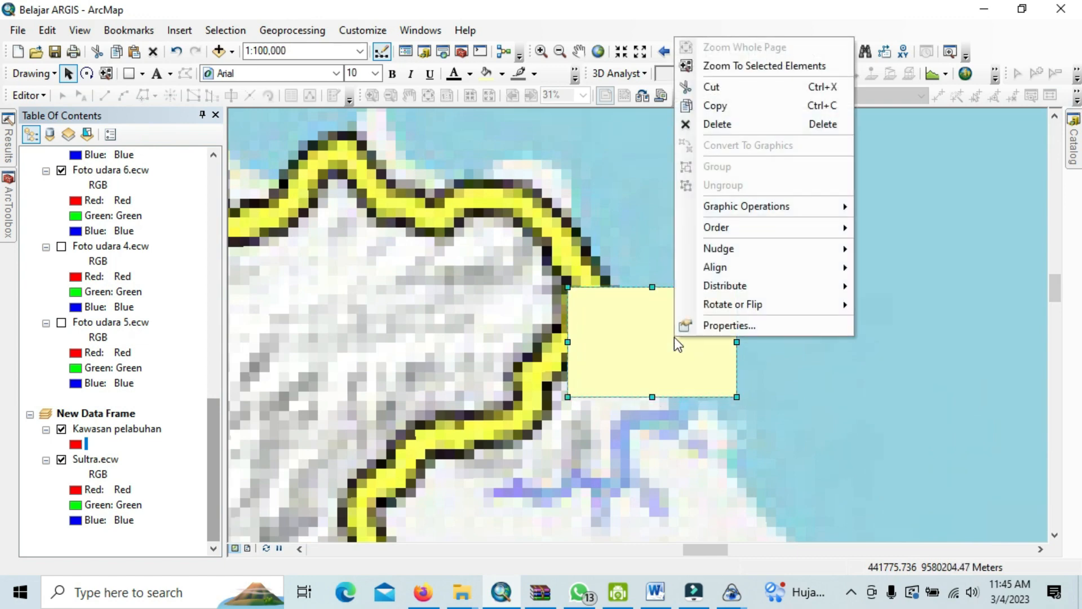
pyautogui.click(703, 327)
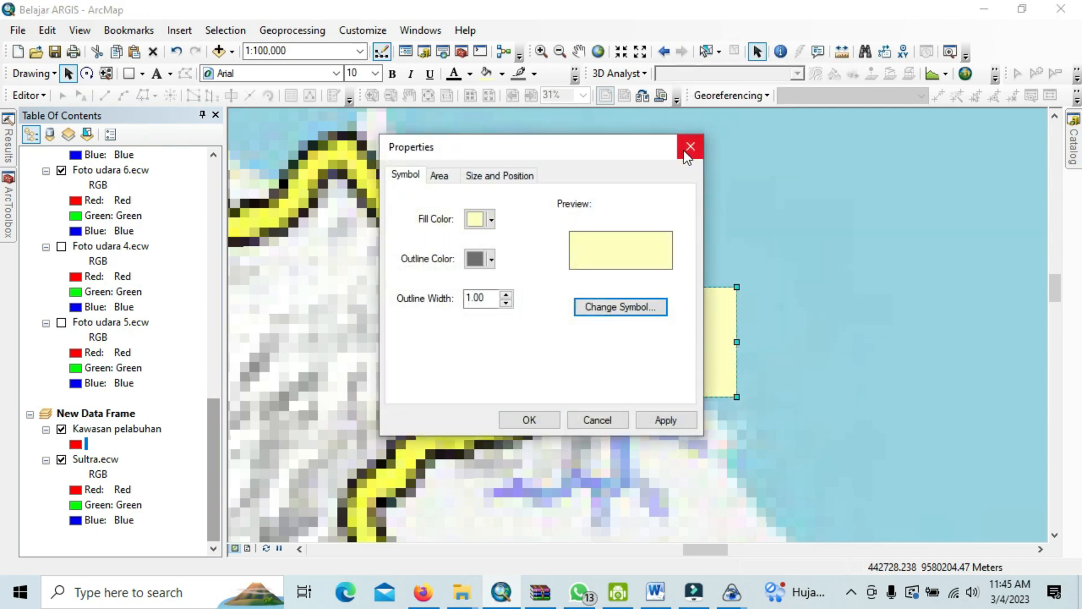
pyautogui.click(685, 150)
# Step: Give the rectangle graphic no fill color, a yellow outline and an outline width of 3
pyautogui.rightClick(697, 355)
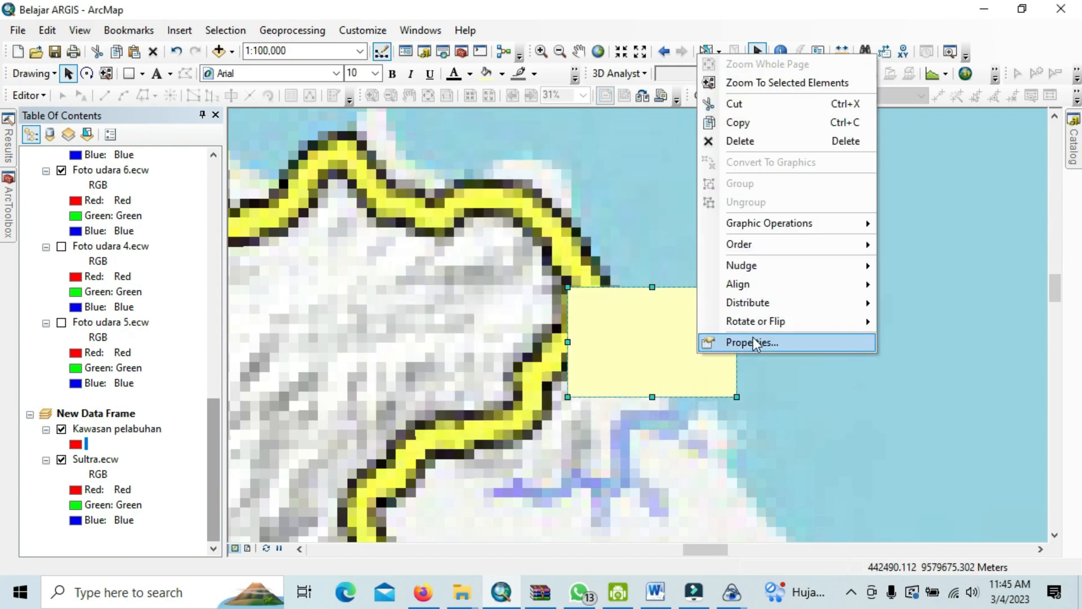
pyautogui.click(745, 341)
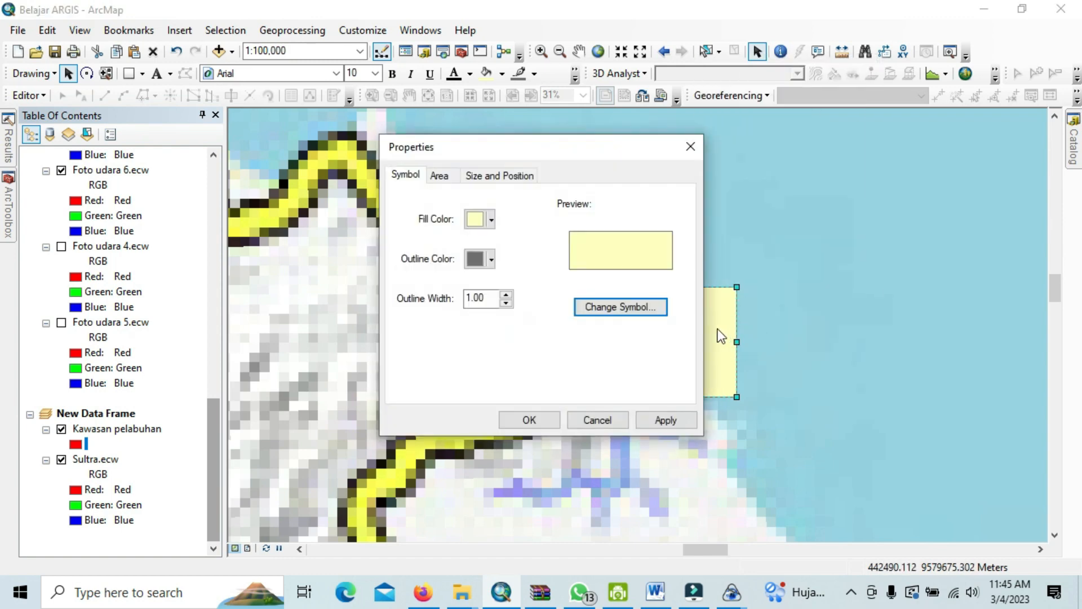
pyautogui.click(492, 219)
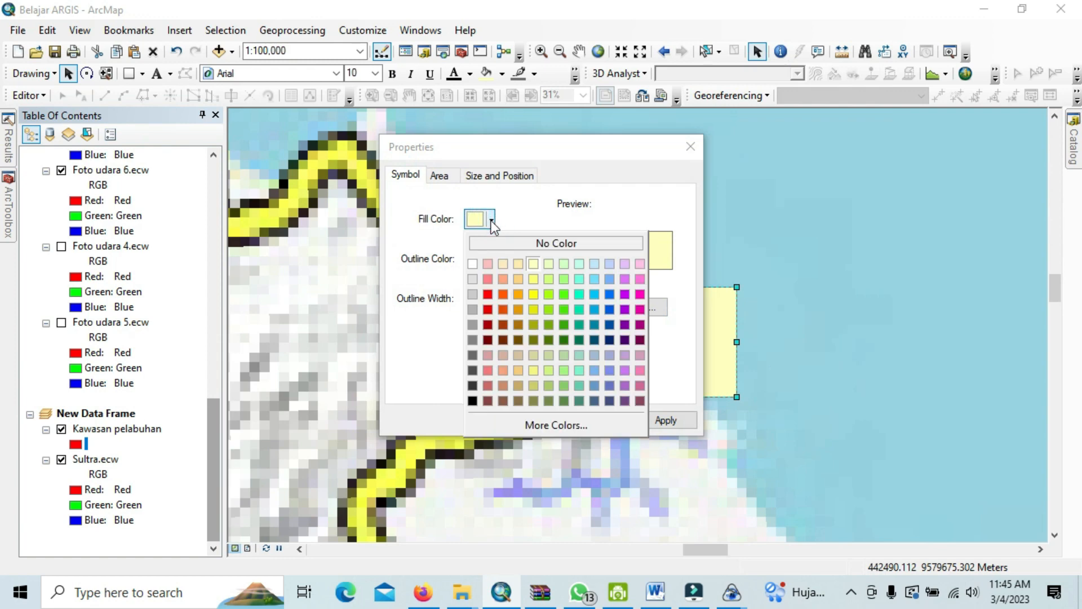
pyautogui.click(500, 243)
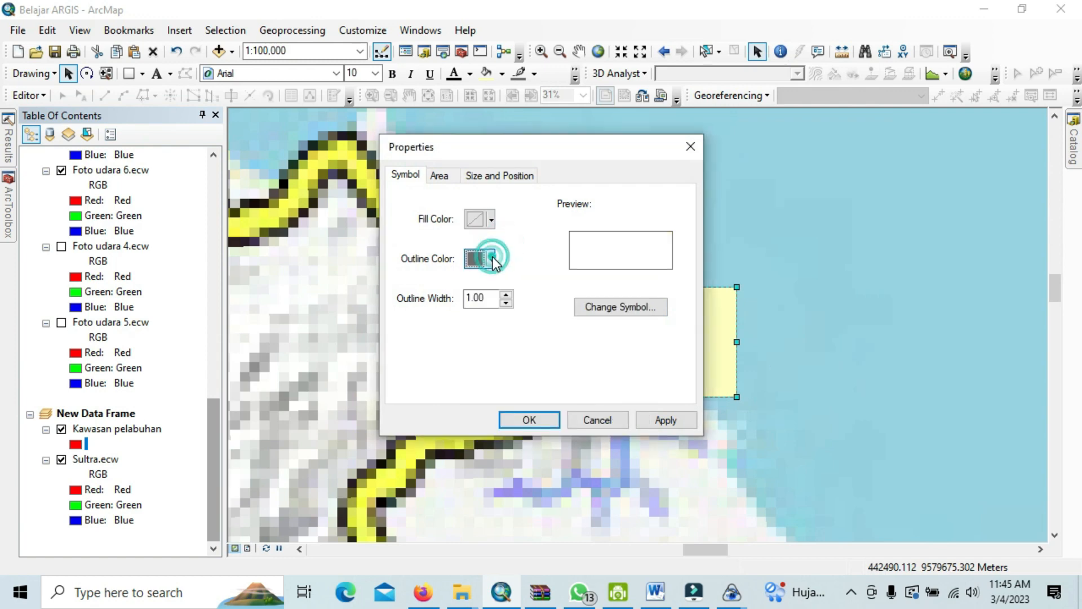
pyautogui.click(491, 259)
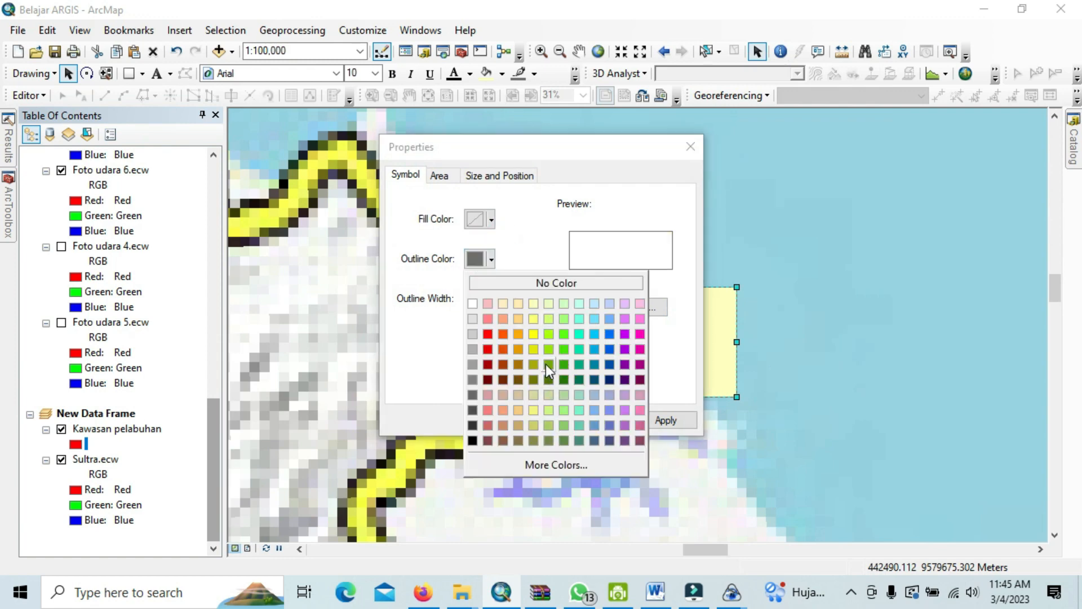
pyautogui.click(534, 350)
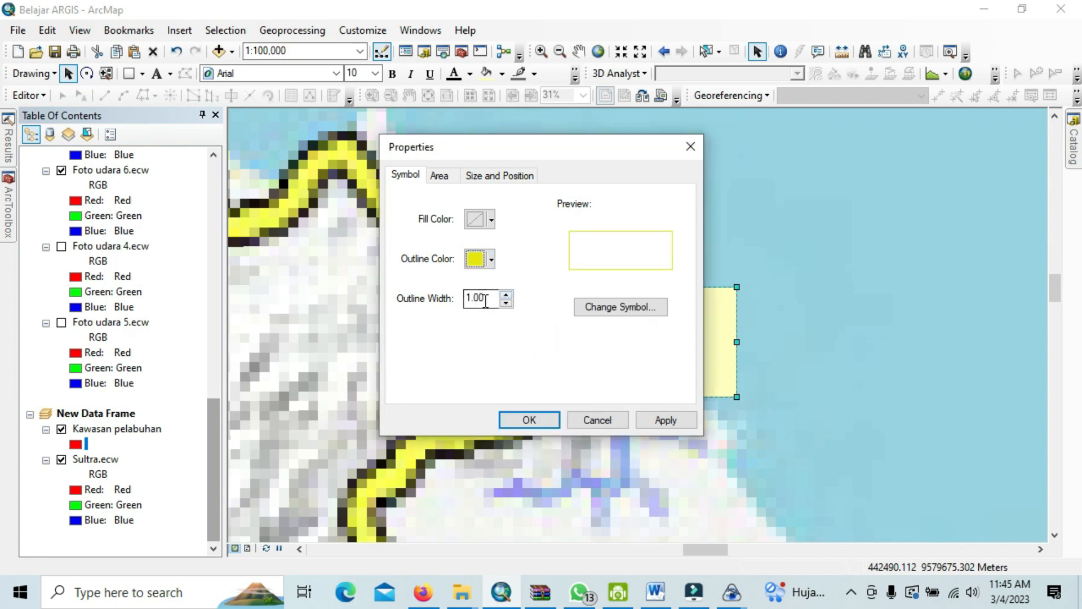
pyautogui.click(506, 295)
pyautogui.click(506, 294)
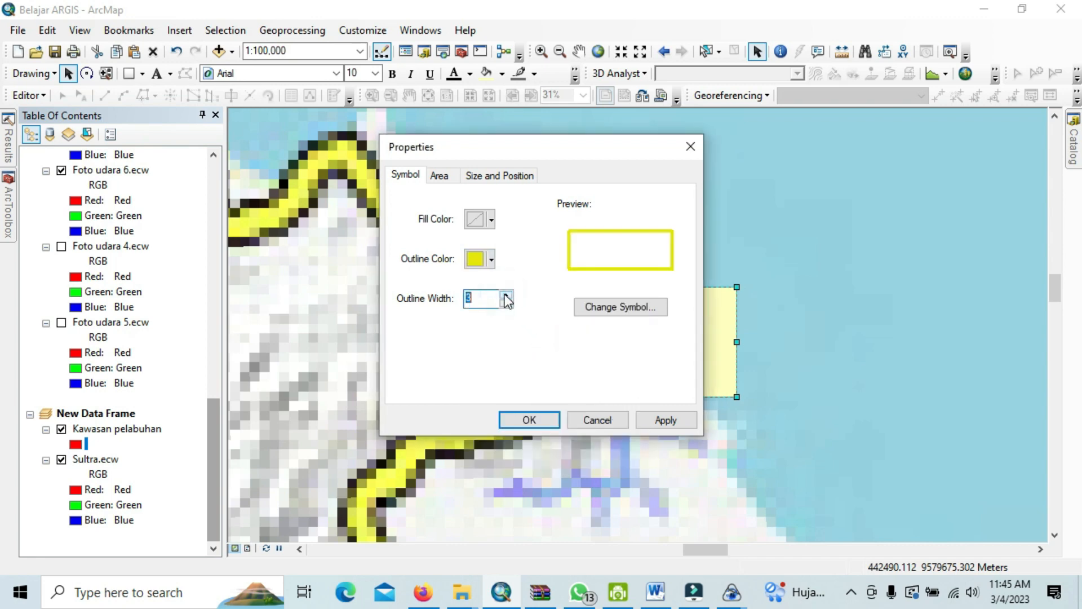
pyautogui.click(516, 419)
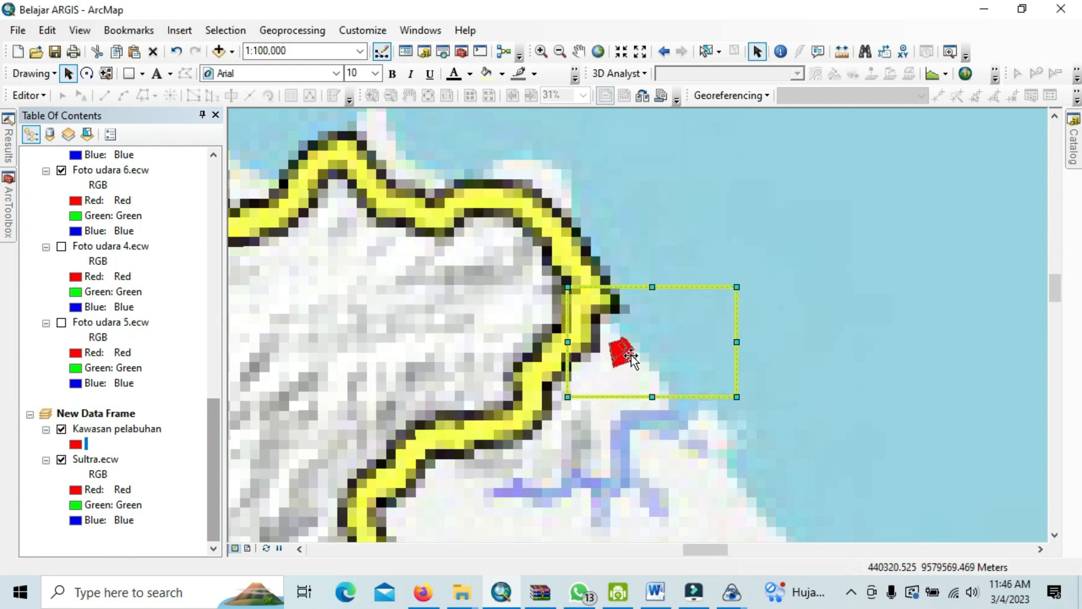
# Step: Change the outline color of the rectangle around Kawasan pelabuhan to magenta
pyautogui.scroll(1, 636, 350)
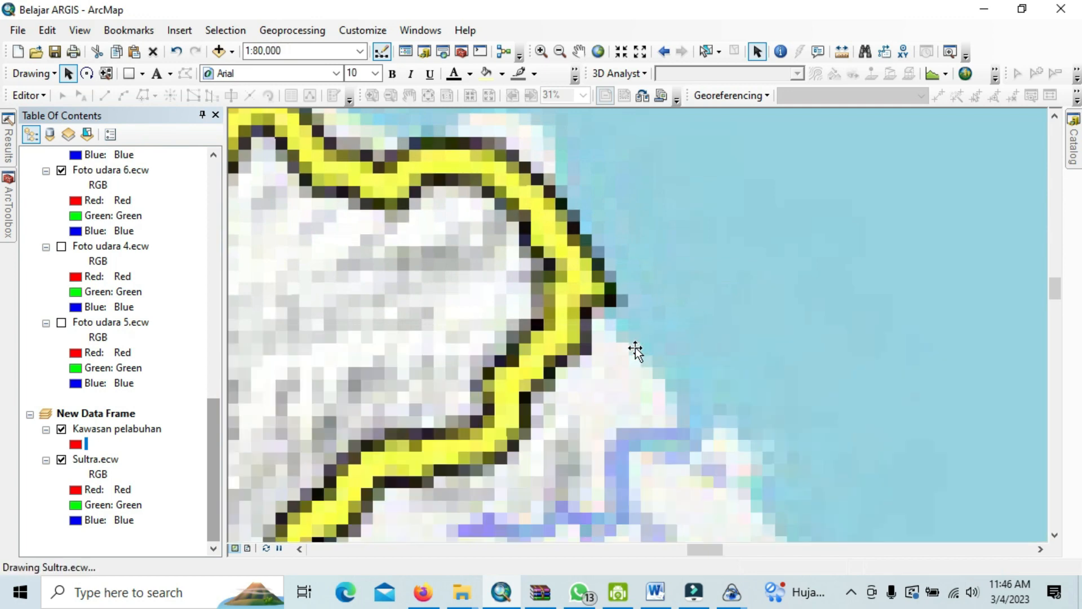
pyautogui.scroll(-2, 636, 350)
pyautogui.scroll(-2, 636, 350)
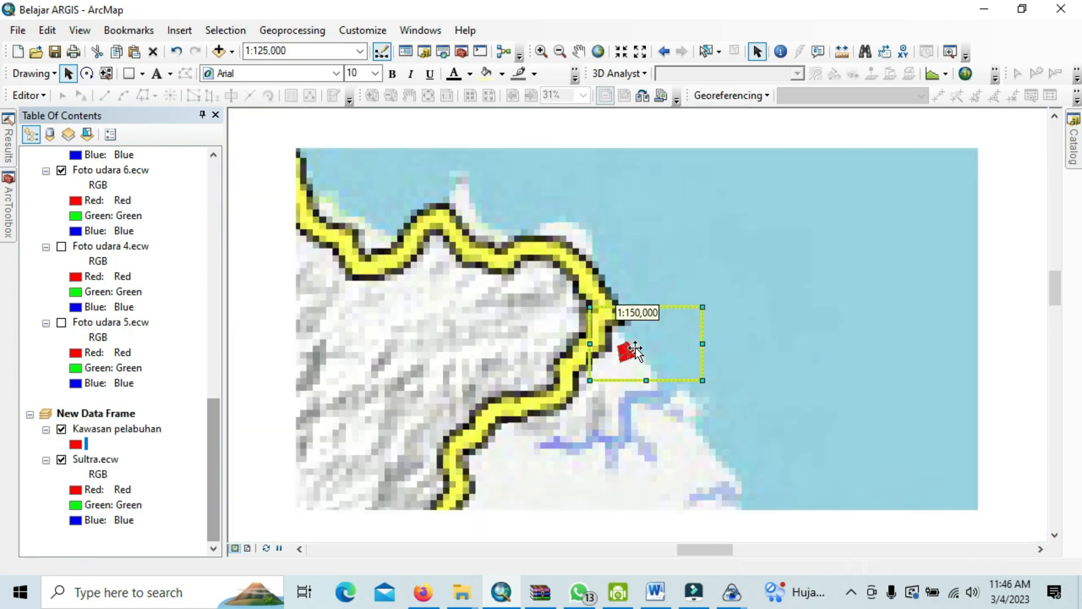
pyautogui.scroll(-2, 636, 350)
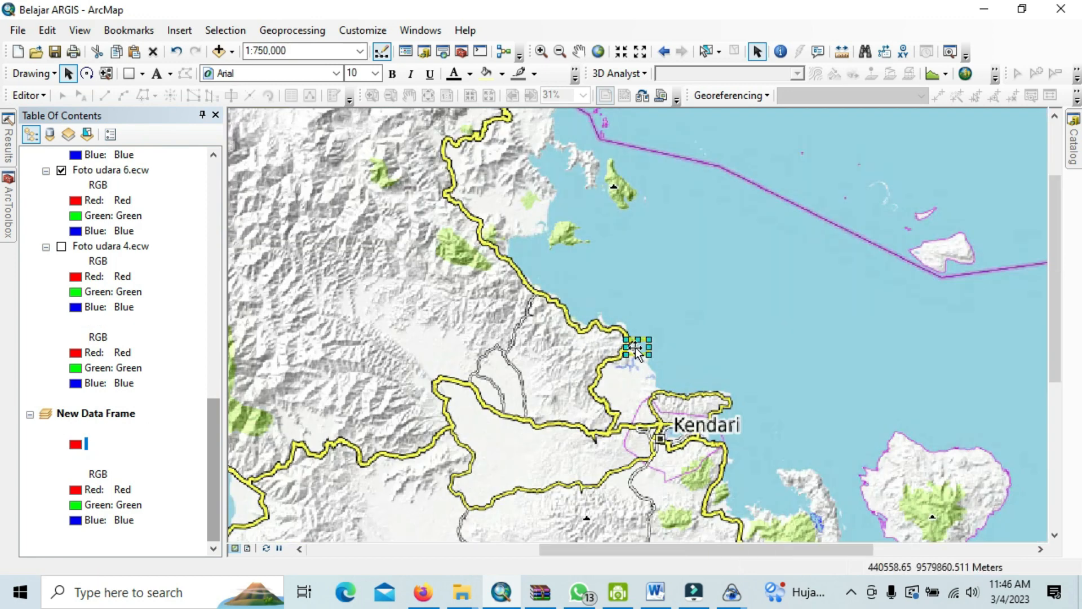
pyautogui.scroll(3, 636, 349)
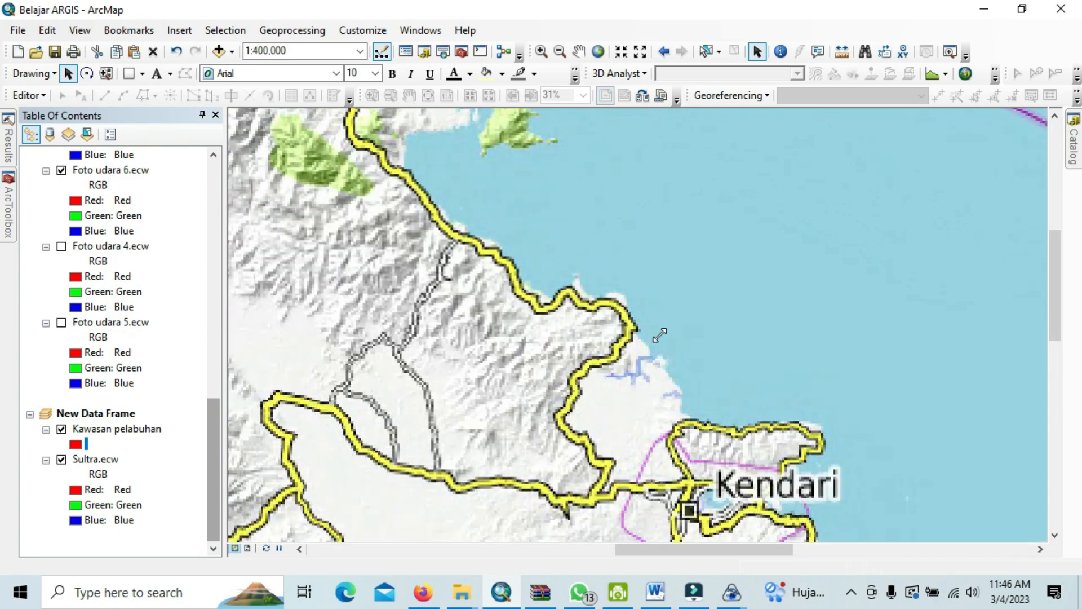
pyautogui.scroll(2, 667, 335)
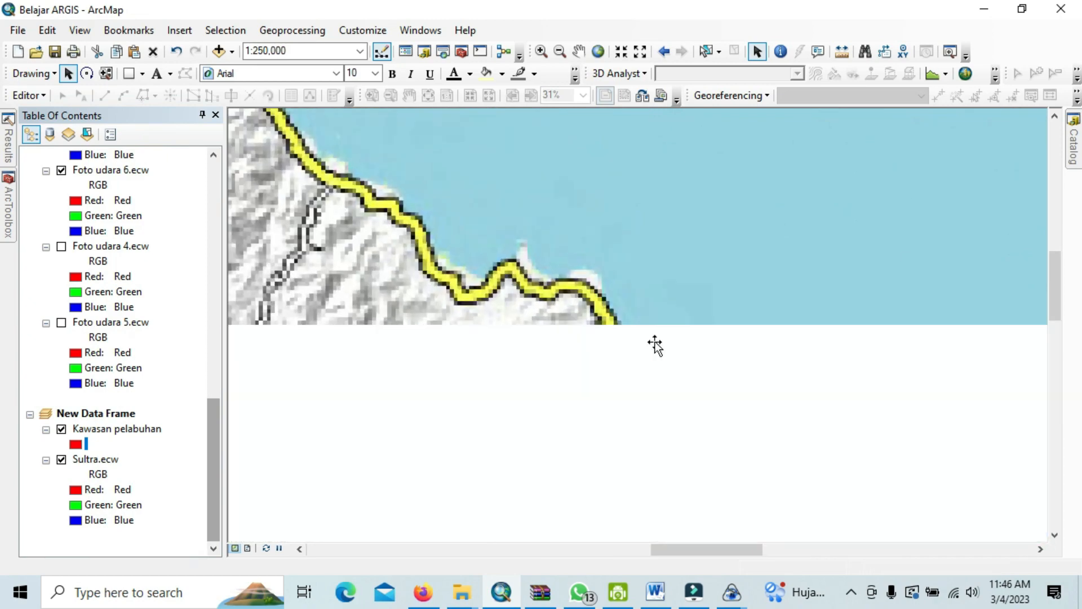
pyautogui.scroll(1, 647, 352)
pyautogui.rightClick(648, 351)
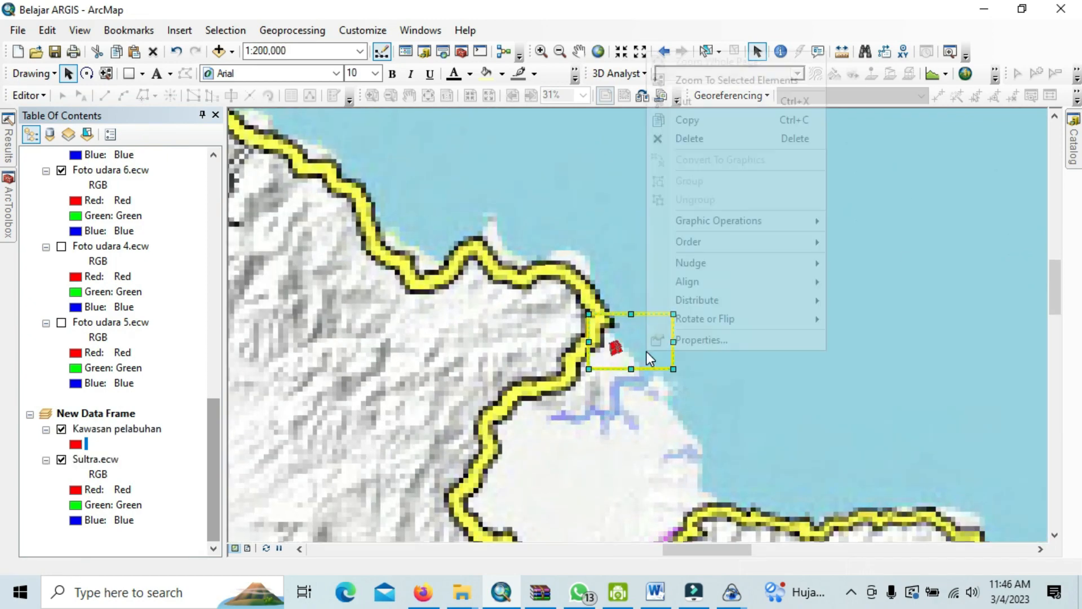
pyautogui.click(704, 338)
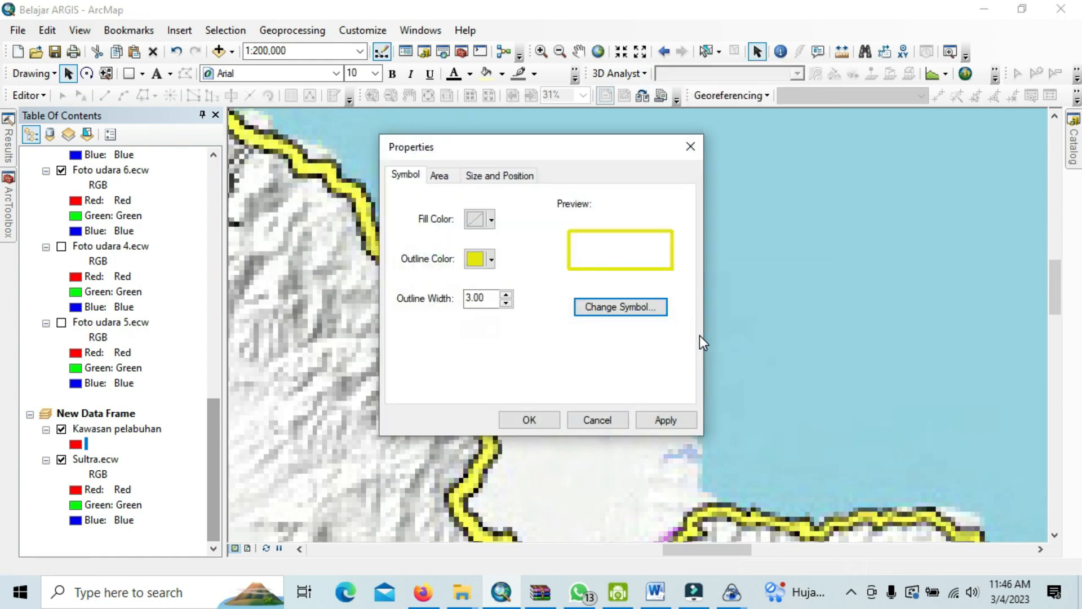
pyautogui.click(491, 260)
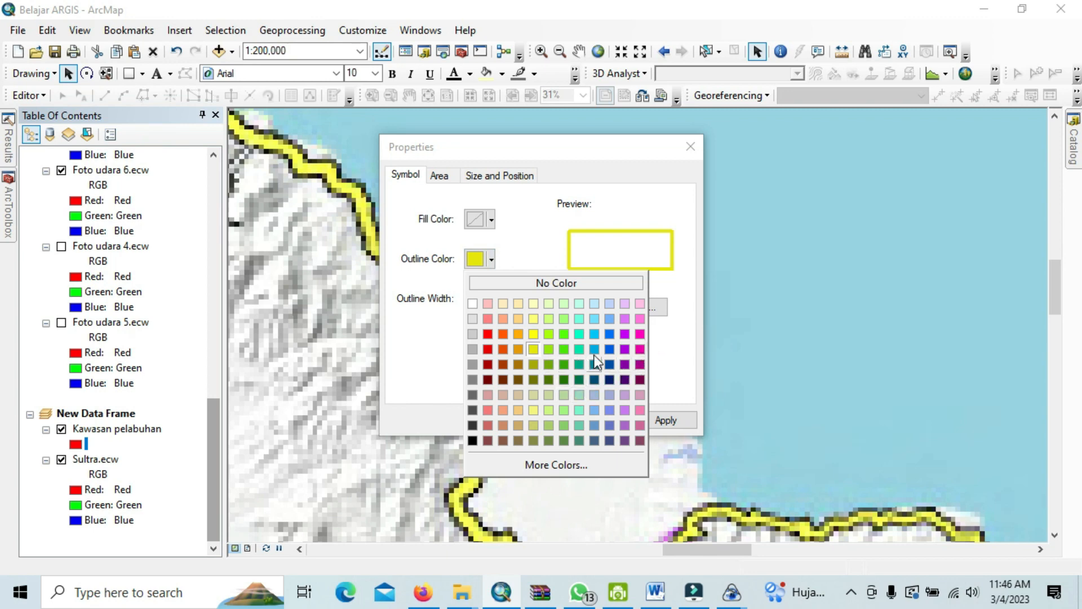
pyautogui.click(640, 350)
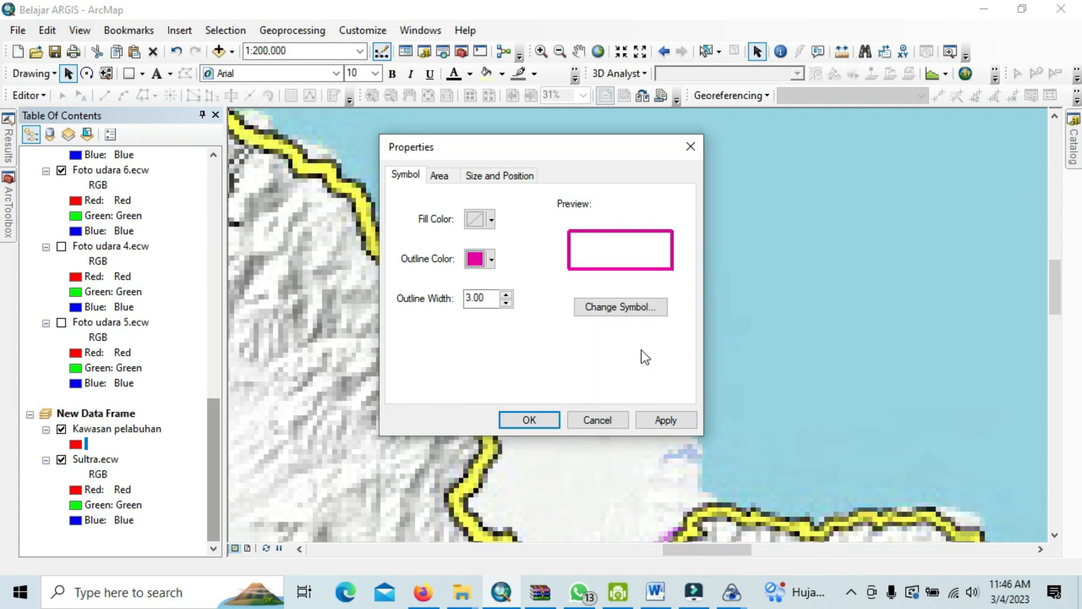
pyautogui.click(540, 421)
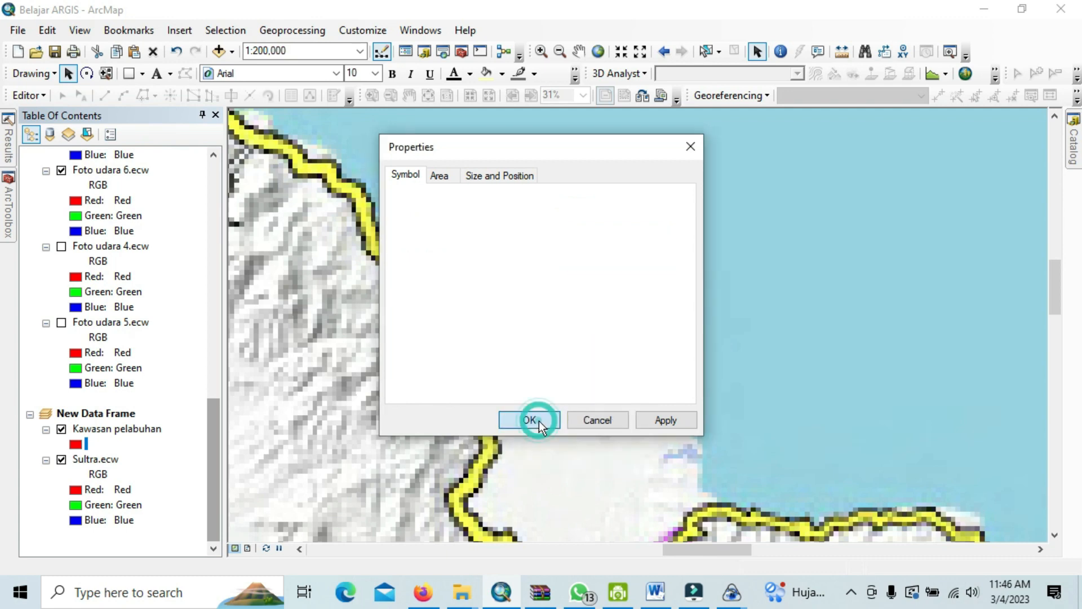
# Step: Shrink the magenta rectangle to a small box and center it tightly around the red Kawasan pelabuhan polygon
pyautogui.scroll(2, 627, 383)
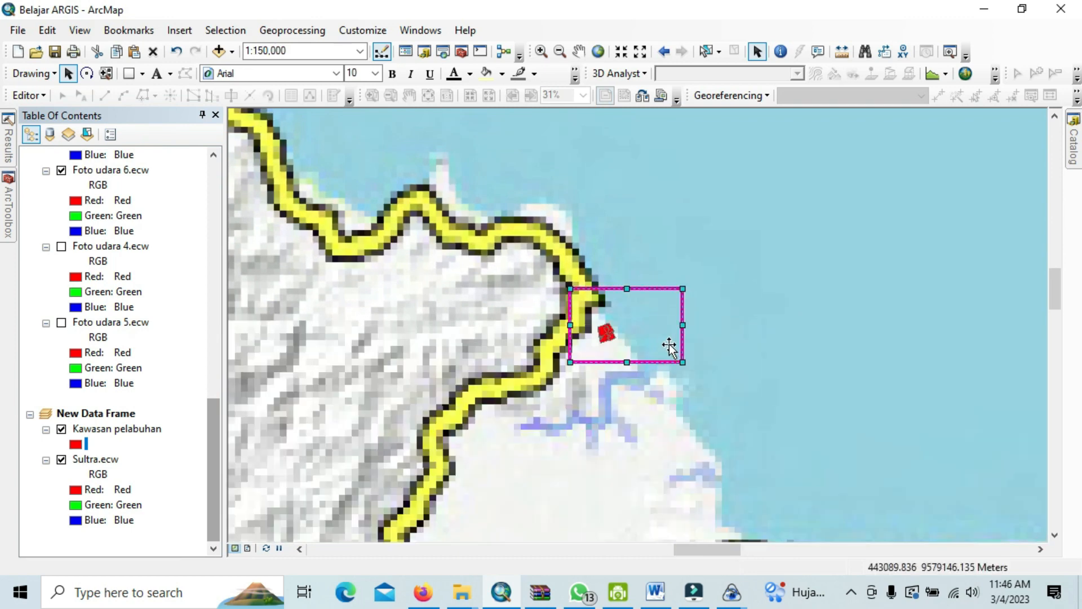
pyautogui.scroll(1, 671, 344)
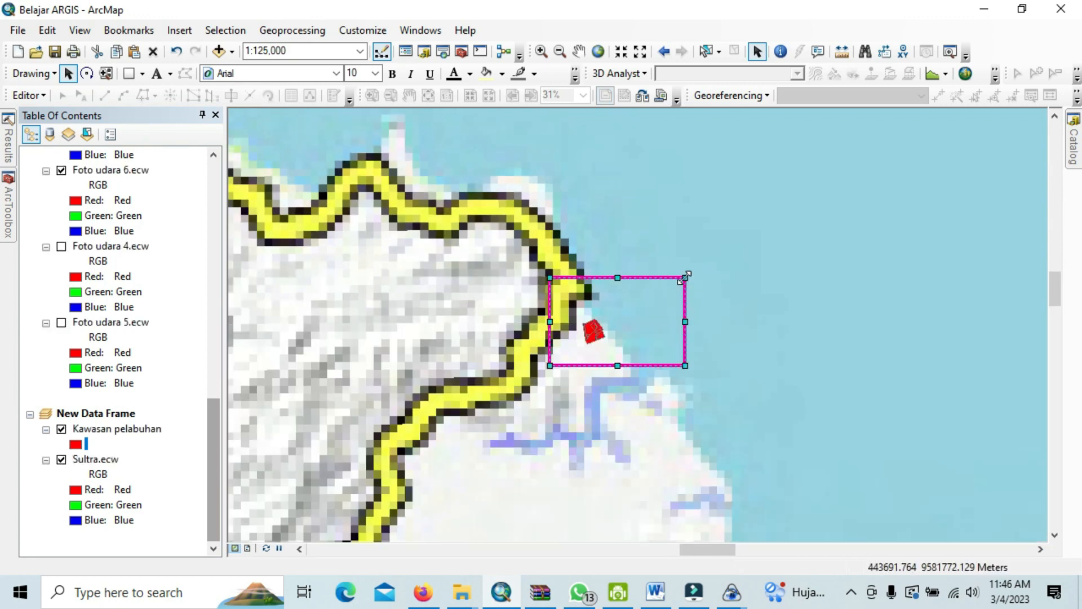
pyautogui.moveTo(685, 278); pyautogui.dragTo(628, 306)
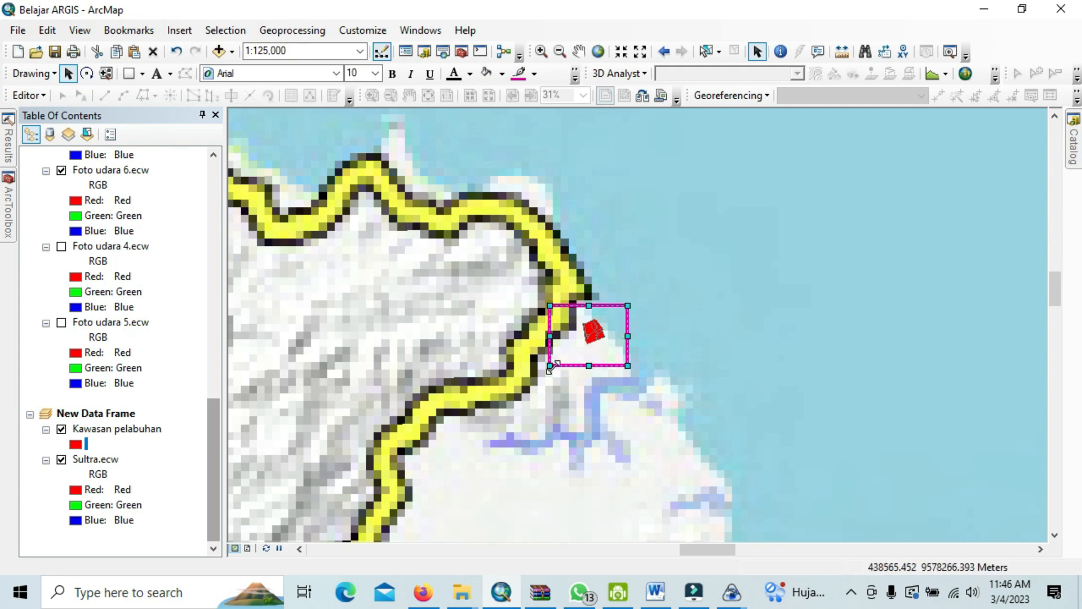
pyautogui.moveTo(550, 365); pyautogui.dragTo(574, 351)
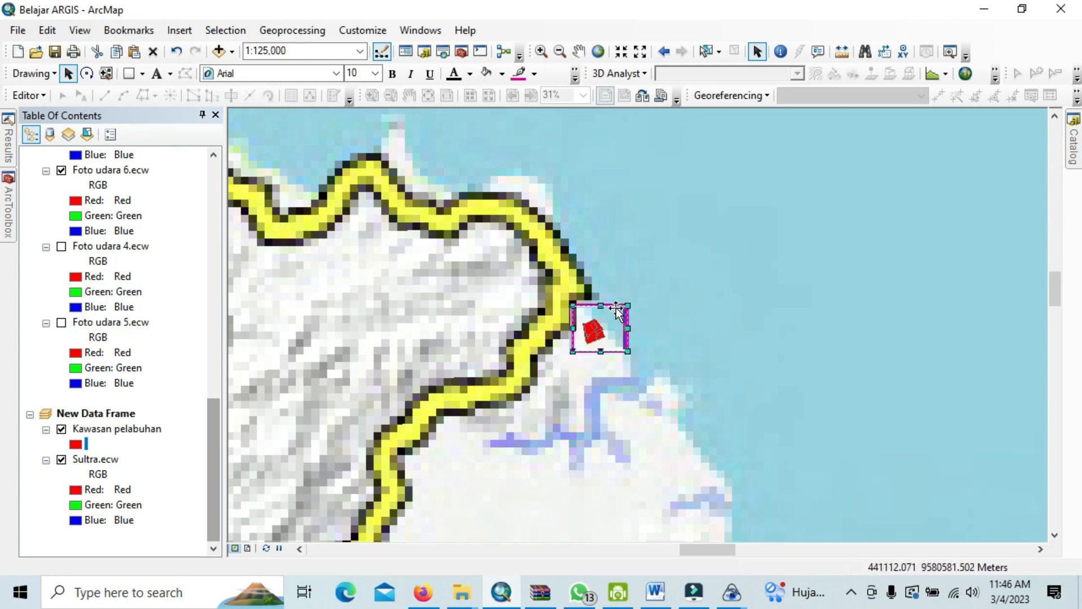
pyautogui.moveTo(620, 309); pyautogui.dragTo(569, 312)
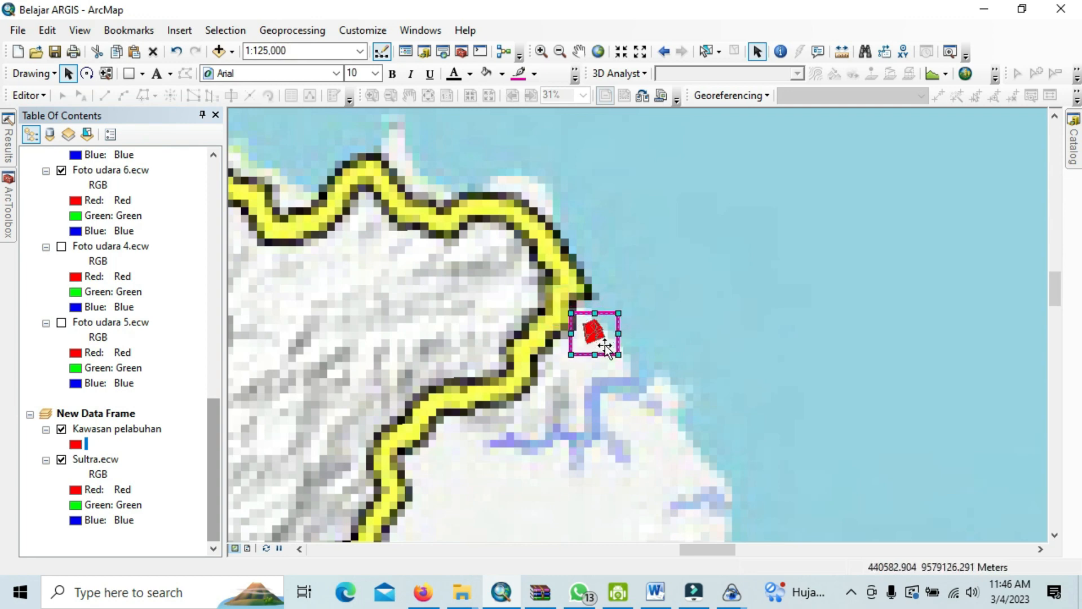
pyautogui.moveTo(605, 346)
pyautogui.mouseDown()
pyautogui.moveTo(573, 349)
pyautogui.moveTo(614, 344)
pyautogui.moveTo(603, 330)
pyautogui.mouseUp()
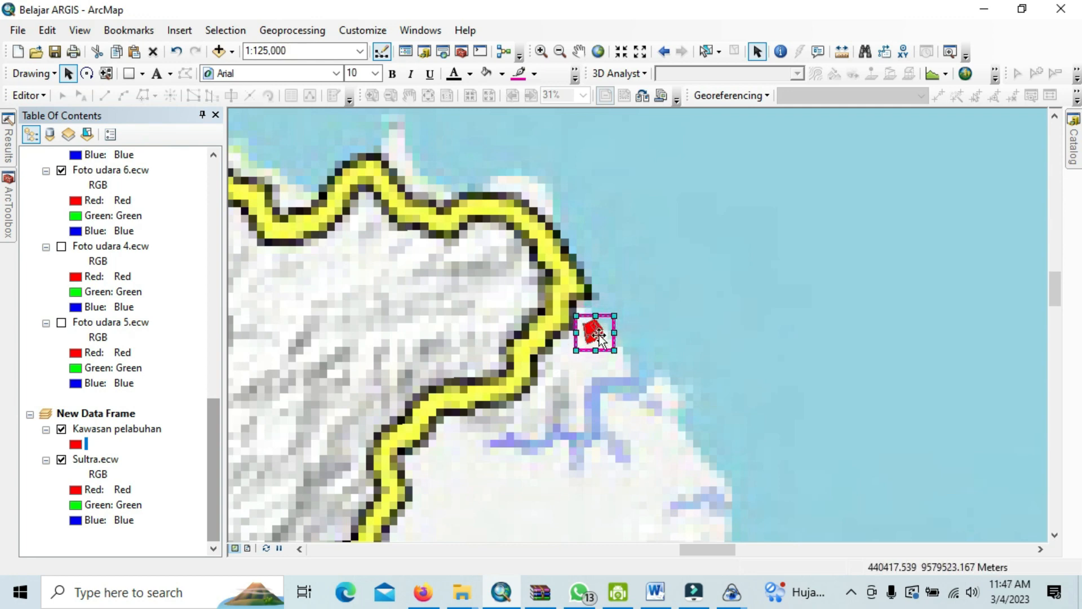
pyautogui.moveTo(597, 335); pyautogui.dragTo(596, 332)
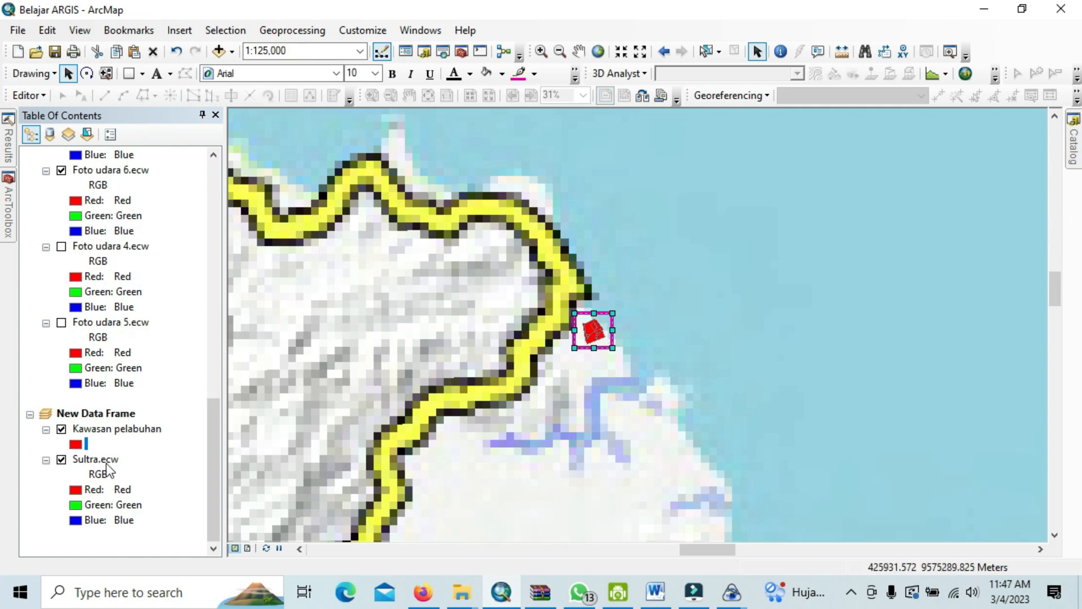
# Step: Hide the Kawasan pelabuhan layer in the New Data Frame, leaving Sultra.ecw displayed
pyautogui.click(62, 429)
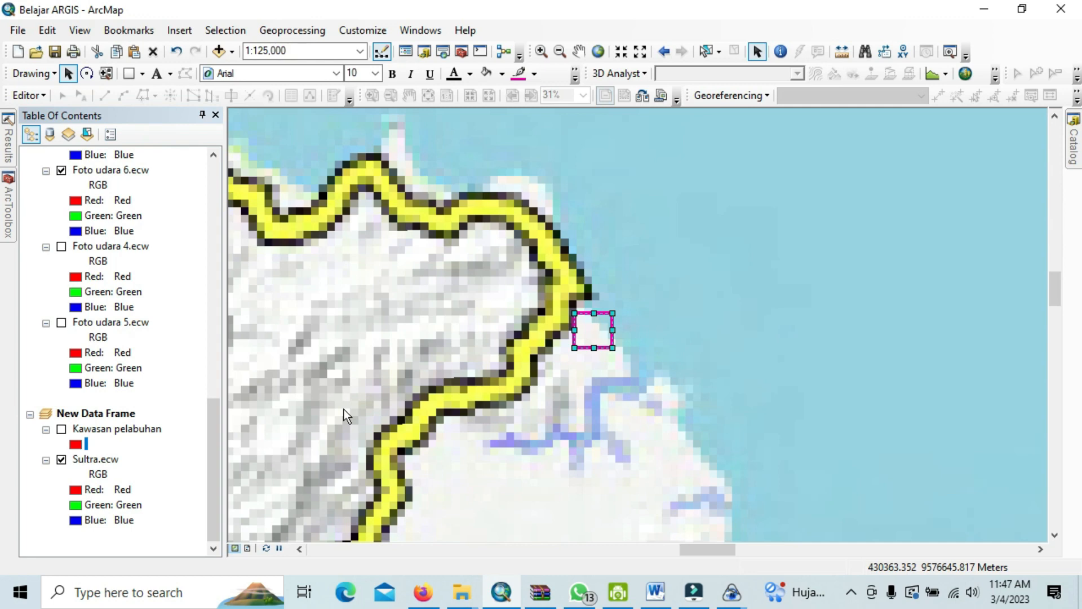
pyautogui.click(212, 417)
# Step: In layout view, narrow the inset data frame from its left edge to fit the column below the legend
pyautogui.click(248, 548)
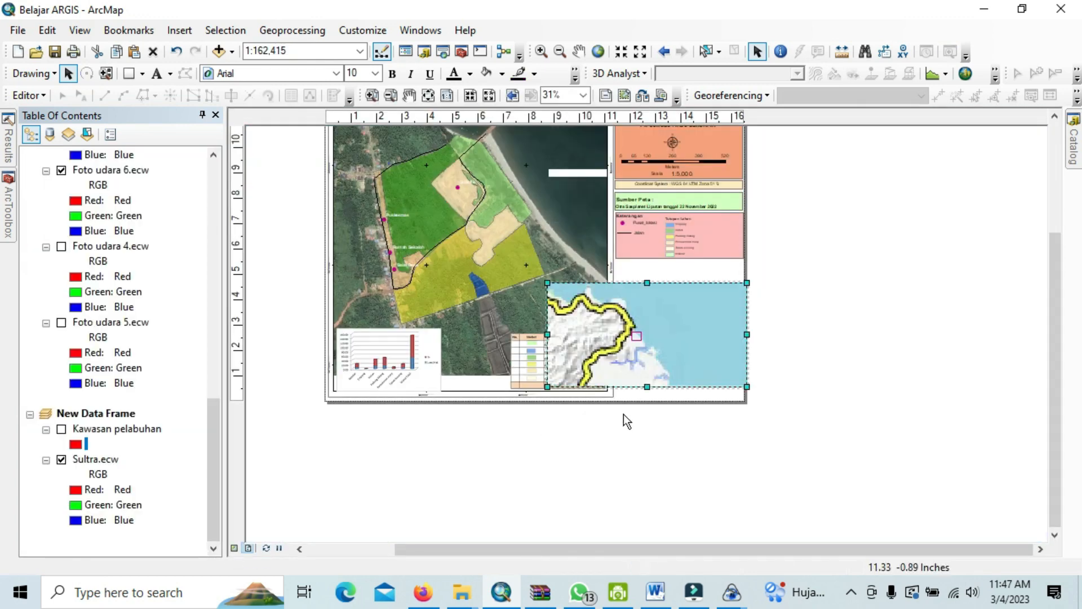
pyautogui.click(613, 546)
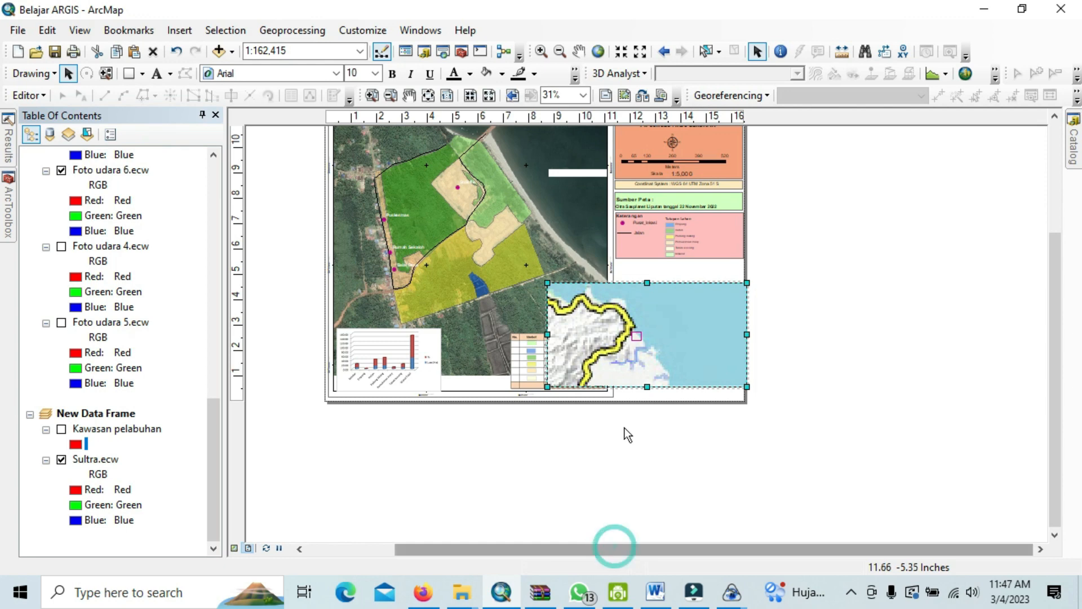
pyautogui.moveTo(543, 282); pyautogui.dragTo(620, 282)
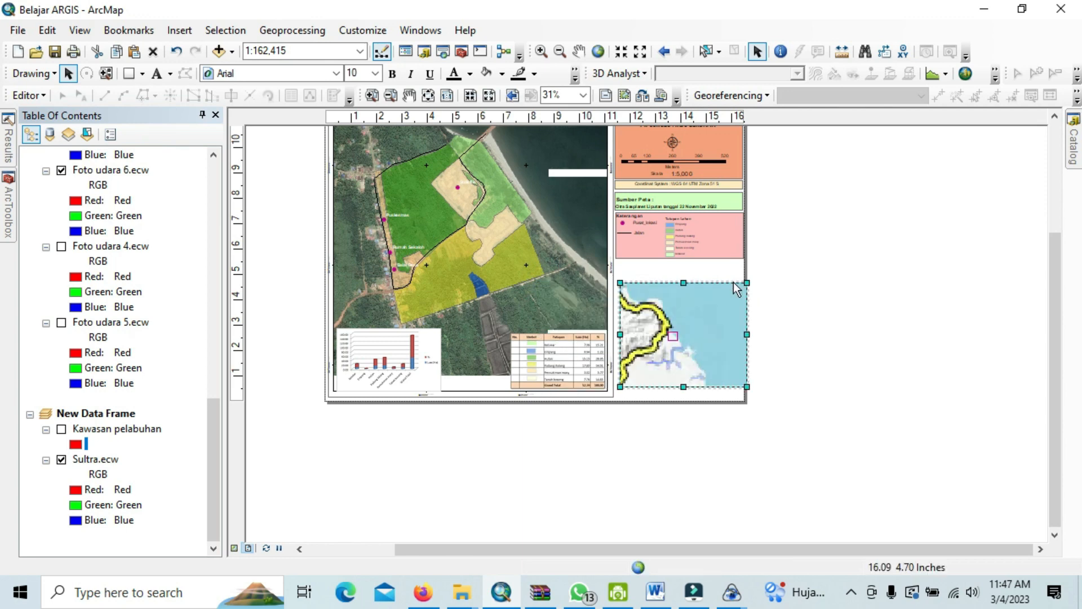
# Step: Shrink the inset data frame, place it just below the legend, and extend its right edge nearly to the legend's edge
pyautogui.moveTo(744, 282); pyautogui.dragTo(678, 289)
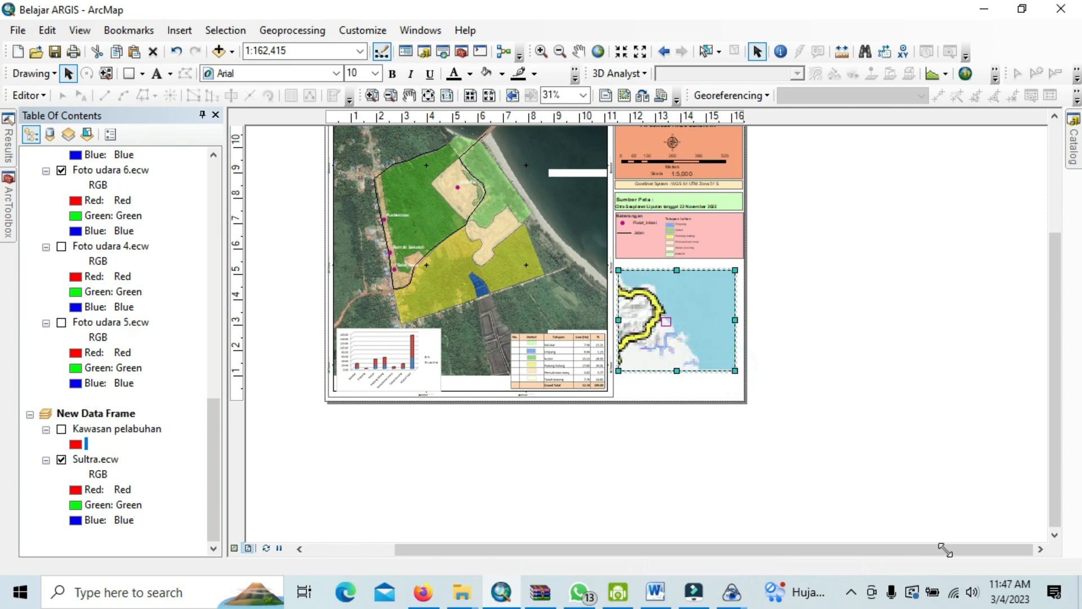
pyautogui.scroll(-3, 779, 350)
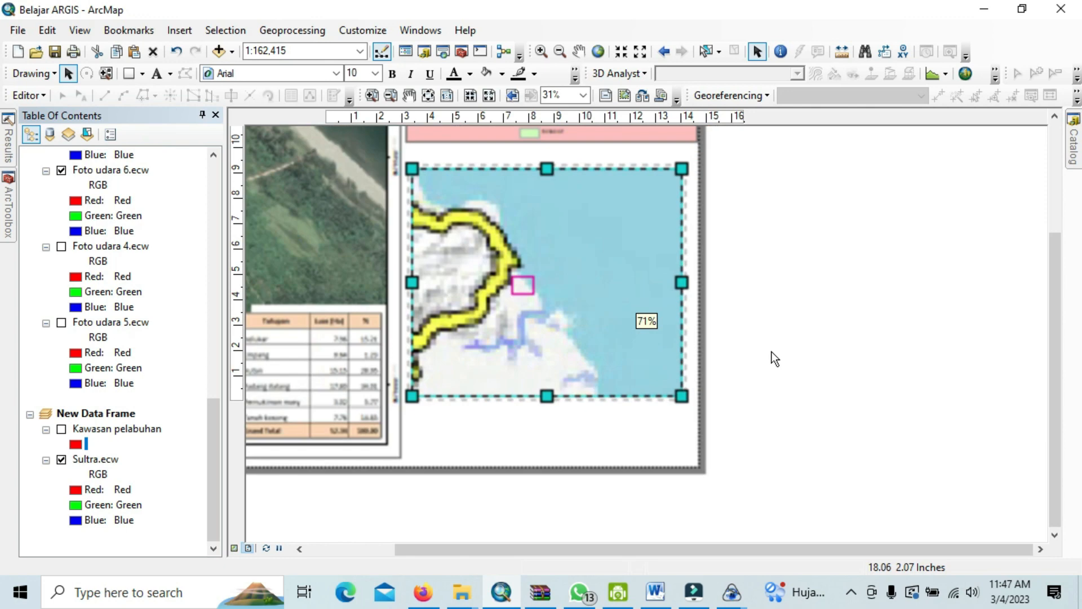
pyautogui.scroll(-1, 775, 359)
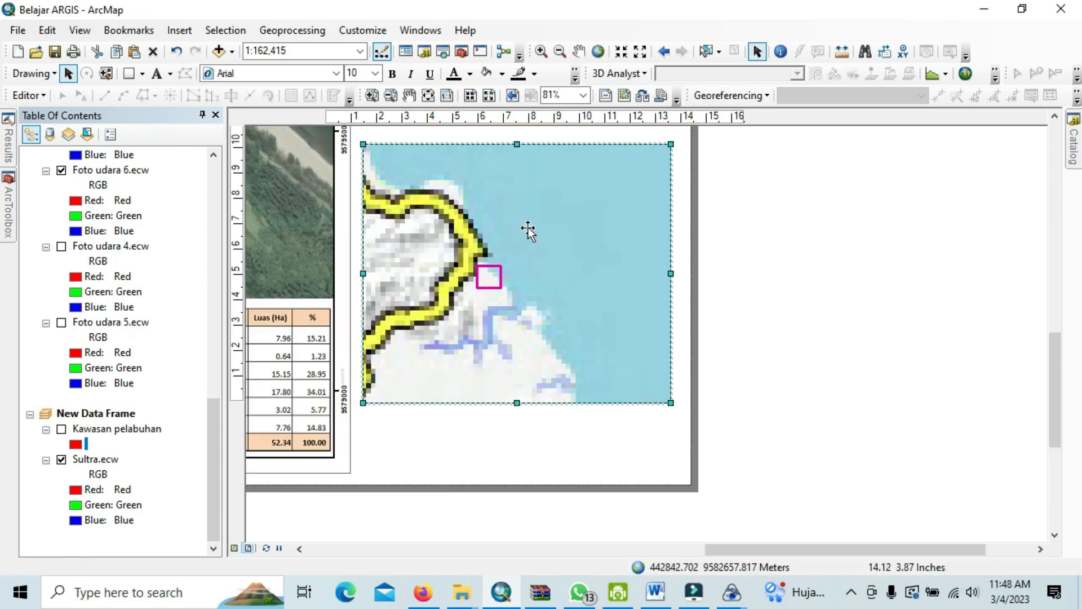
pyautogui.click(1055, 117)
pyautogui.click(1055, 117)
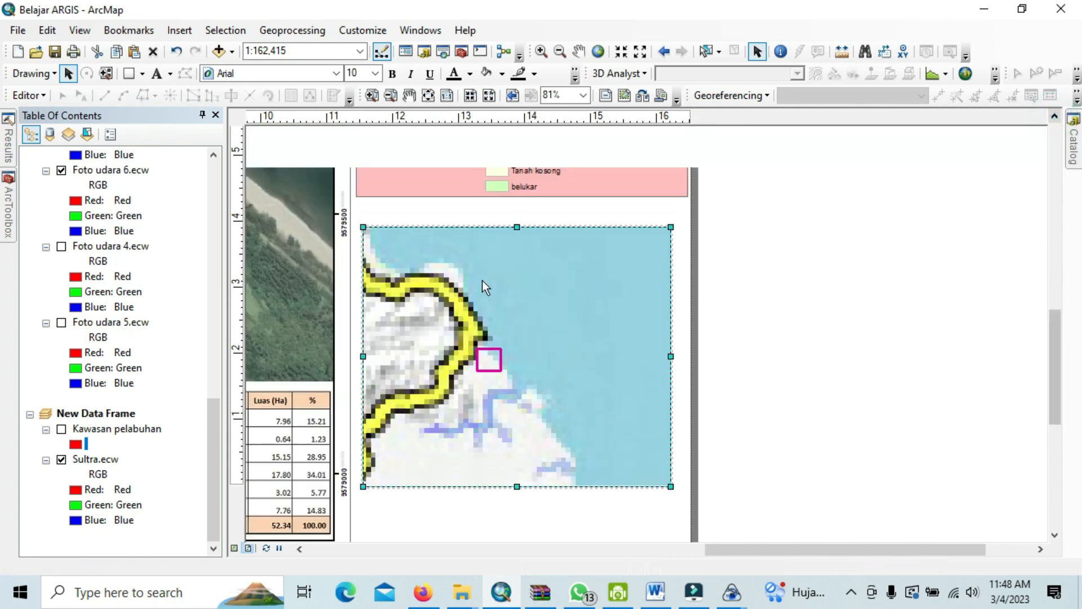
pyautogui.moveTo(483, 282); pyautogui.dragTo(482, 259)
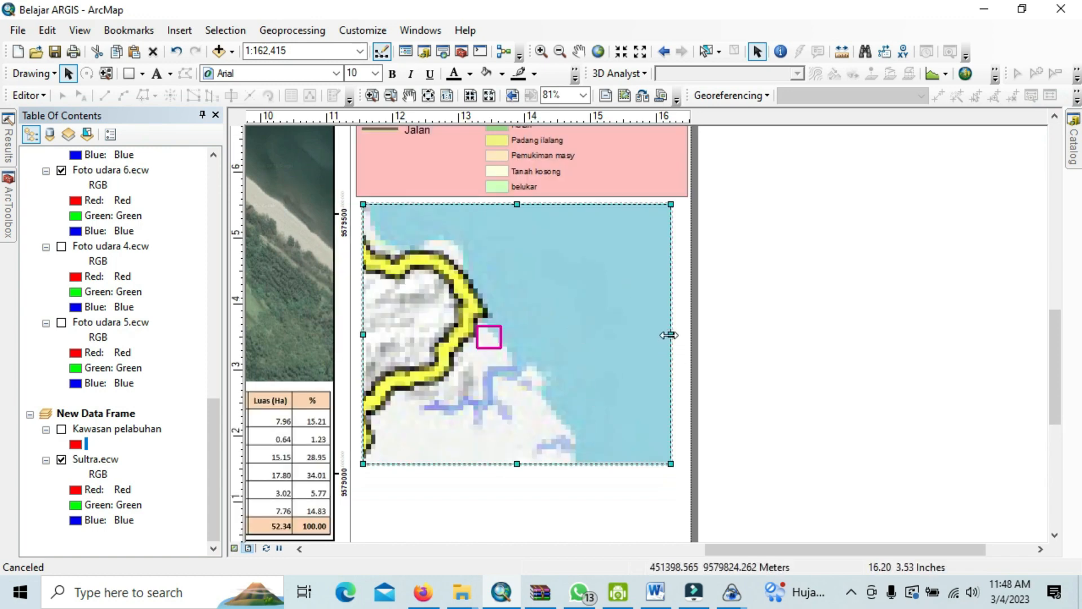
pyautogui.click(670, 334)
pyautogui.moveTo(679, 335); pyautogui.dragTo(687, 335)
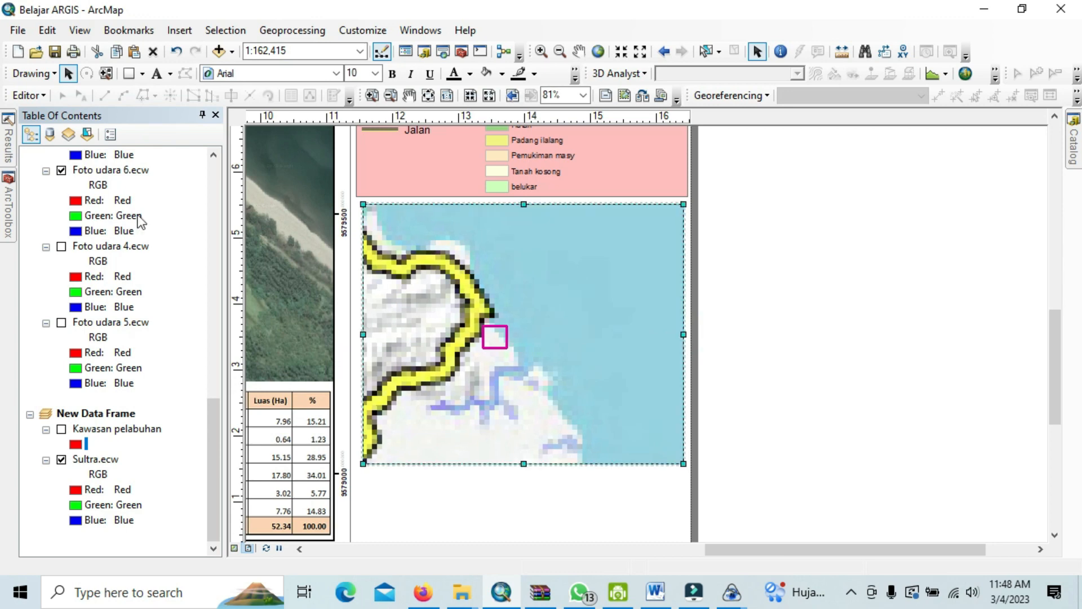
# Step: Pan the inset map to show more land west of the magenta box and set its scale to 1:100,000
pyautogui.click(579, 52)
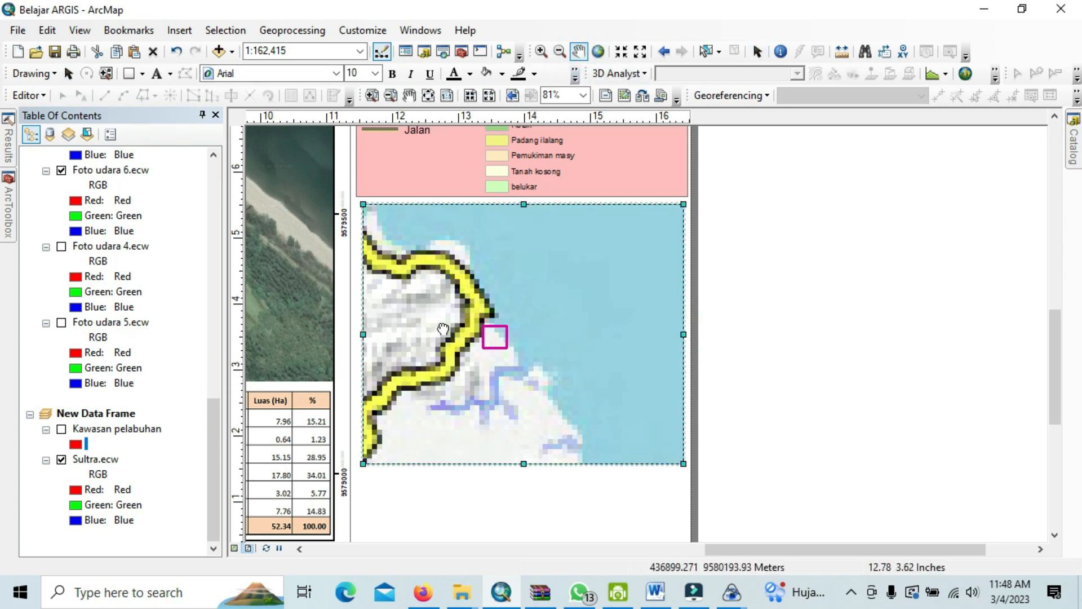
pyautogui.moveTo(444, 328); pyautogui.dragTo(495, 322)
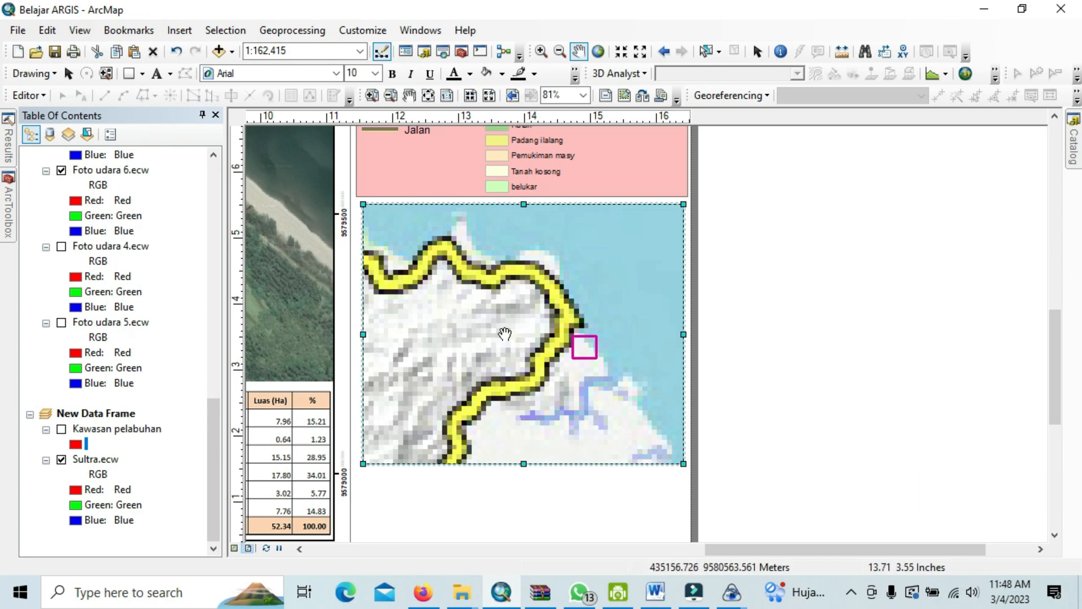
pyautogui.click(308, 51)
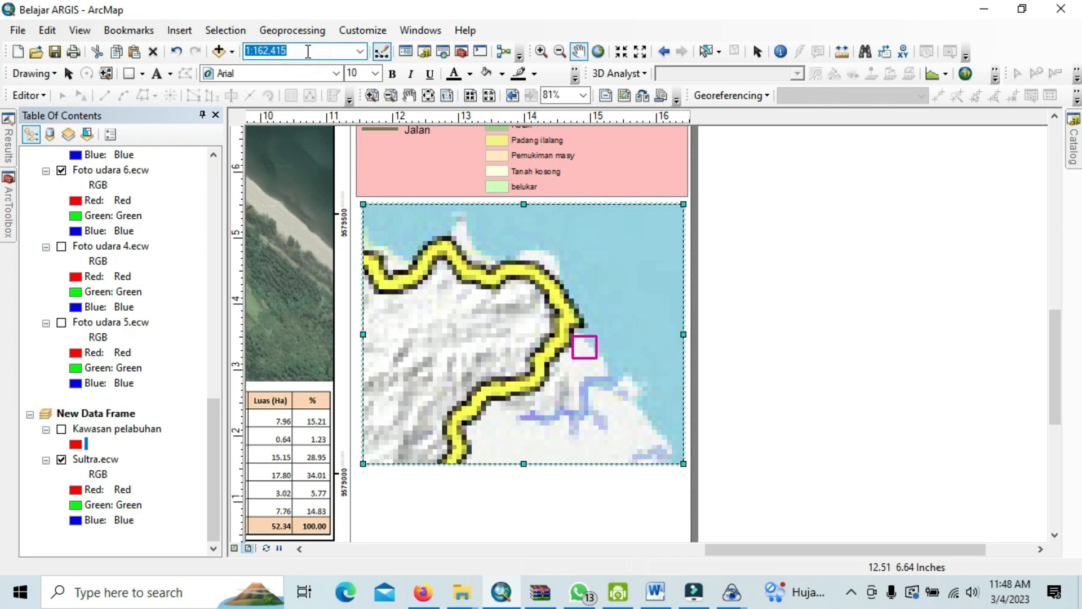
pyautogui.write('1:100,000')
pyautogui.press('Return')
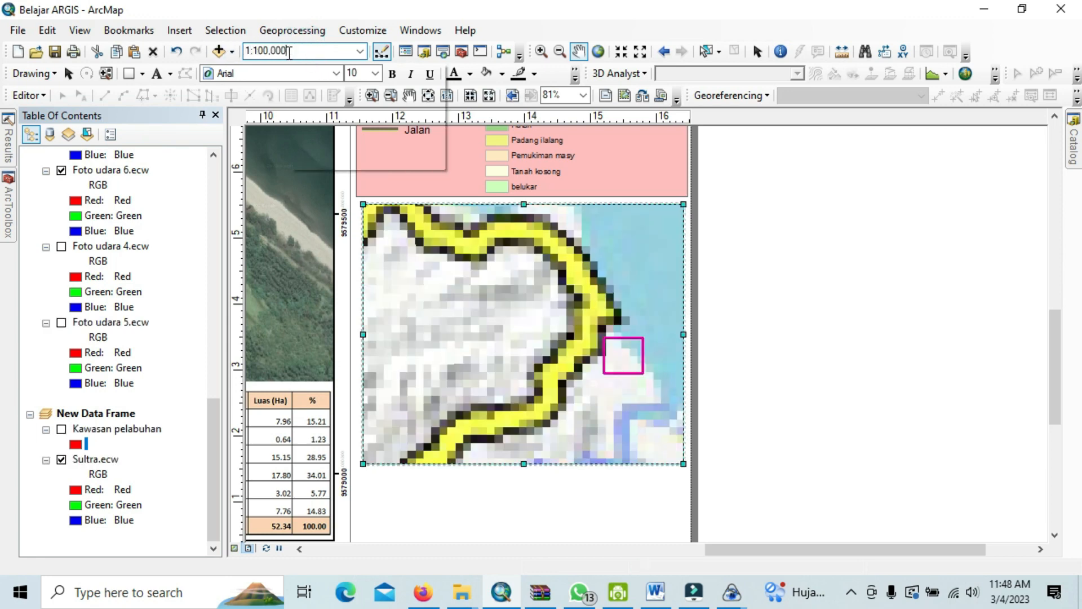
# Step: Set the inset map's scale to 1:1,000,000 and recenter it so the box and Kendari sit near the middle
pyautogui.click(297, 50)
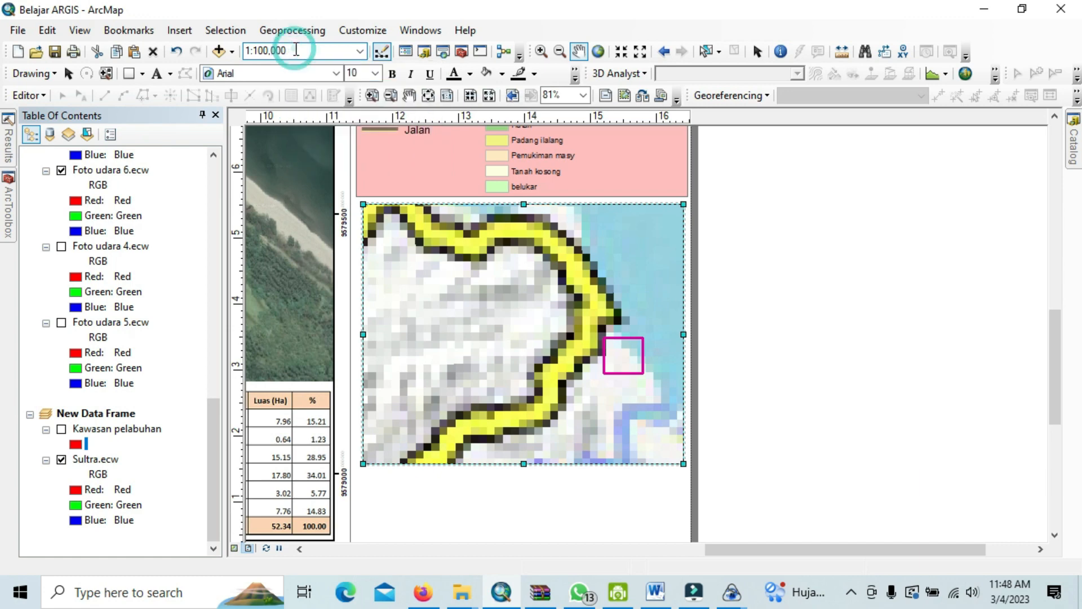
pyautogui.press('Return')
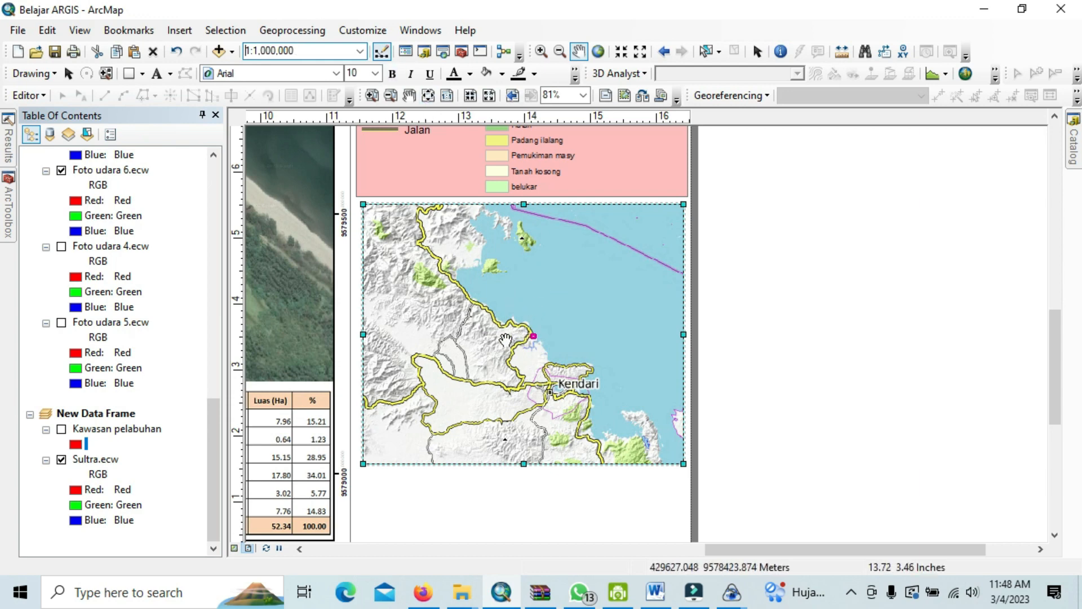
pyautogui.moveTo(506, 338); pyautogui.dragTo(517, 338)
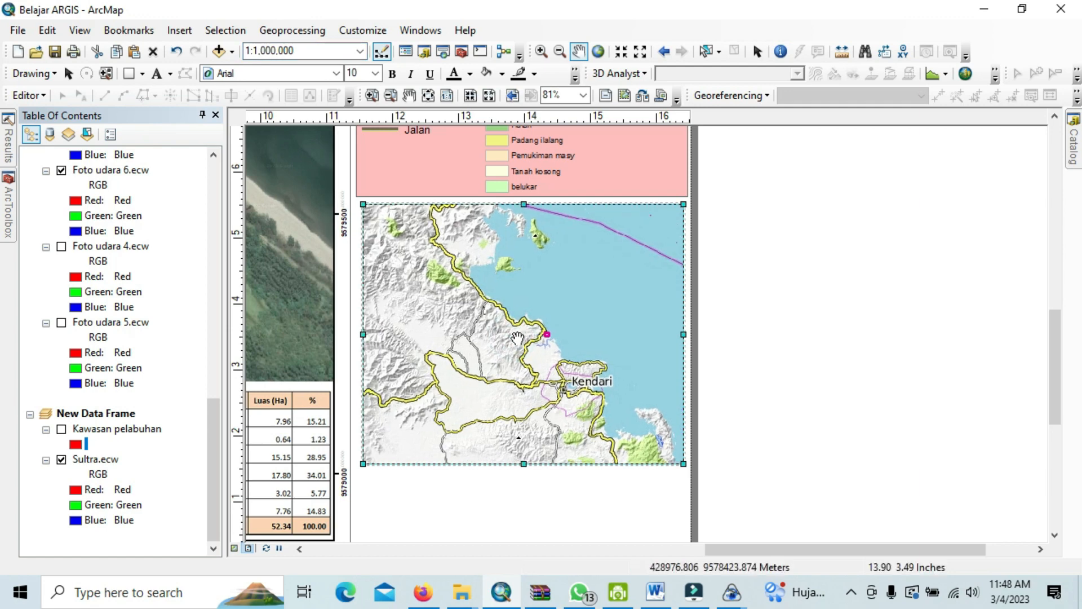
pyautogui.moveTo(543, 355); pyautogui.dragTo(538, 354)
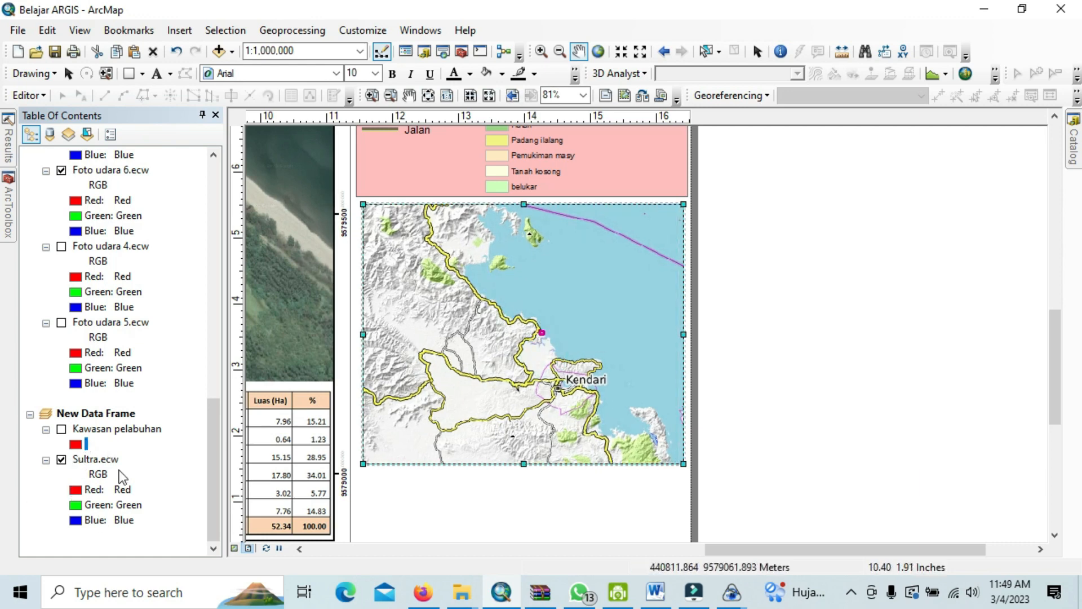
# Step: In data view, change the location box's outline color to yellow and check it in the layout
pyautogui.click(233, 548)
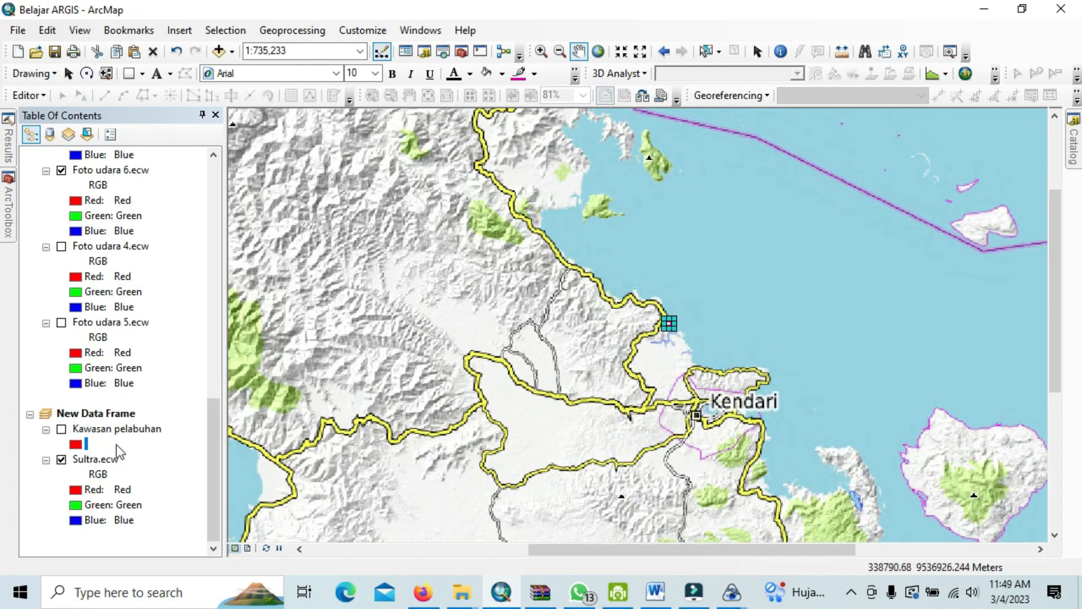
pyautogui.rightClick(669, 326)
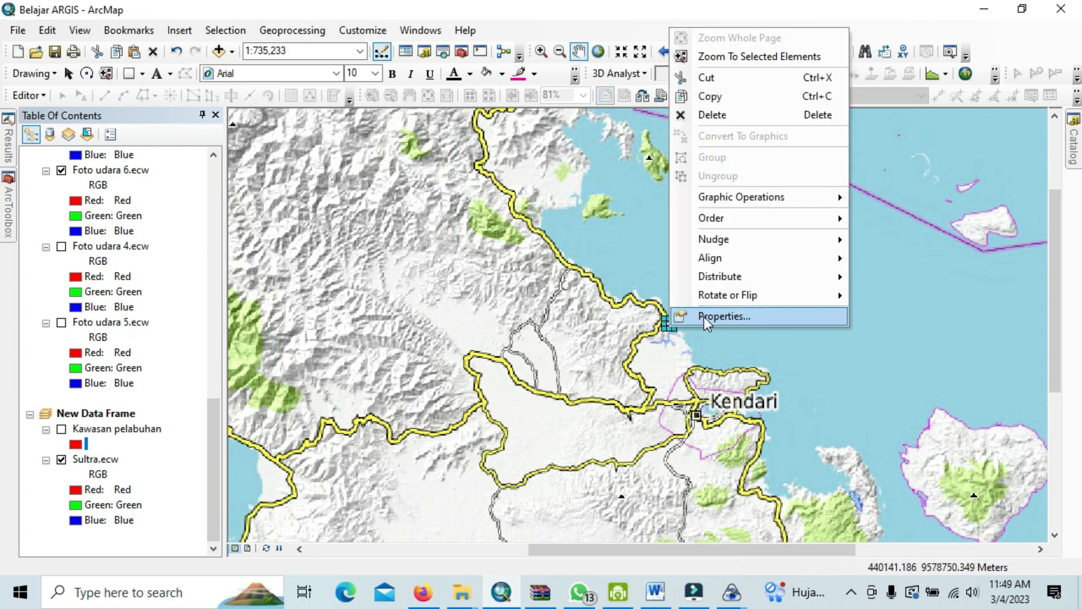
pyautogui.click(704, 317)
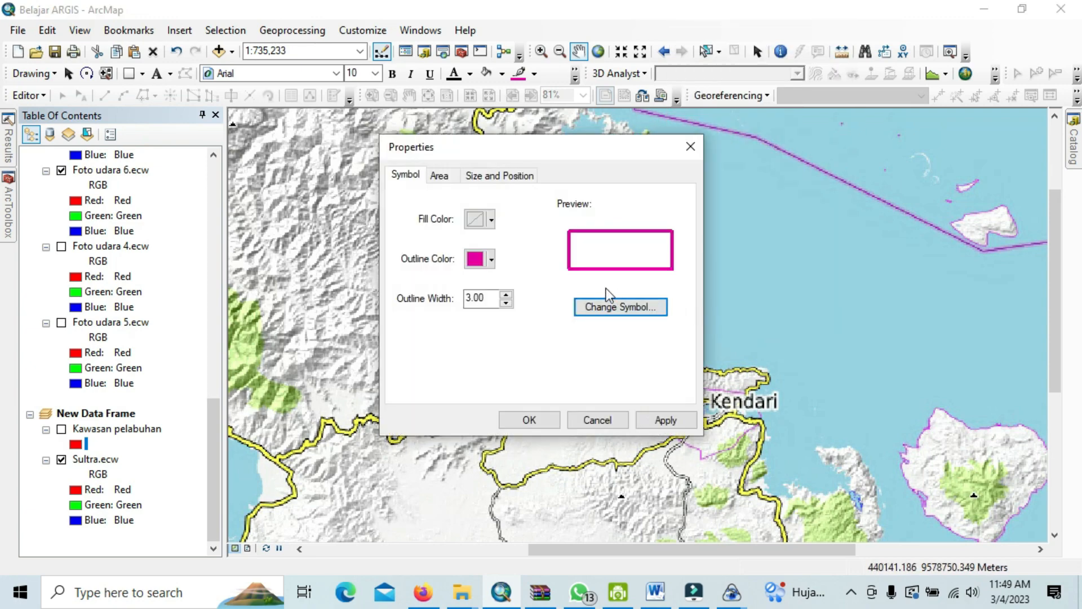
pyautogui.click(491, 260)
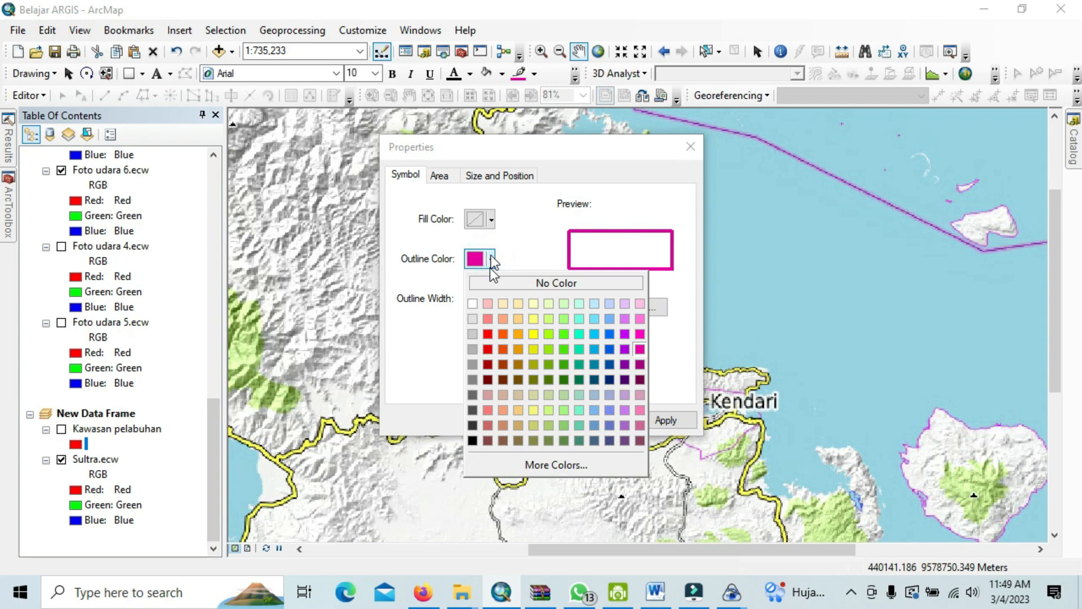
pyautogui.click(533, 335)
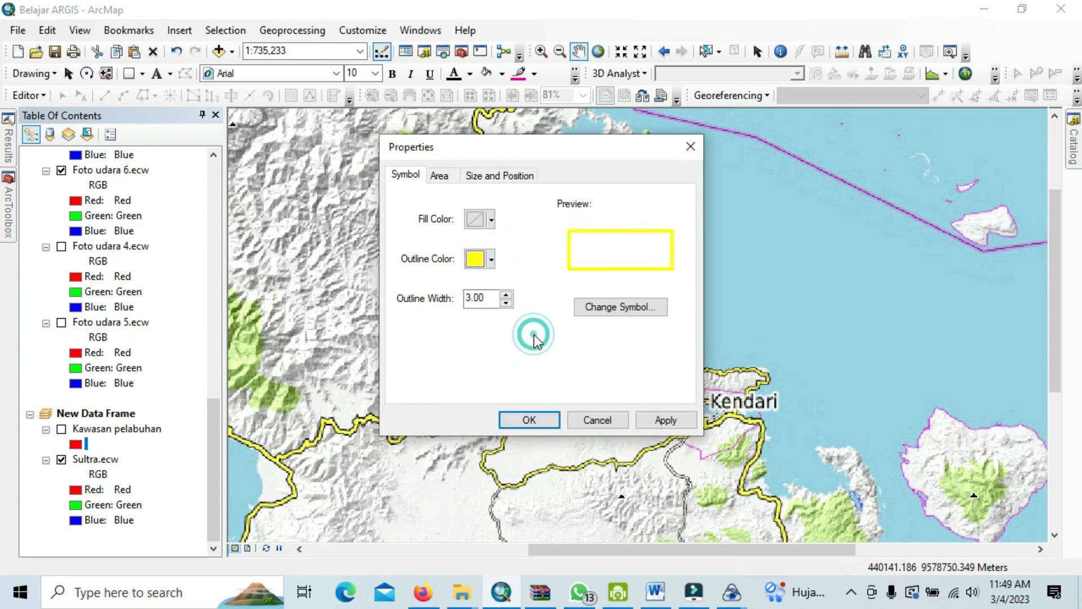
pyautogui.click(526, 422)
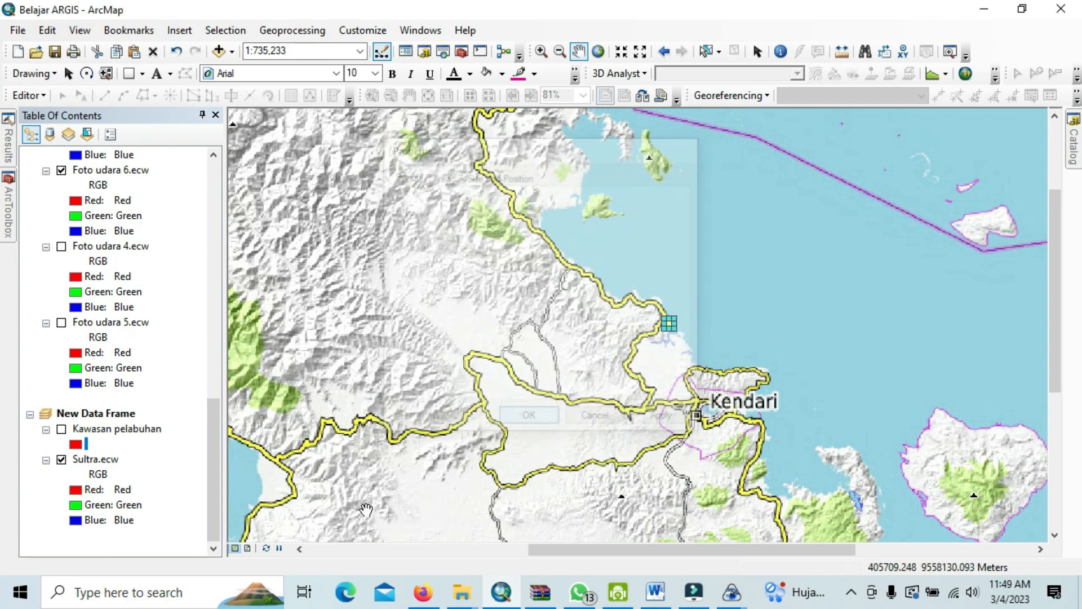
pyautogui.click(248, 549)
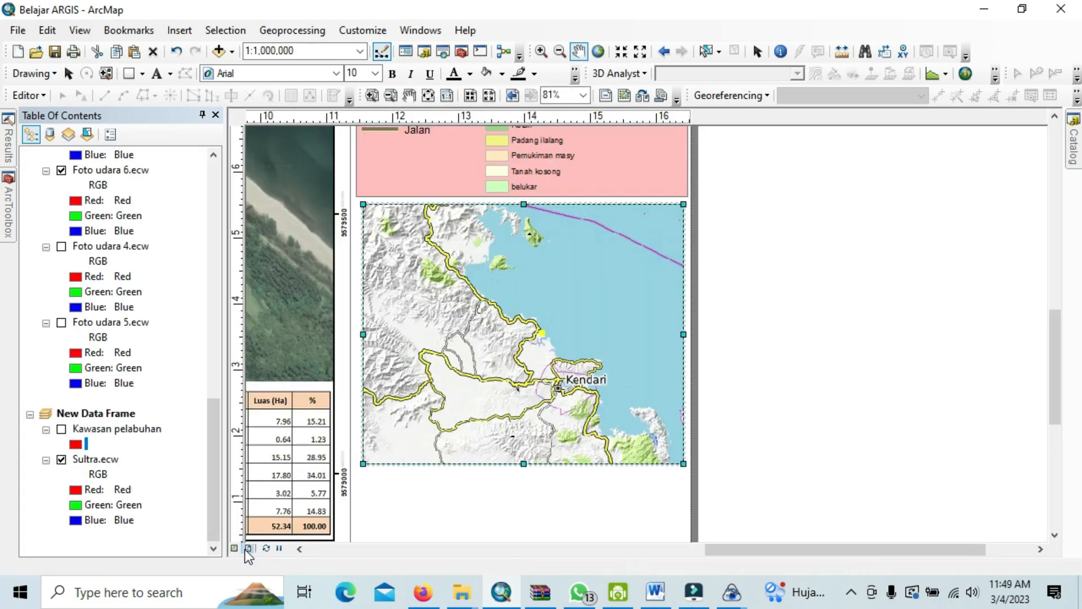
# Step: In data view, change the location box's outline color to red and return to the layout
pyautogui.click(236, 549)
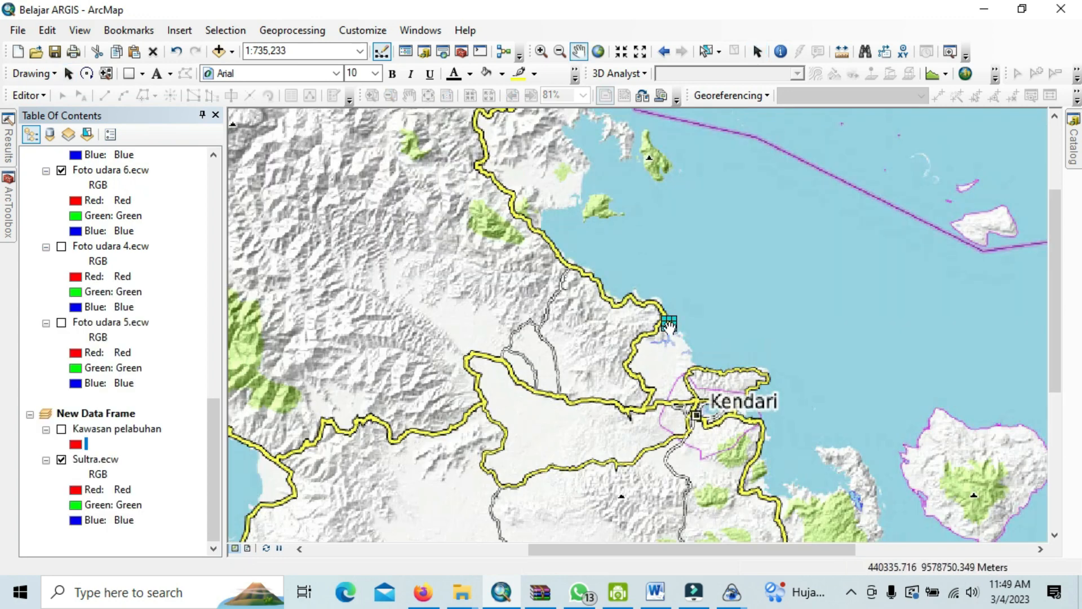
pyautogui.rightClick(669, 323)
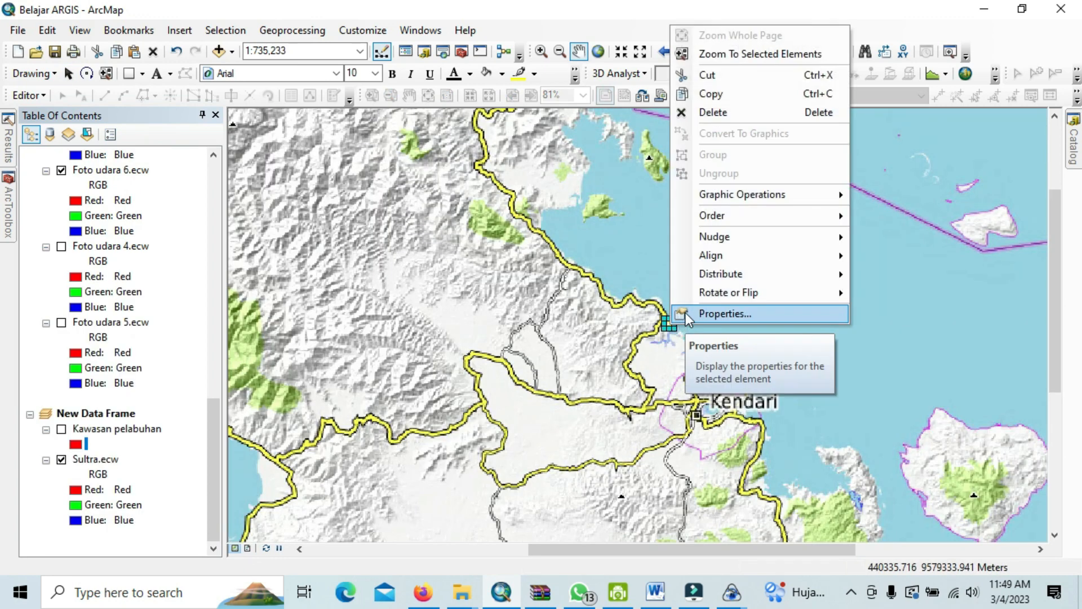
pyautogui.click(685, 311)
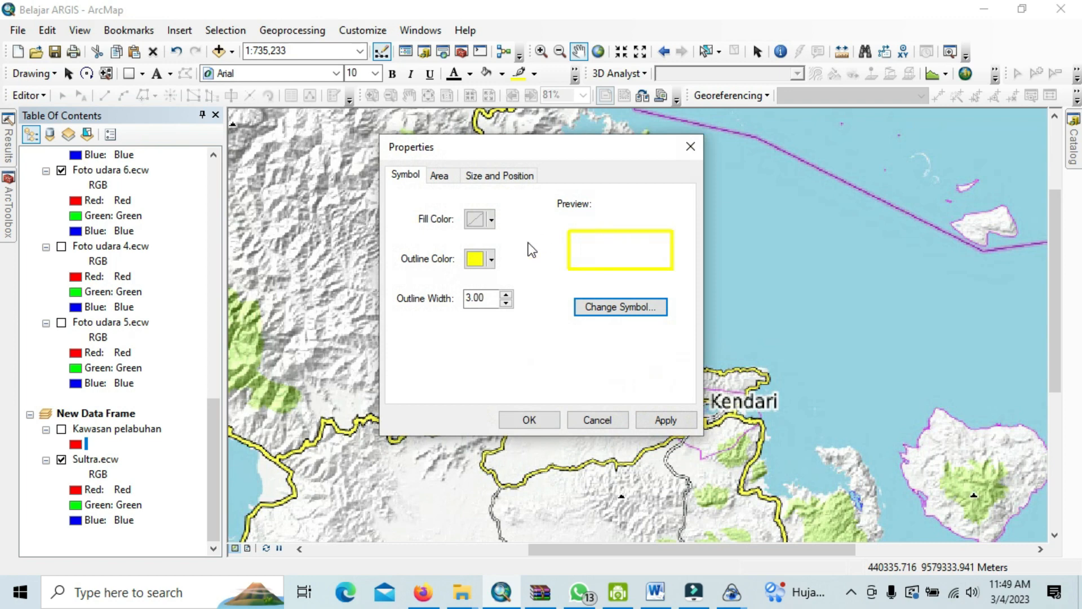
pyautogui.click(487, 260)
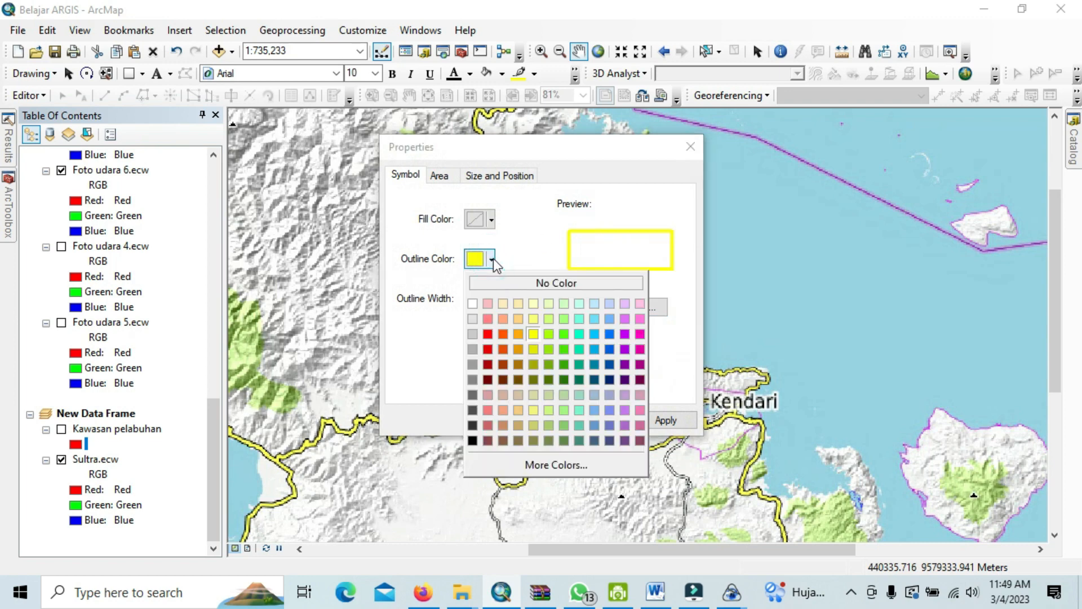
pyautogui.click(489, 351)
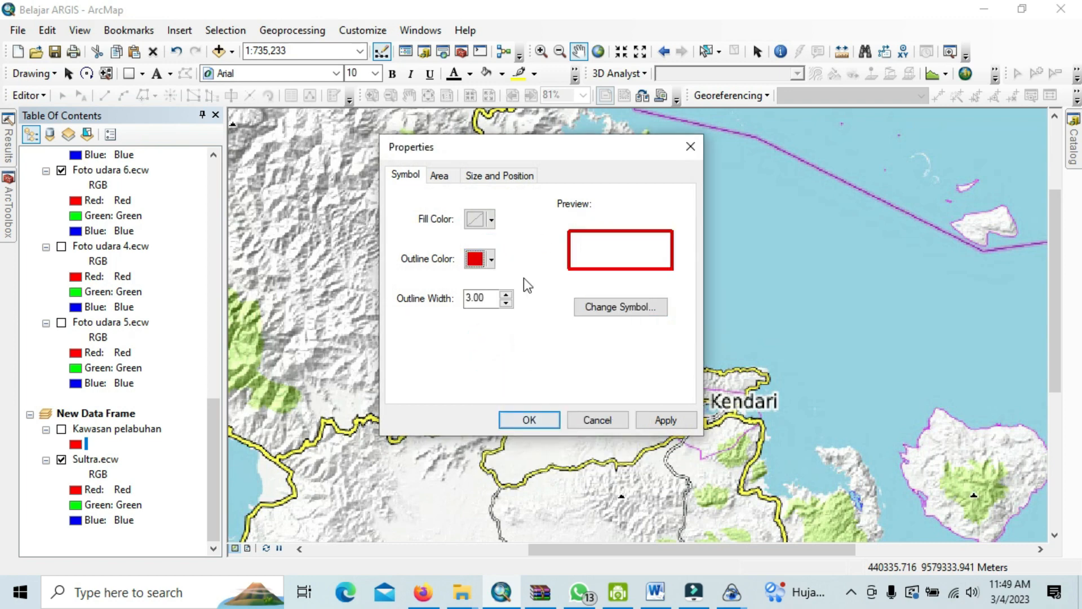
pyautogui.click(527, 421)
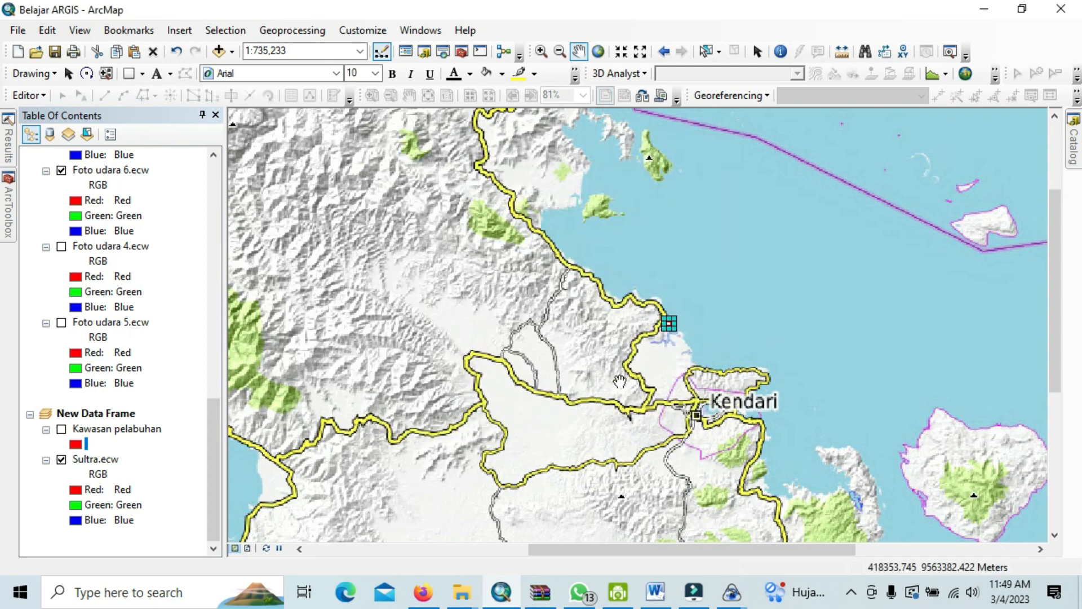
pyautogui.click(248, 548)
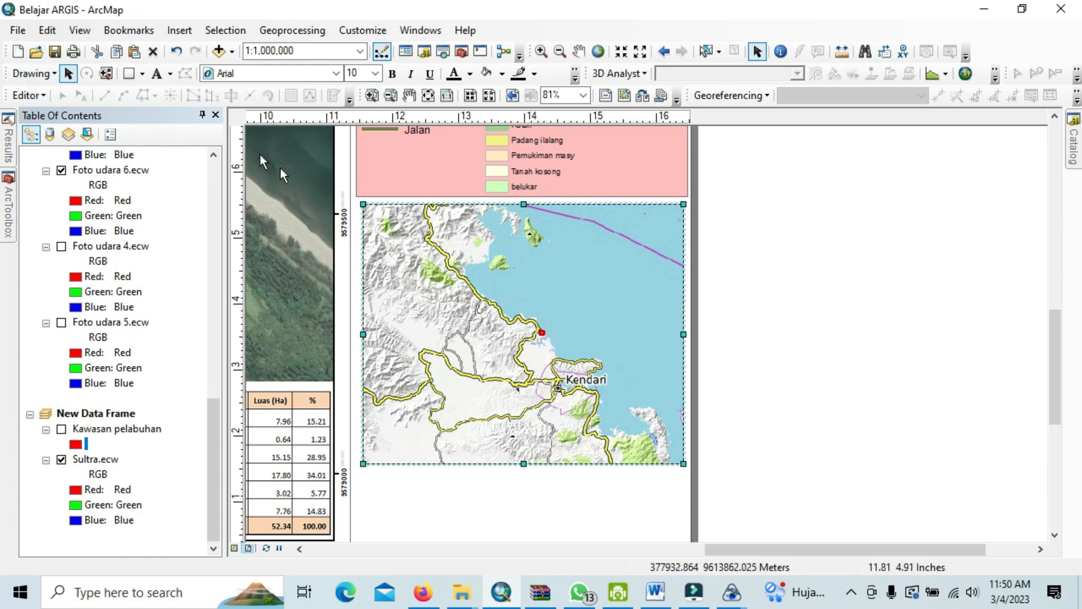
# Step: Draw a rectangle about 0.47 by 0.23 in near the lower-left corner of the inset map in the layout
pyautogui.click(140, 74)
pyautogui.click(143, 74)
pyautogui.click(169, 74)
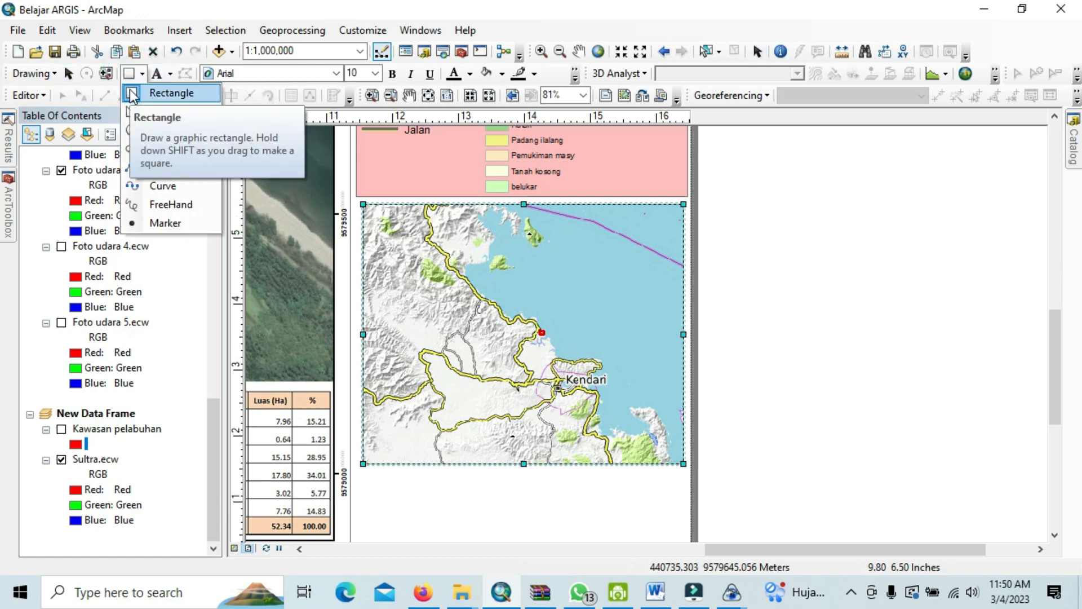
pyautogui.click(133, 94)
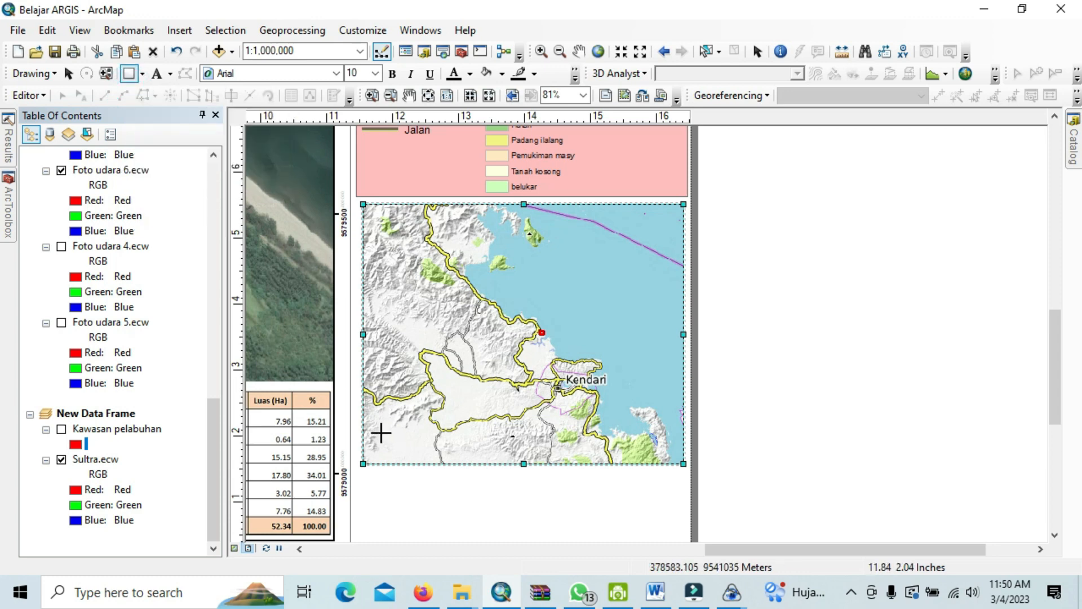
pyautogui.moveTo(382, 433); pyautogui.dragTo(412, 444)
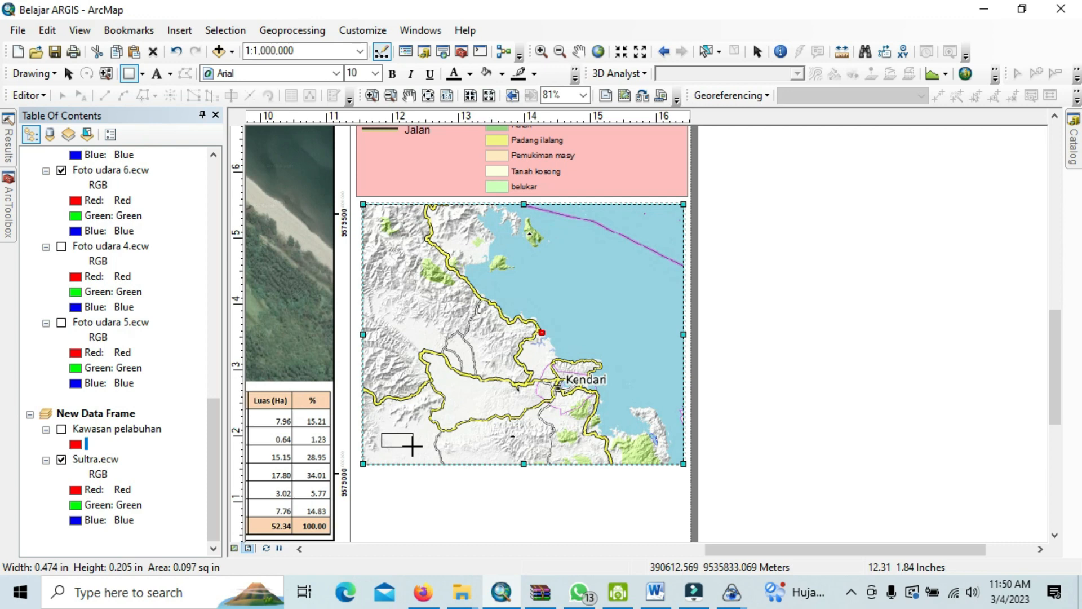
pyautogui.moveTo(412, 445); pyautogui.dragTo(414, 450)
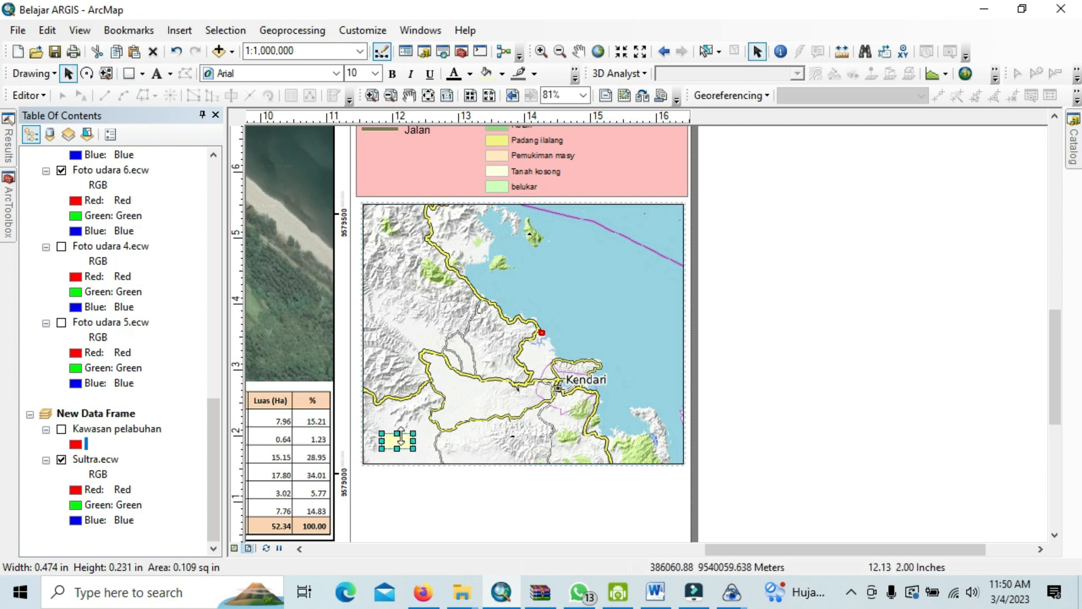
# Step: Give the small rectangle in the inset map no fill and a red outline with a width of 3
pyautogui.rightClick(408, 438)
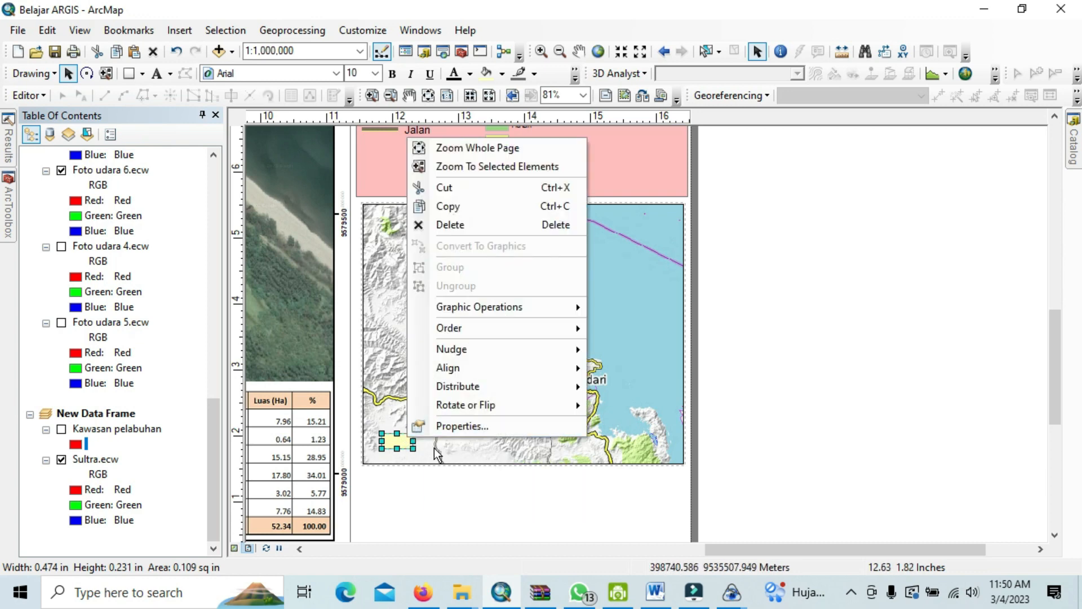
pyautogui.click(445, 425)
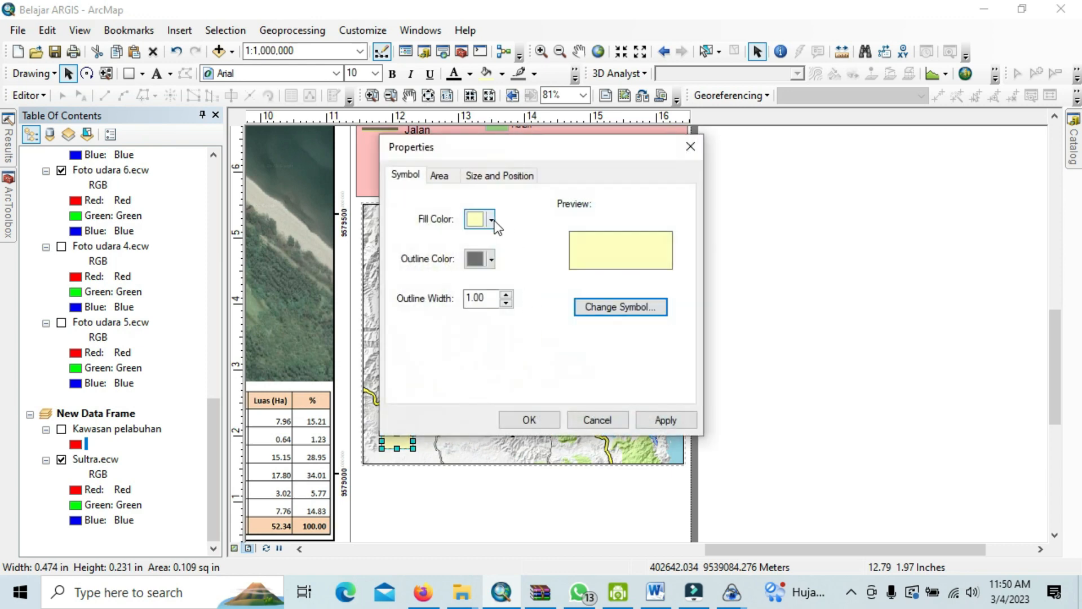
pyautogui.click(492, 220)
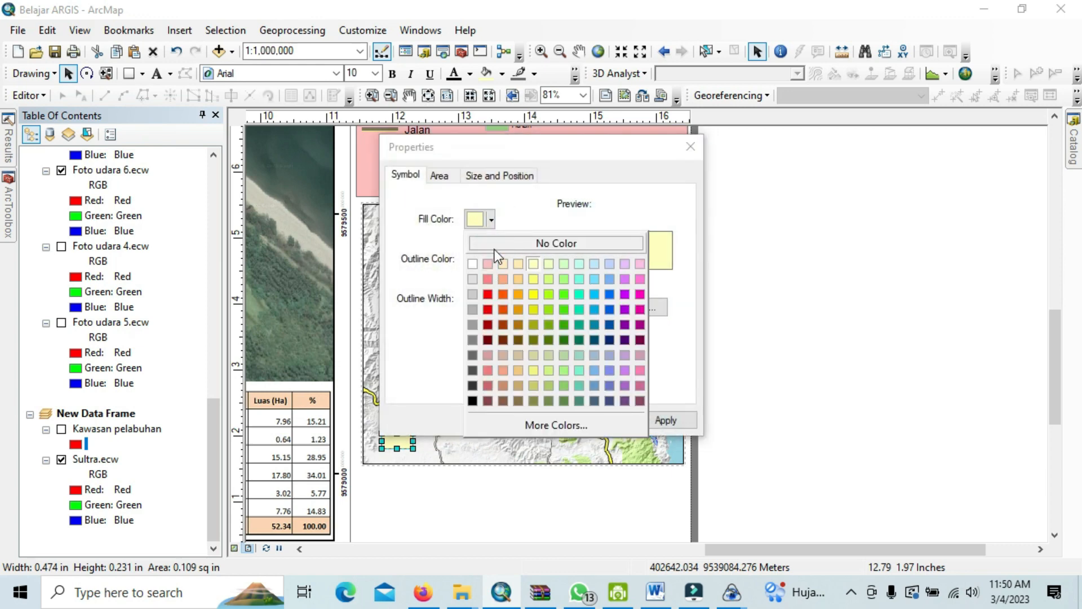
pyautogui.click(495, 244)
pyautogui.click(492, 258)
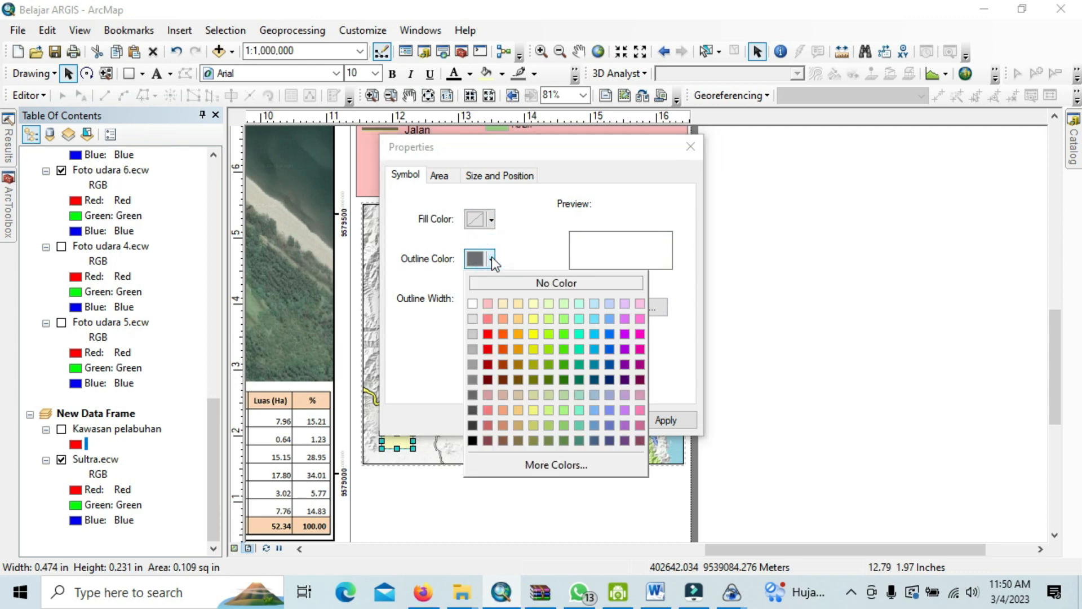
pyautogui.click(489, 334)
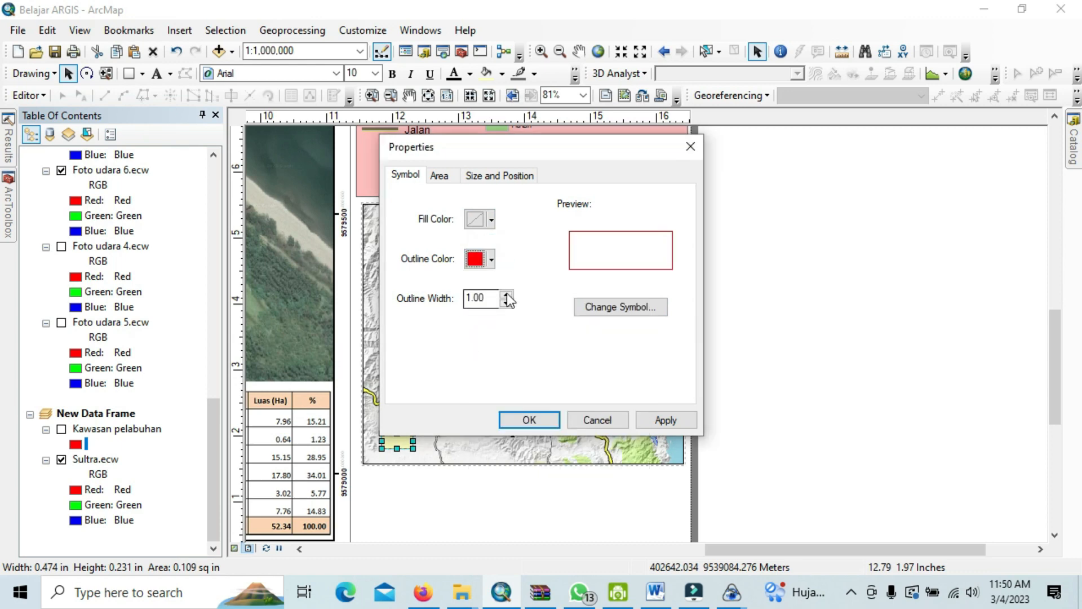
pyautogui.click(506, 295)
pyautogui.click(507, 295)
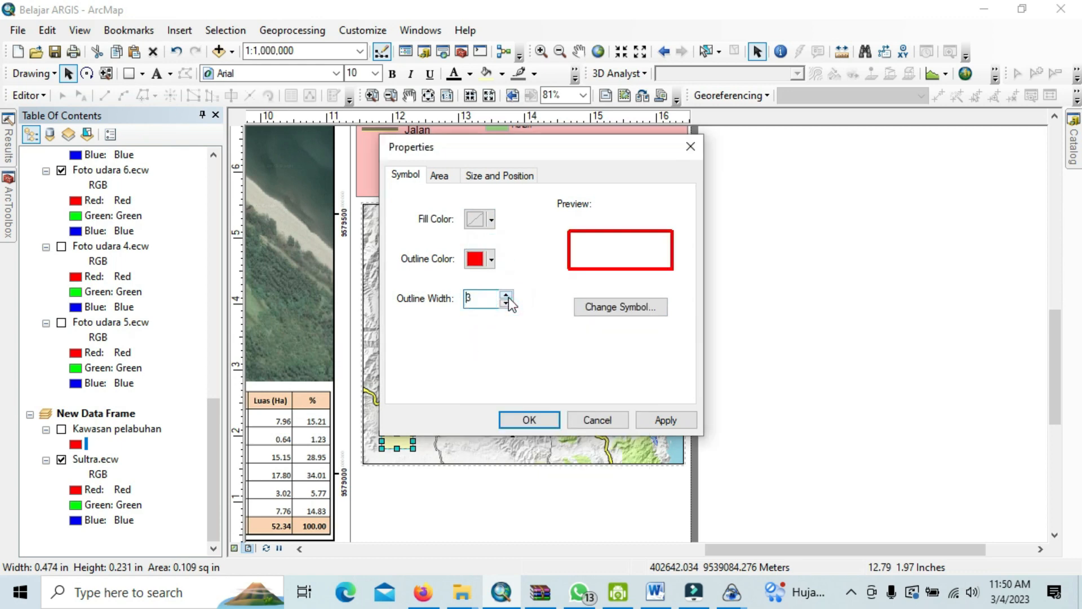
pyautogui.click(528, 420)
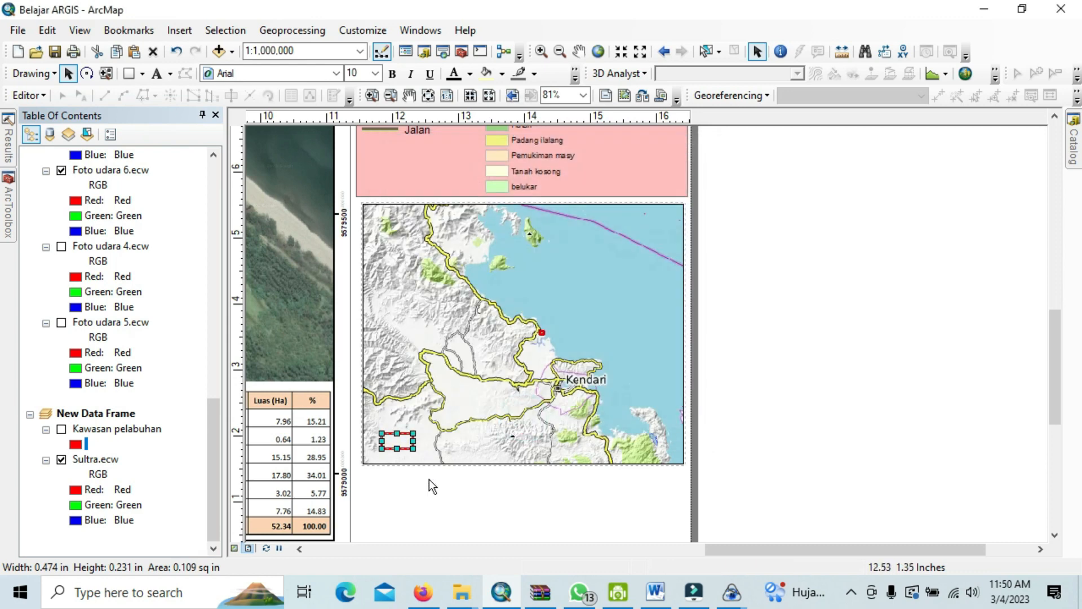
pyautogui.click(437, 481)
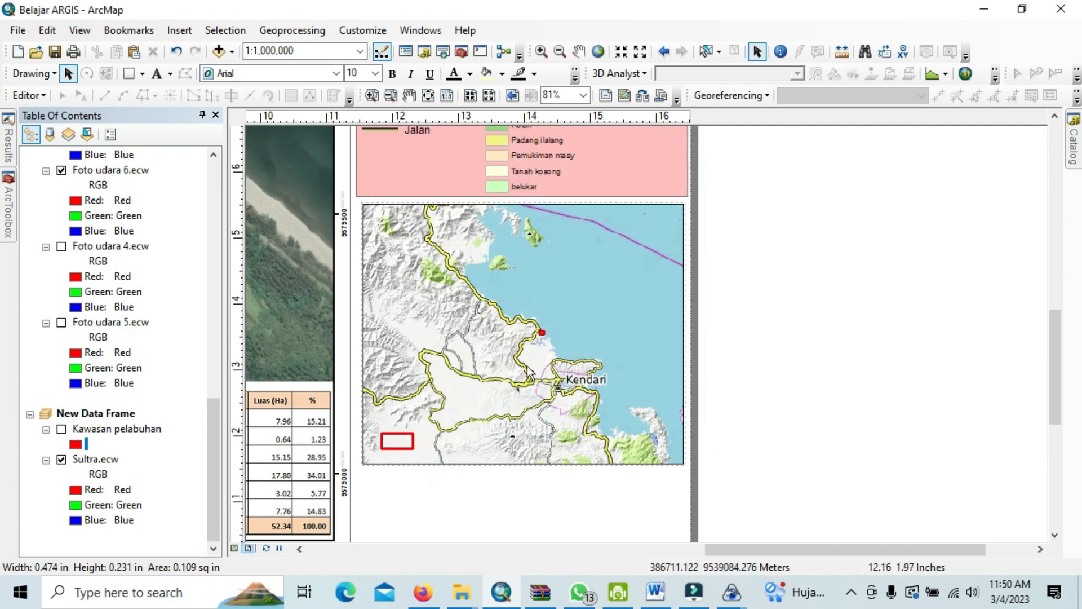
# Step: Add the text "Lokasi Yand dipetakan" beside the red key rectangle in the inset map
pyautogui.click(390, 439)
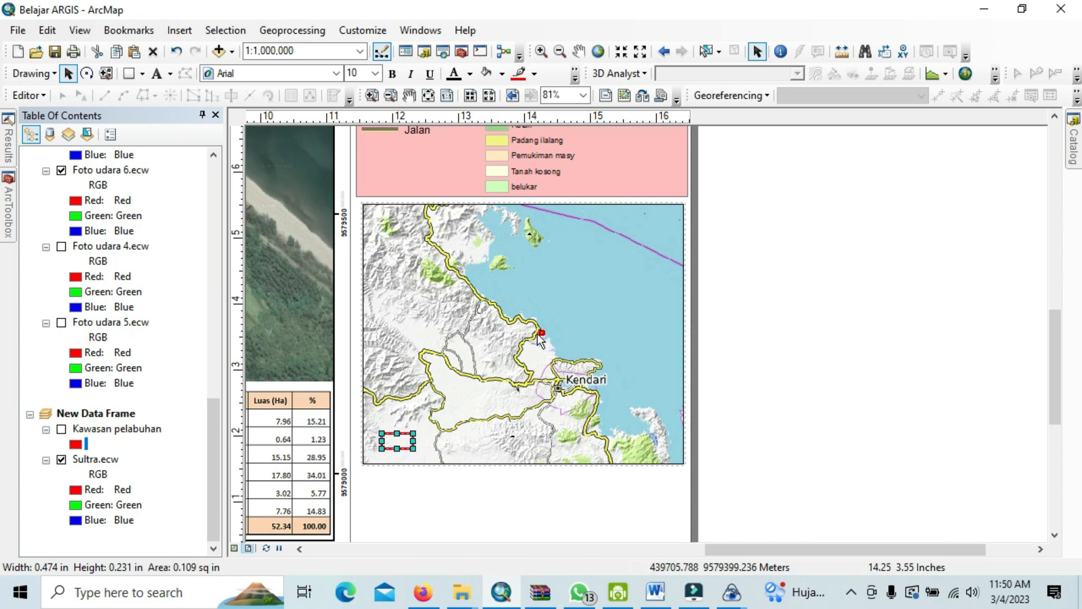
pyautogui.click(156, 73)
pyautogui.click(170, 74)
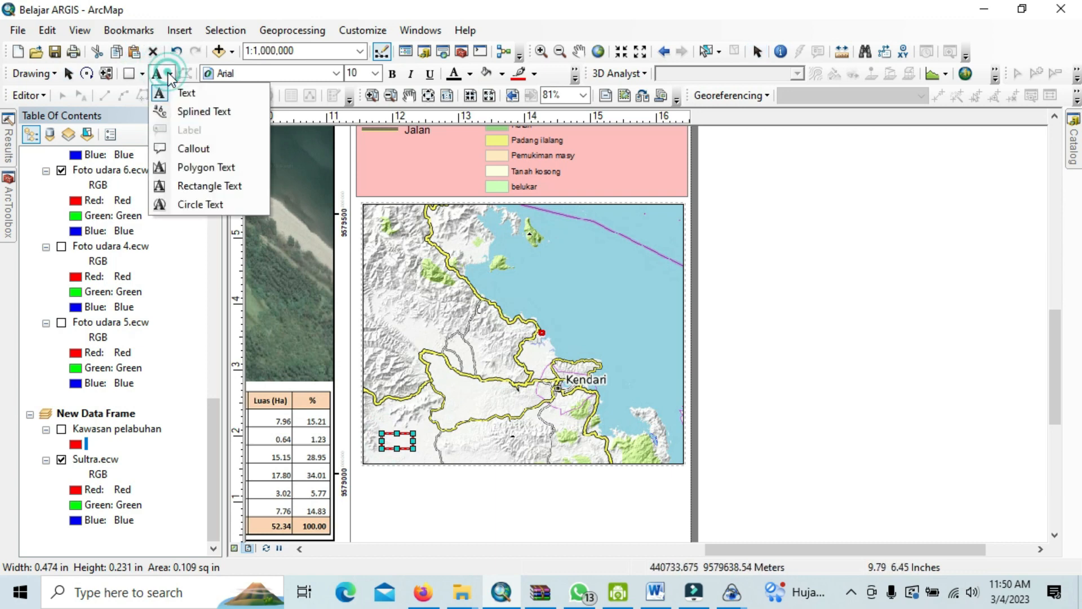
pyautogui.click(167, 94)
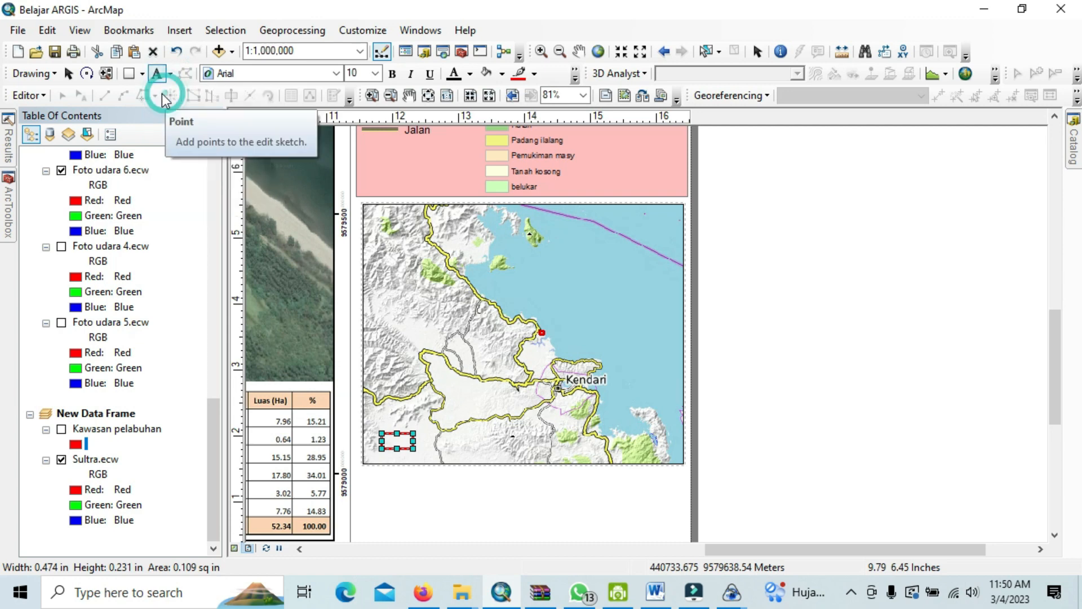
pyautogui.click(436, 433)
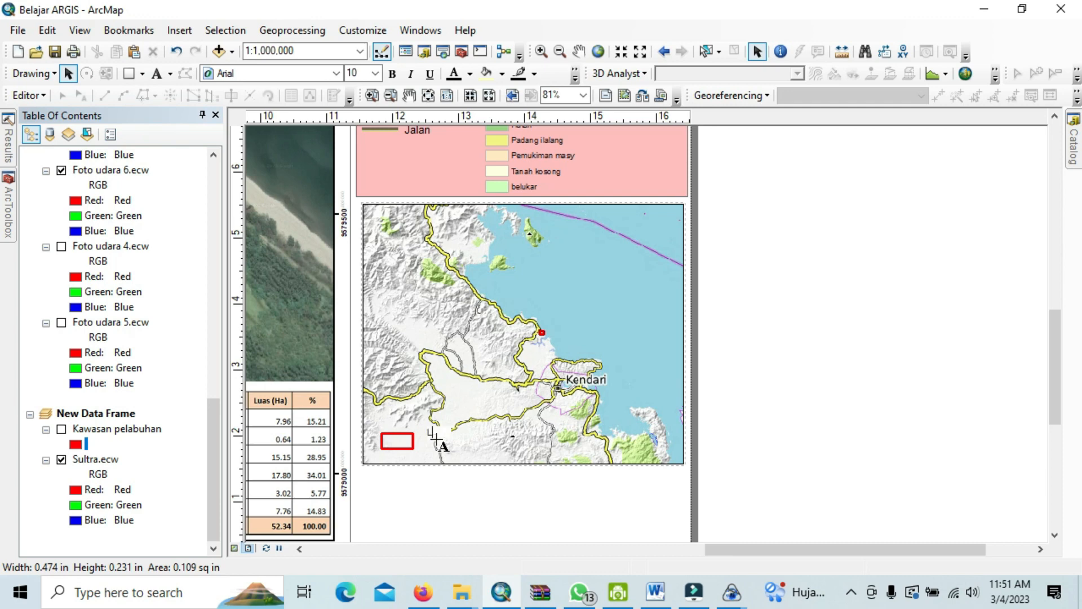
pyautogui.write('Lokasi')
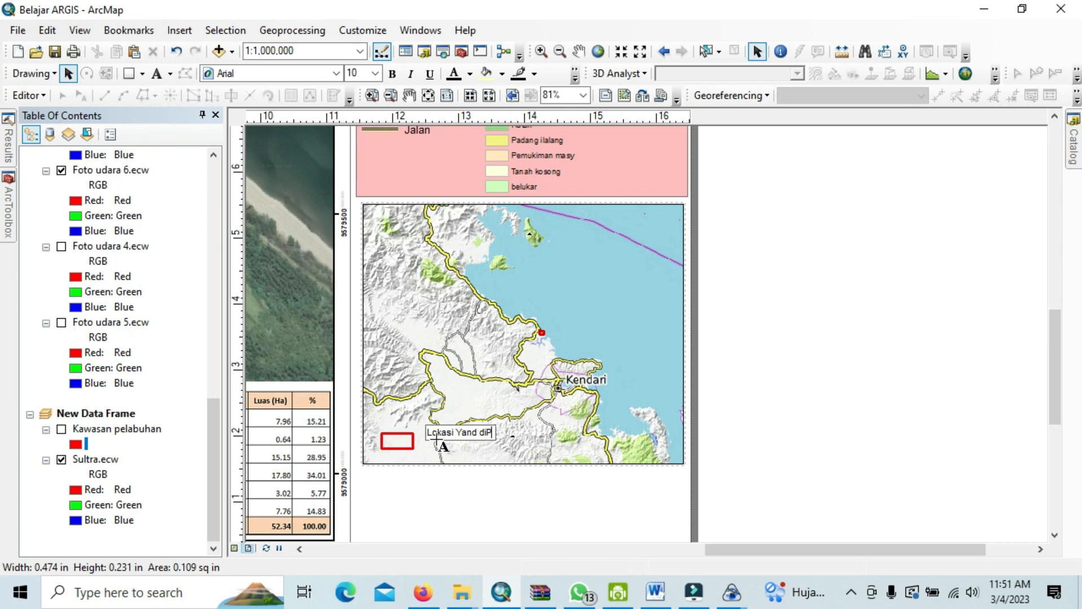
pyautogui.write('Yand dipetakan')
pyautogui.click(777, 437)
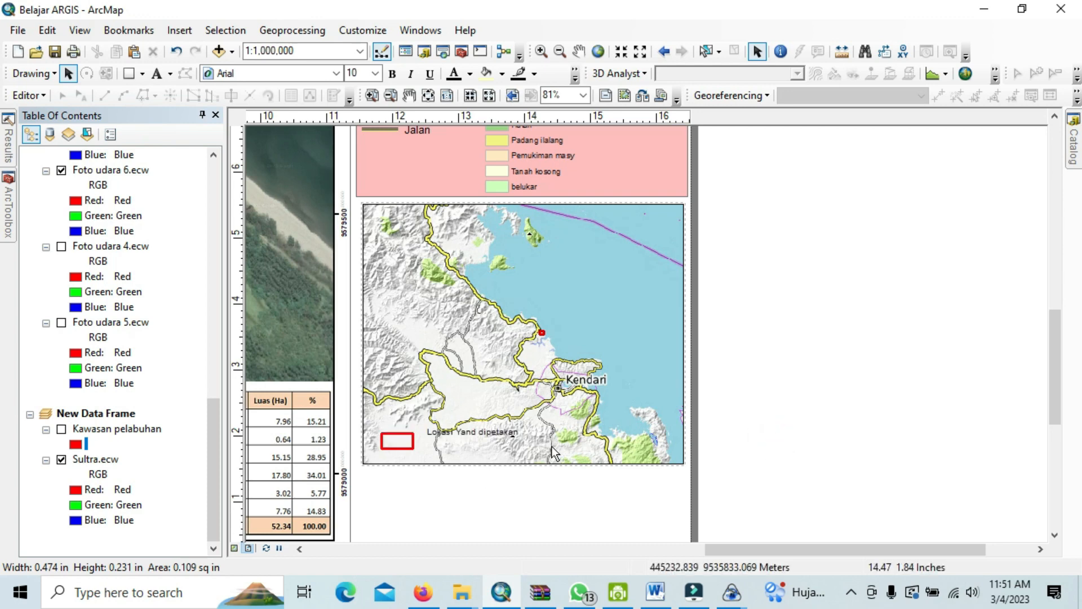
# Step: Correct the key label to "Lokasi yang dipetakan" and move it level with the red rectangle
pyautogui.click(464, 434)
pyautogui.doubleClick(464, 435)
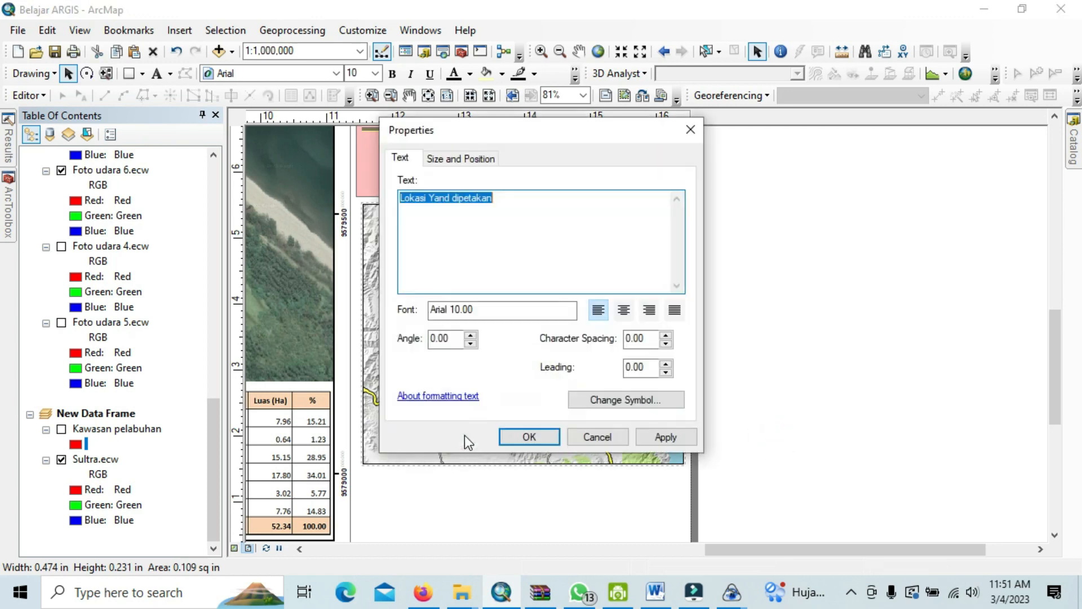
pyautogui.click(433, 198)
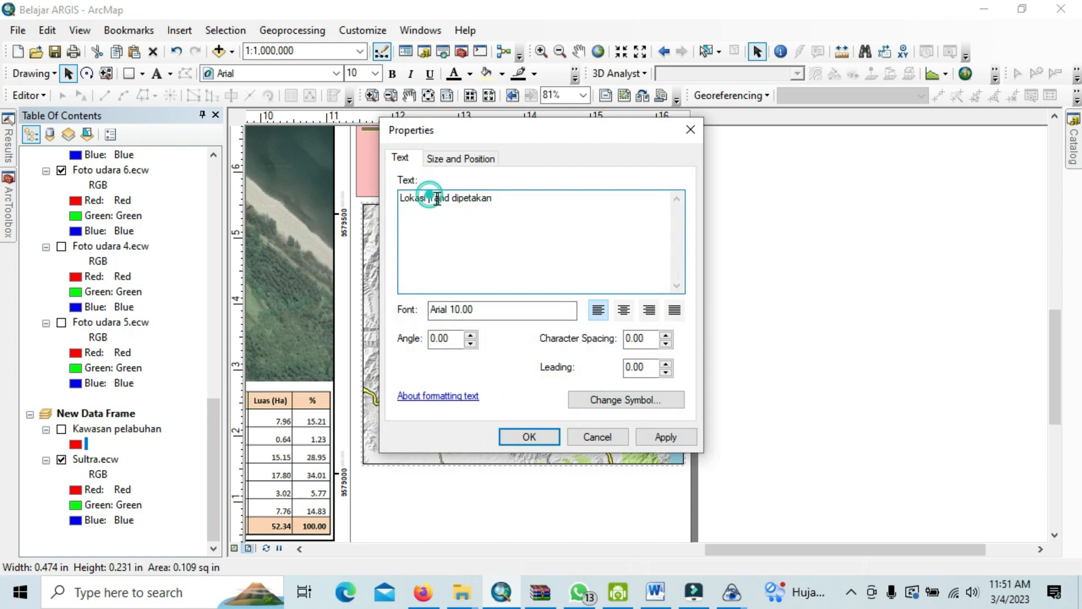
pyautogui.write('yang')
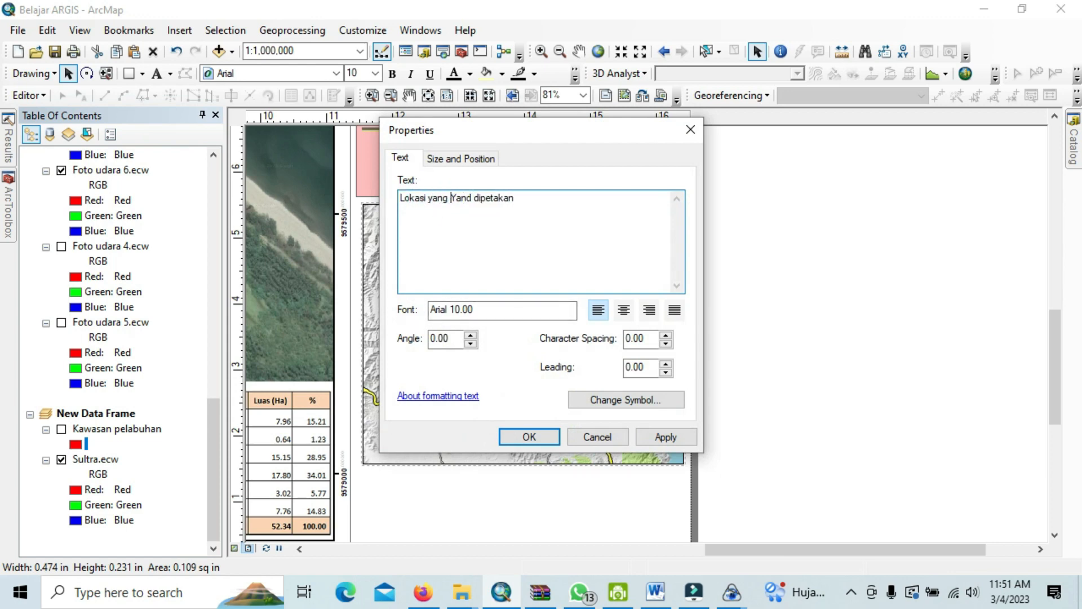
pyautogui.press('Delete')
pyautogui.press('Delete')
pyautogui.press('Delete')
pyautogui.press('Delete')
pyautogui.press('Delete')
pyautogui.press('Delete')
pyautogui.click(539, 435)
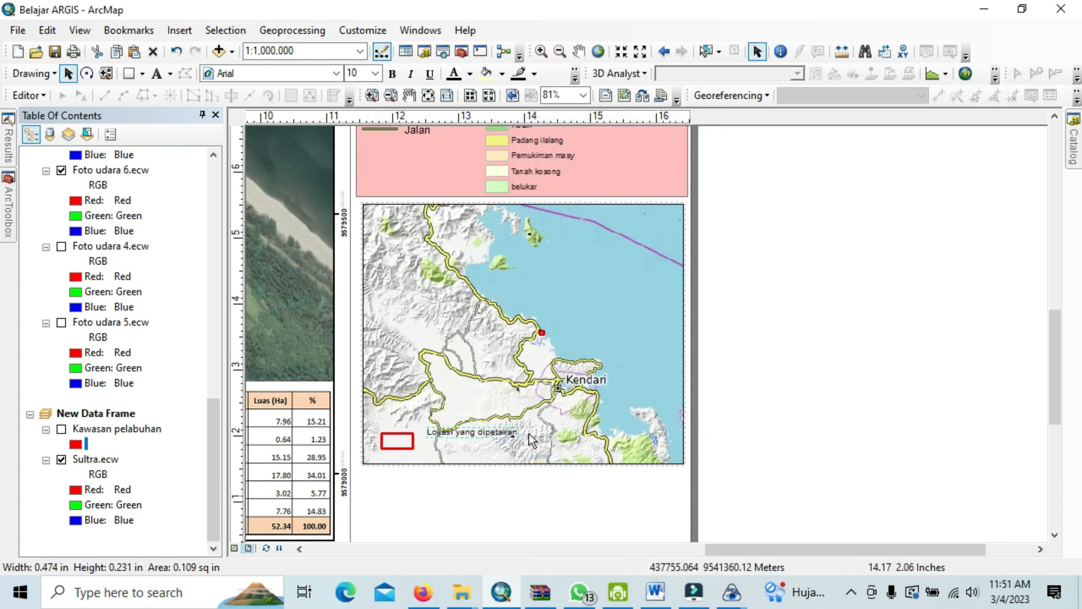
pyautogui.moveTo(492, 434); pyautogui.dragTo(482, 441)
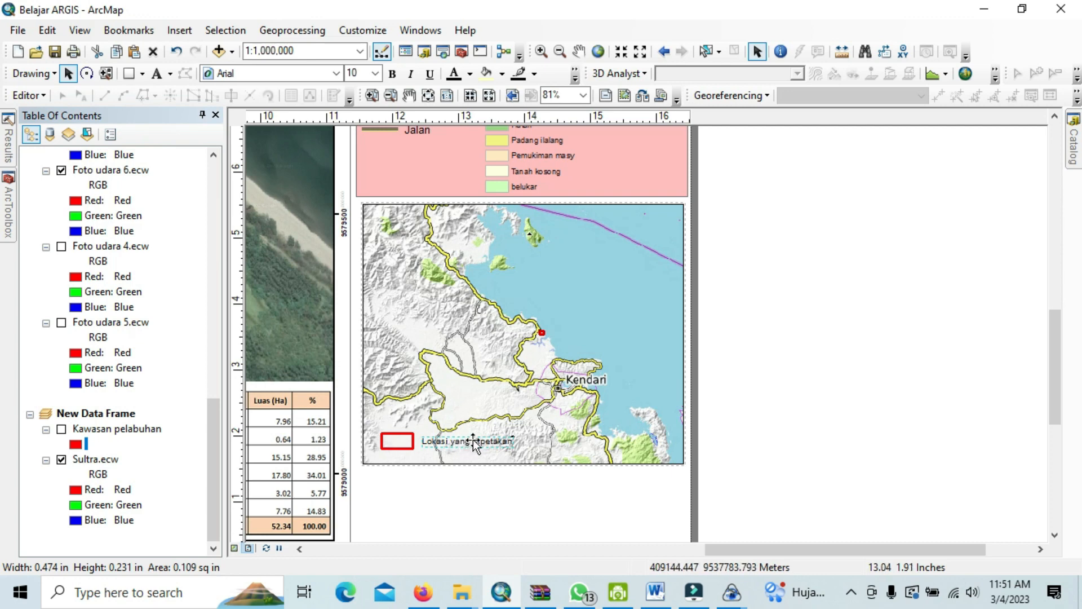
# Step: Give the "Lokasi yang dipetakan" label a halo mask and set its font size to 12
pyautogui.rightClick(478, 444)
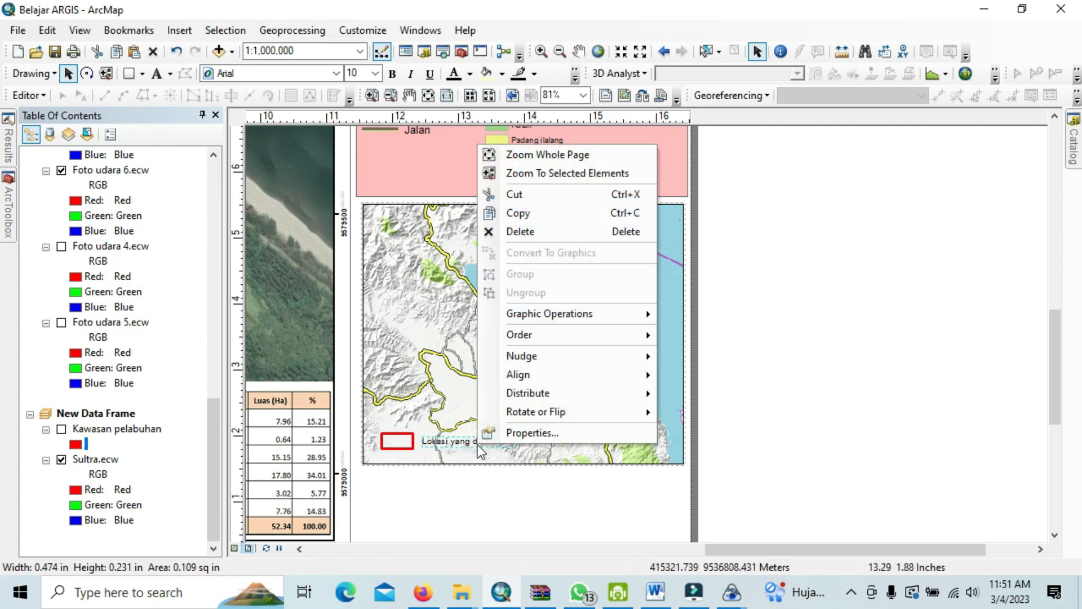
pyautogui.click(497, 433)
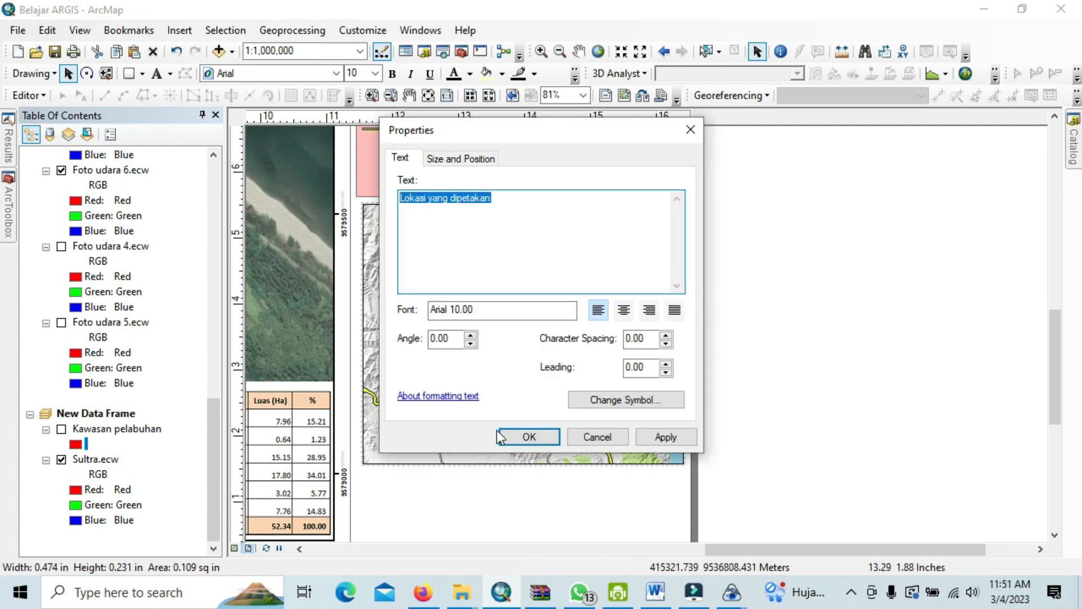
pyautogui.click(636, 401)
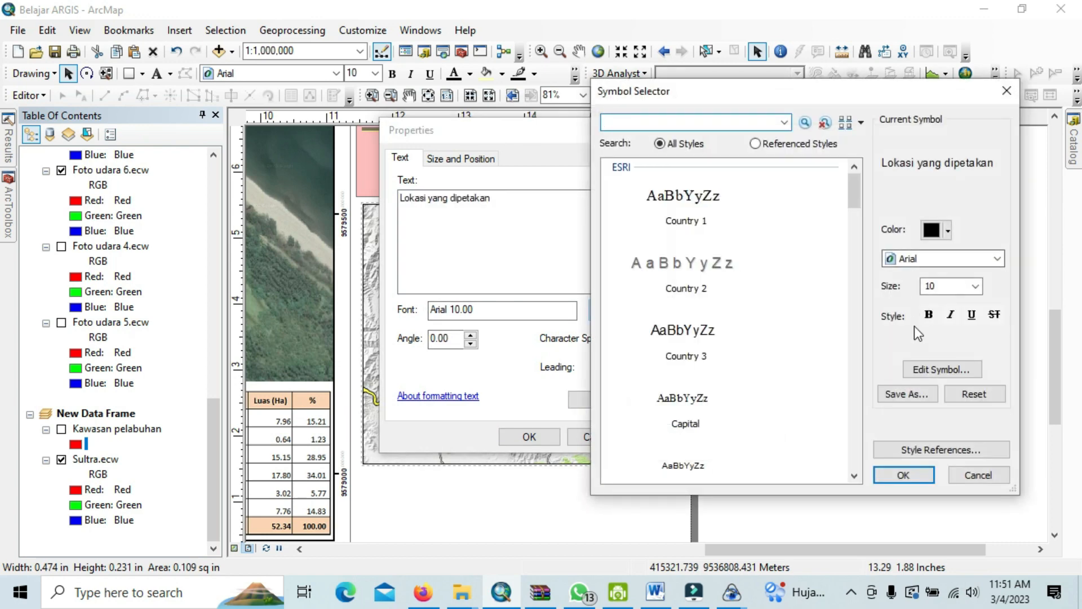
pyautogui.click(928, 371)
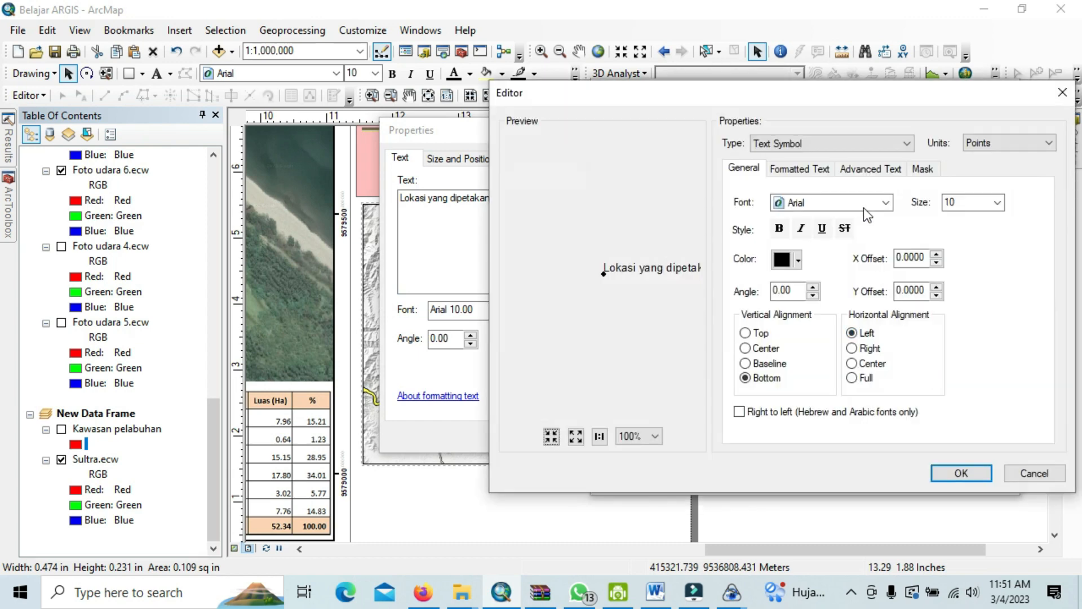
pyautogui.click(923, 169)
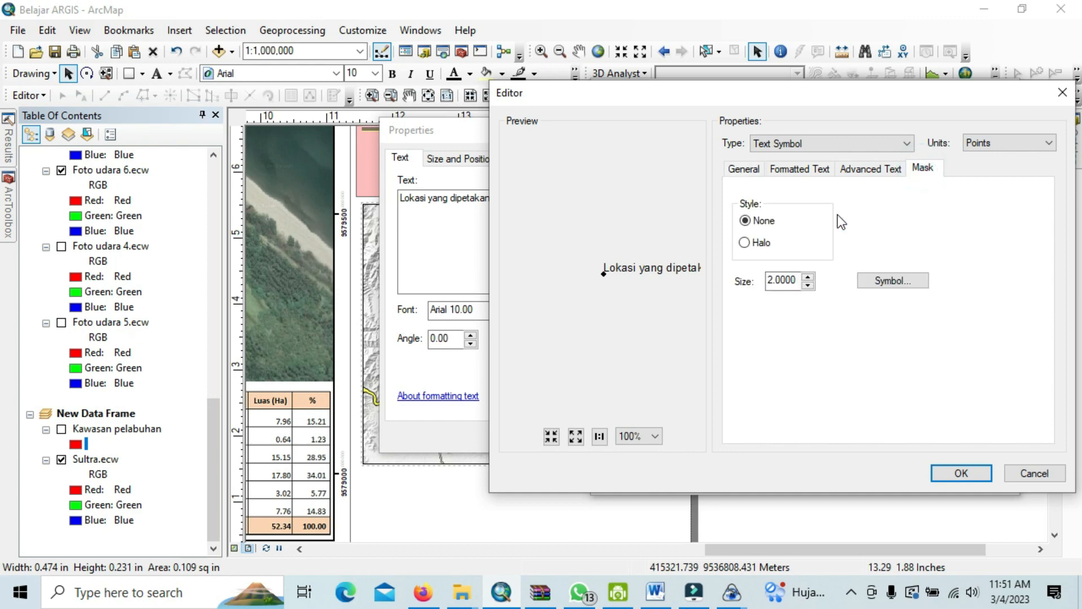
pyautogui.click(756, 244)
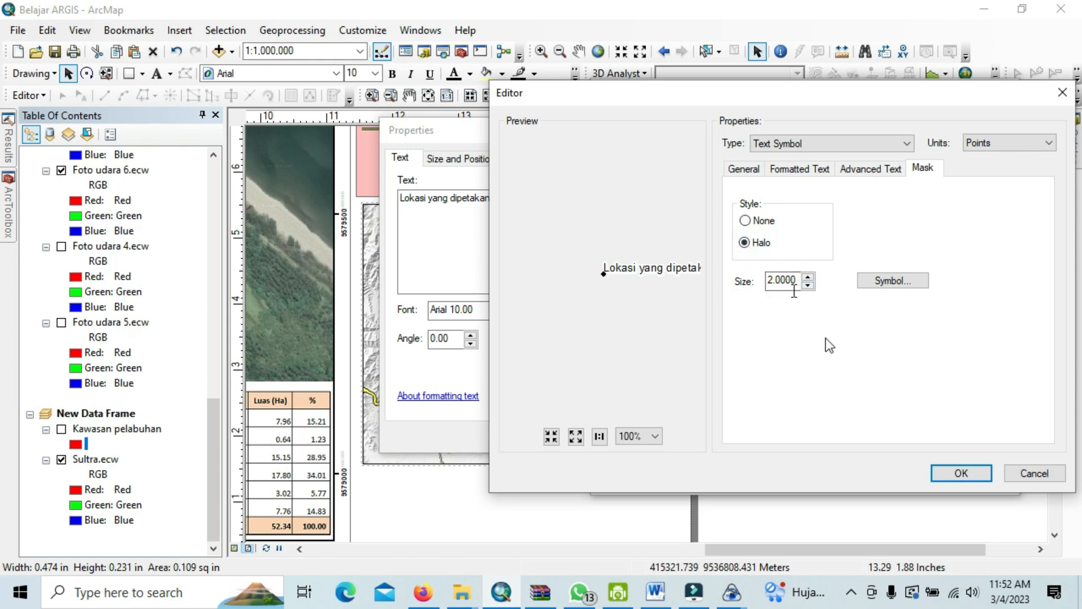
pyautogui.click(949, 475)
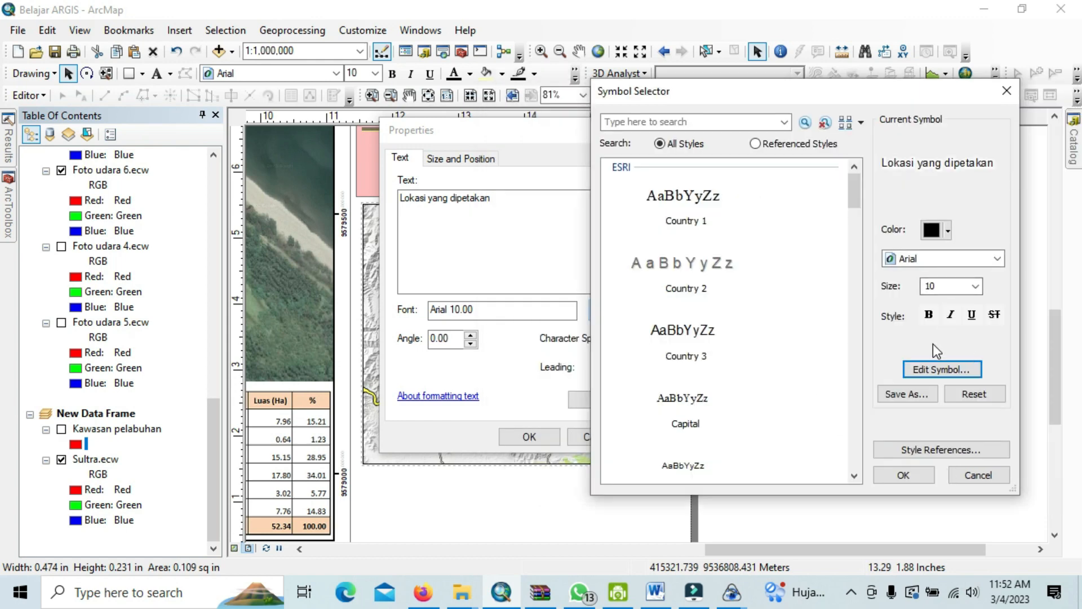
pyautogui.click(976, 287)
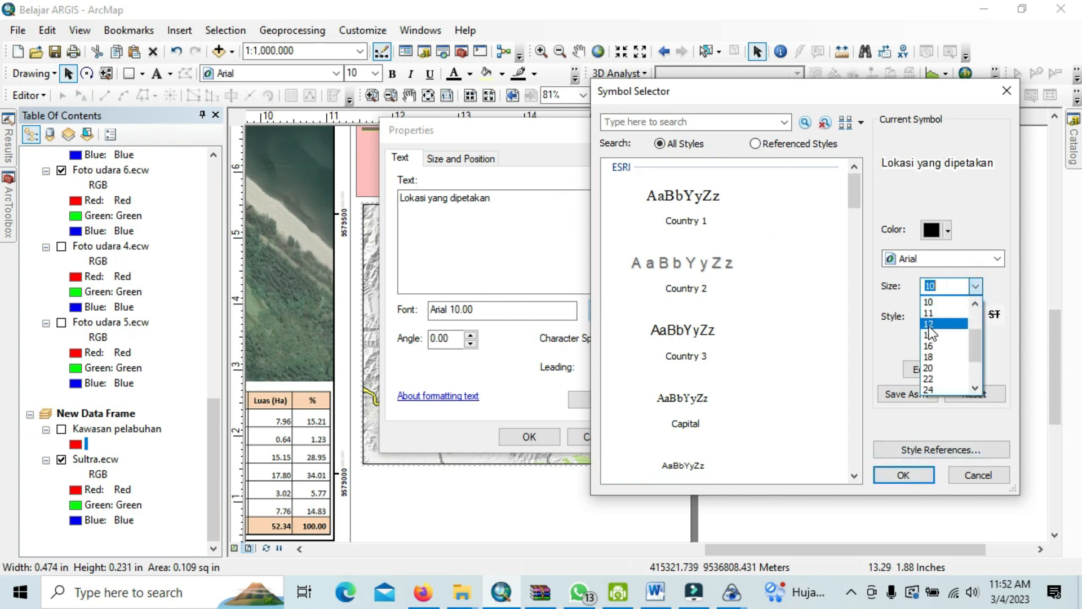
pyautogui.click(929, 328)
pyautogui.click(897, 468)
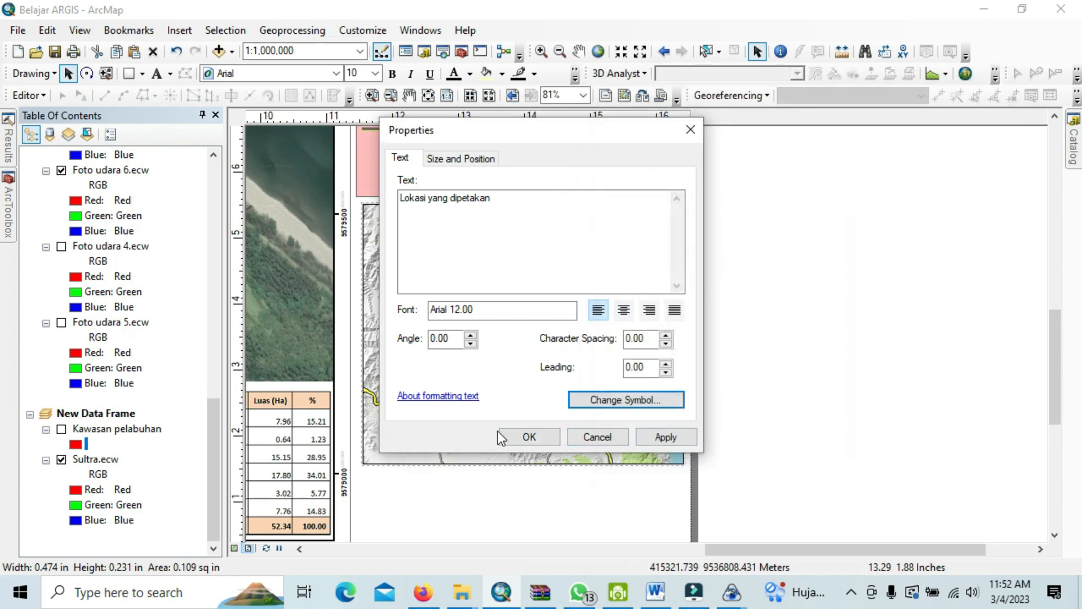
pyautogui.click(516, 436)
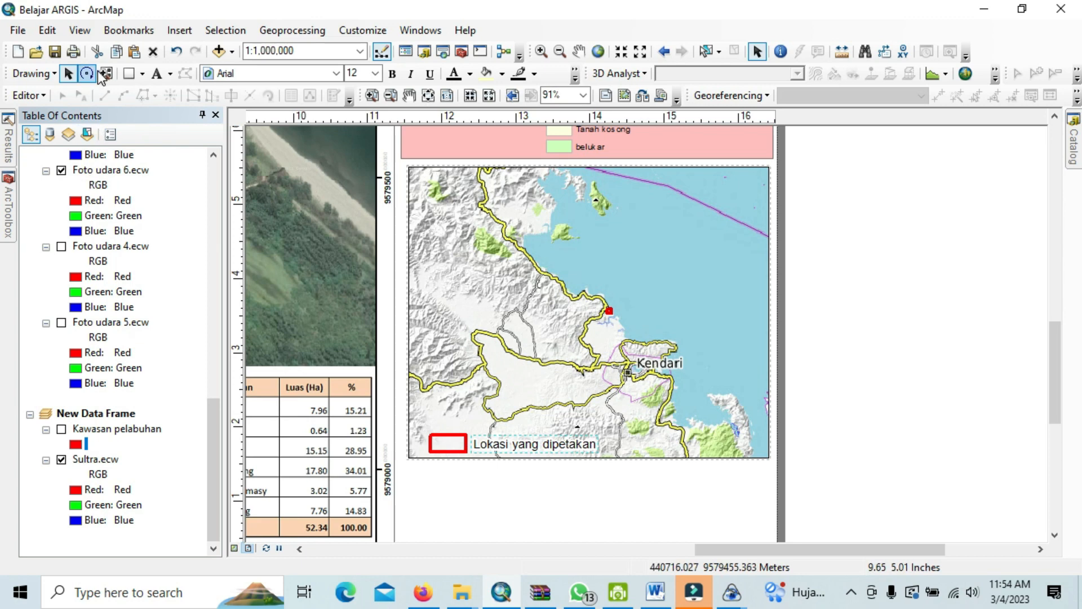
# Step: Lower the inset map frame's upper edge to leave room for a title beneath the legend
pyautogui.click(143, 75)
pyautogui.click(143, 74)
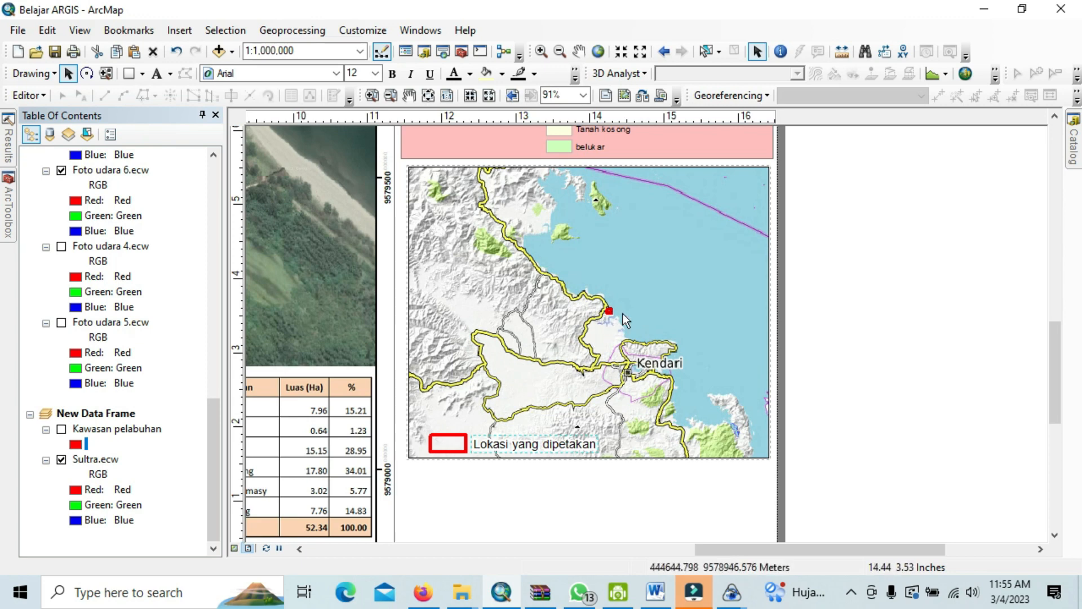
pyautogui.click(593, 199)
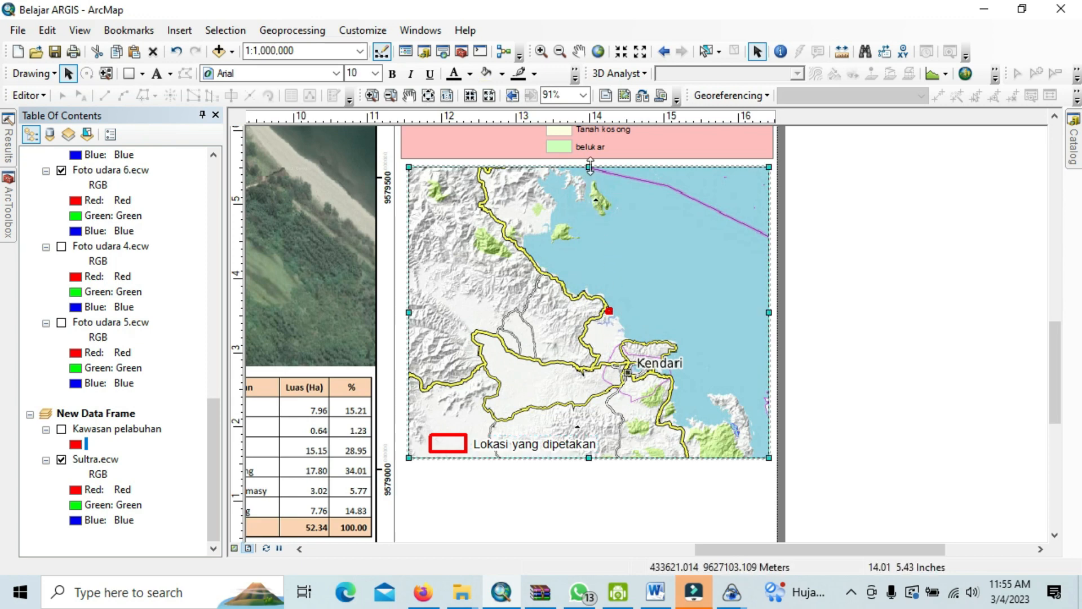
pyautogui.moveTo(589, 168); pyautogui.dragTo(593, 190)
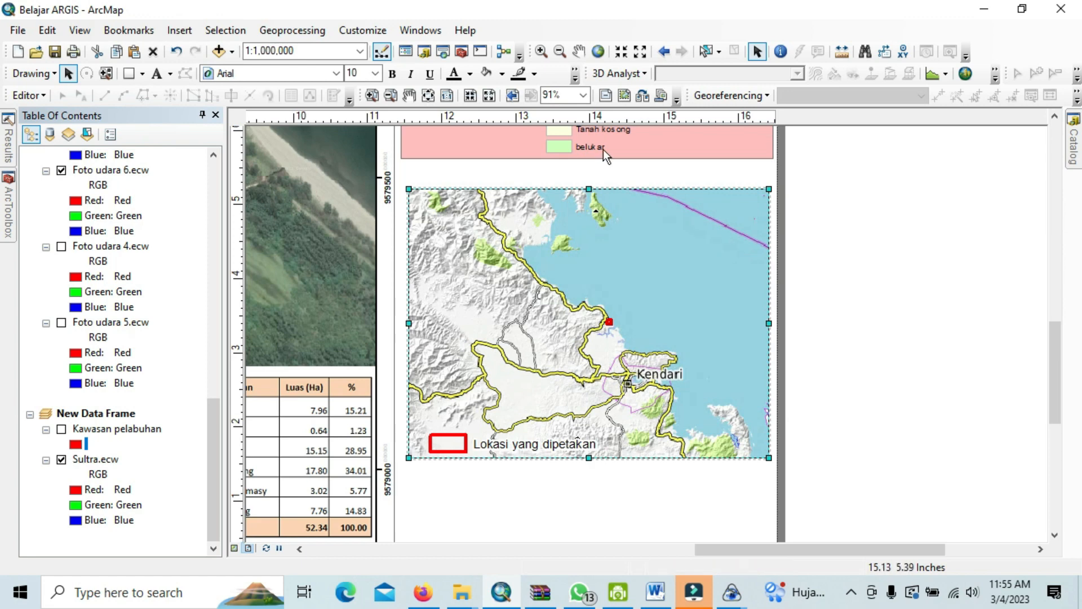
# Step: Add the title text "INSET PETA" in the gap between the legend and the inset map
pyautogui.click(156, 74)
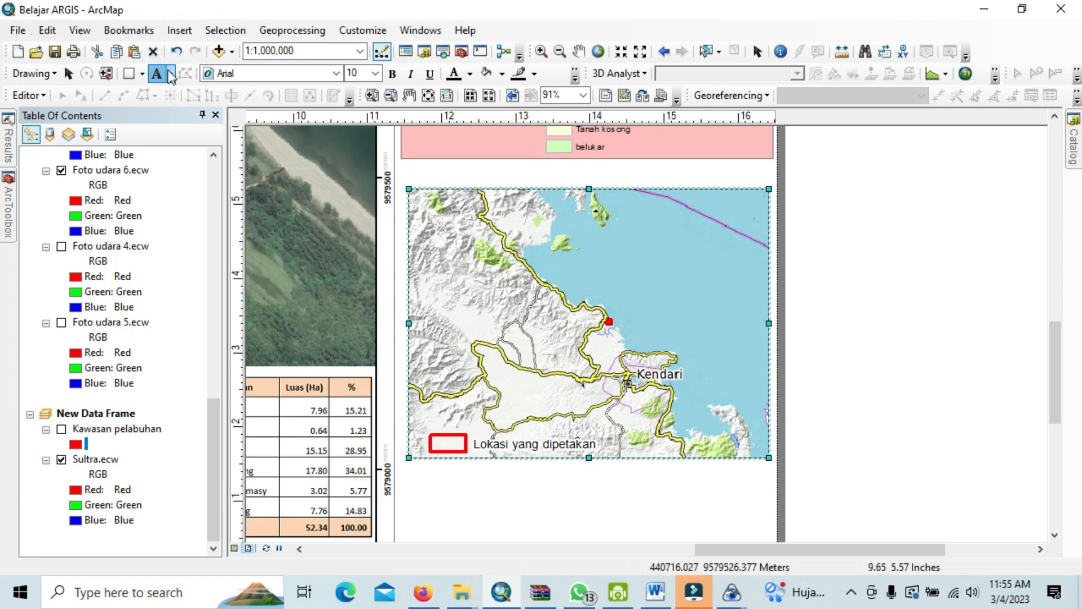
pyautogui.click(169, 74)
pyautogui.click(182, 95)
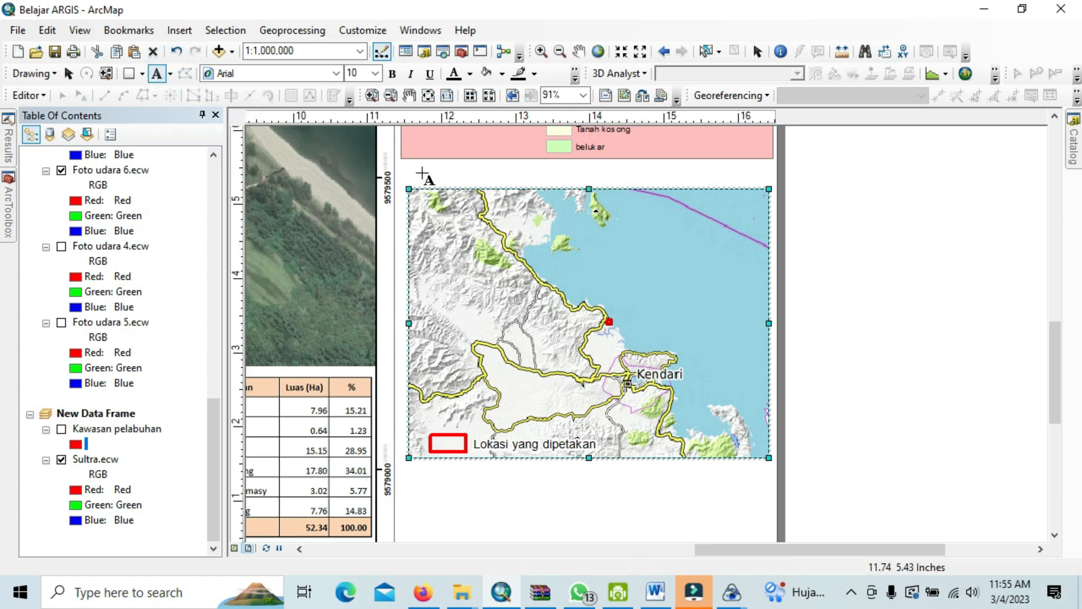
pyautogui.click(419, 174)
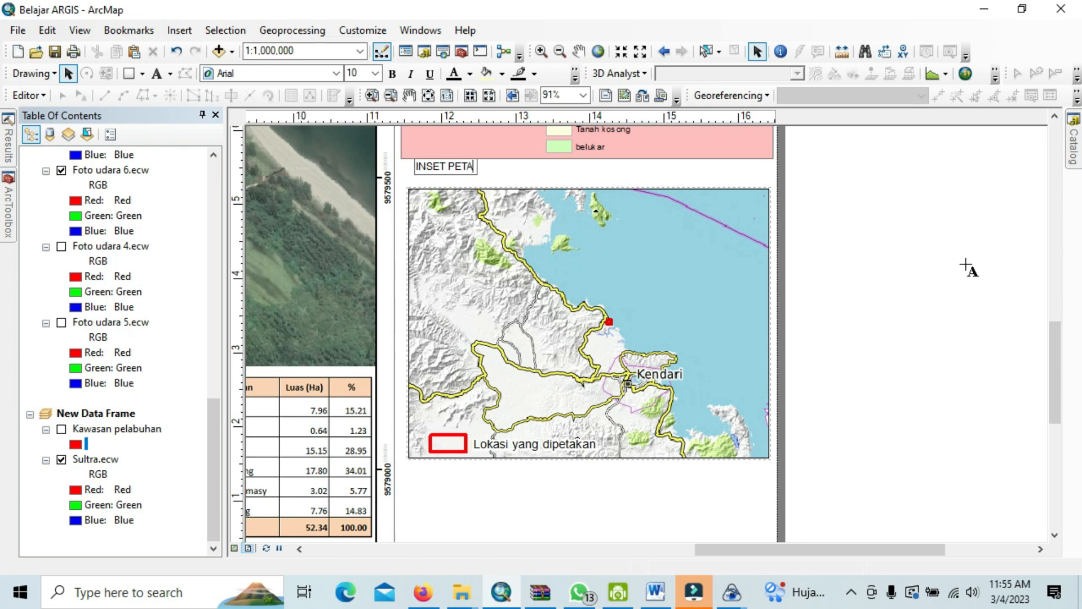
pyautogui.click(930, 227)
# Step: Set the "INSET PETA" title's font size to 16 and place it just above the inset map's upper-left corner
pyautogui.doubleClick(427, 167)
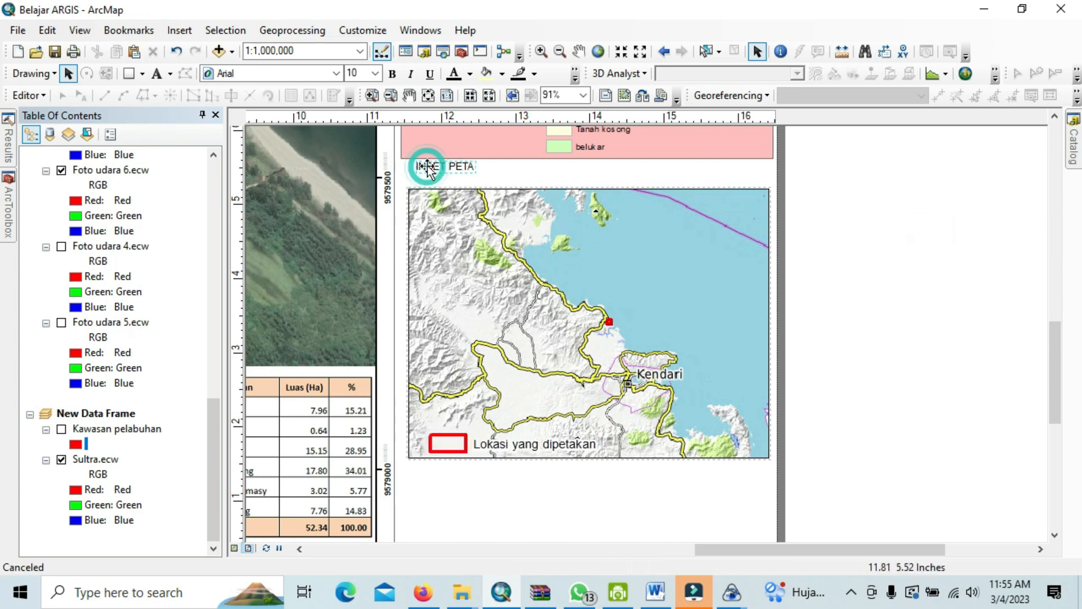
pyautogui.moveTo(422, 168); pyautogui.dragTo(420, 173)
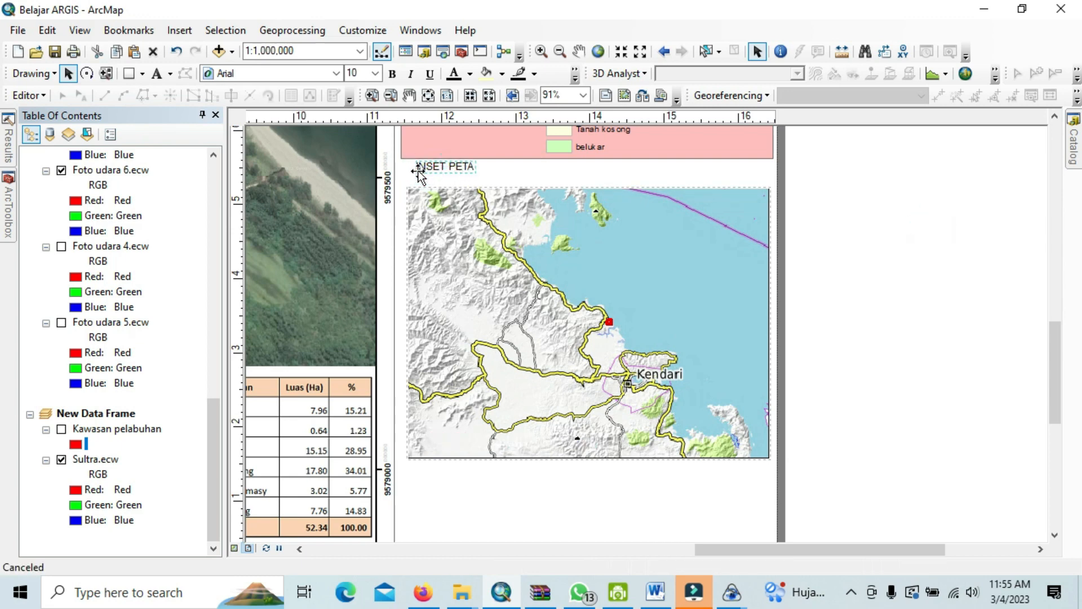
pyautogui.rightClick(420, 172)
pyautogui.click(476, 460)
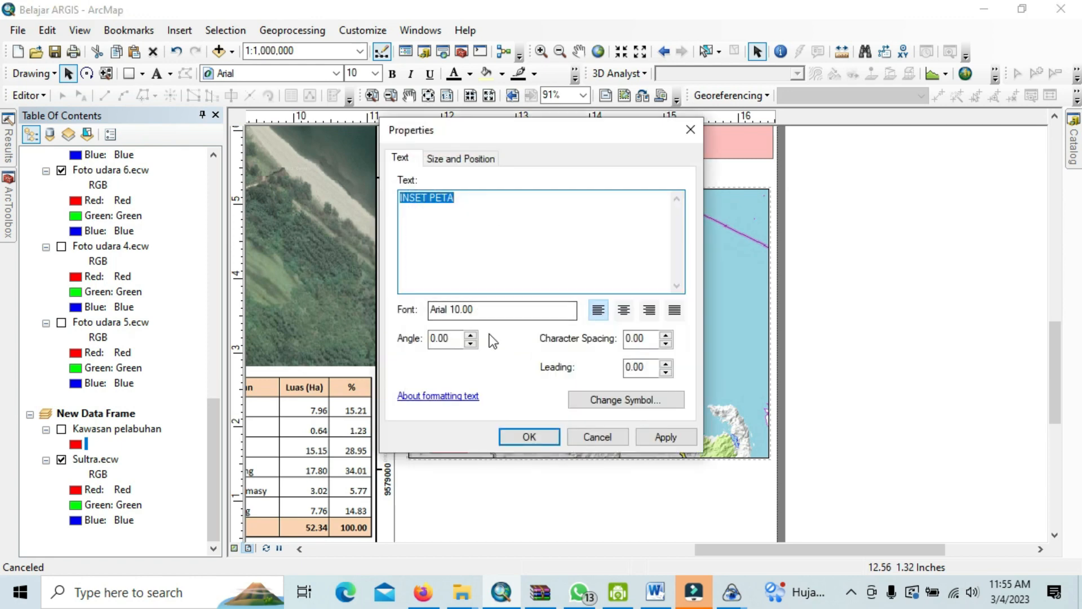
pyautogui.click(603, 401)
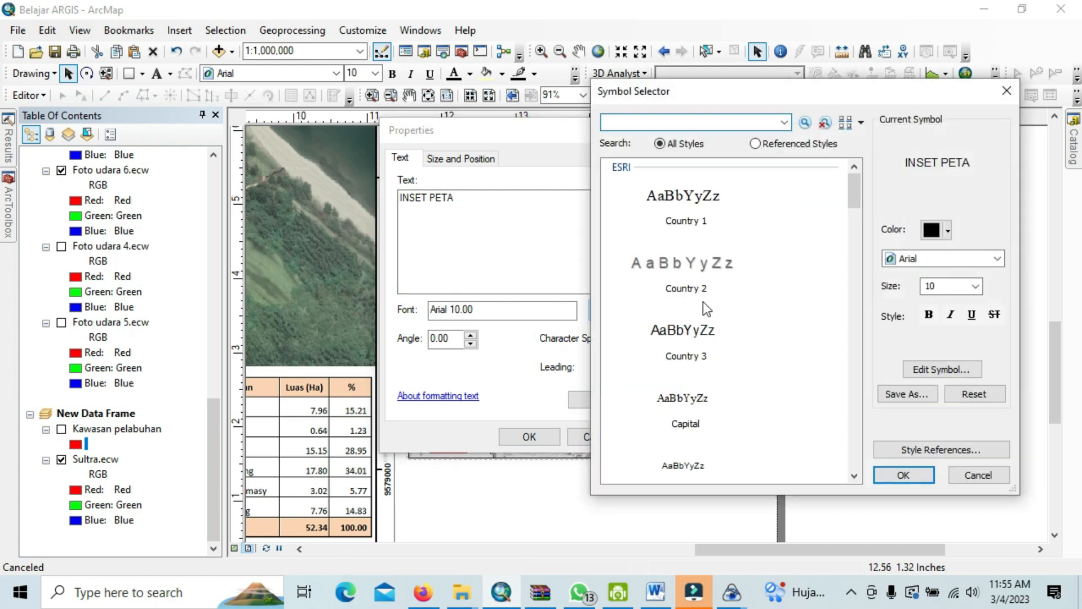
pyautogui.click(977, 286)
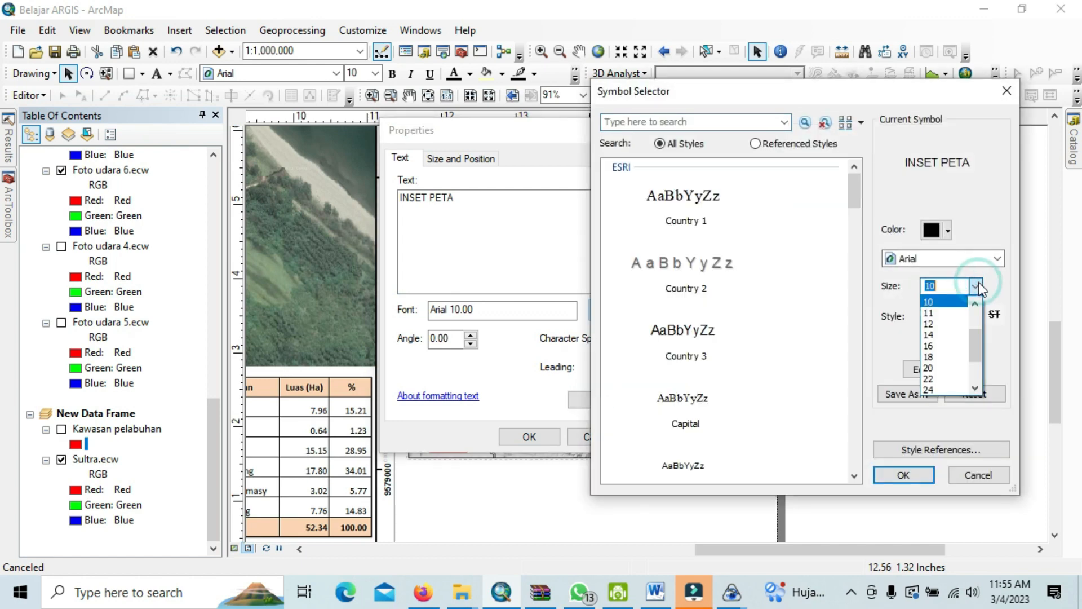
pyautogui.click(947, 346)
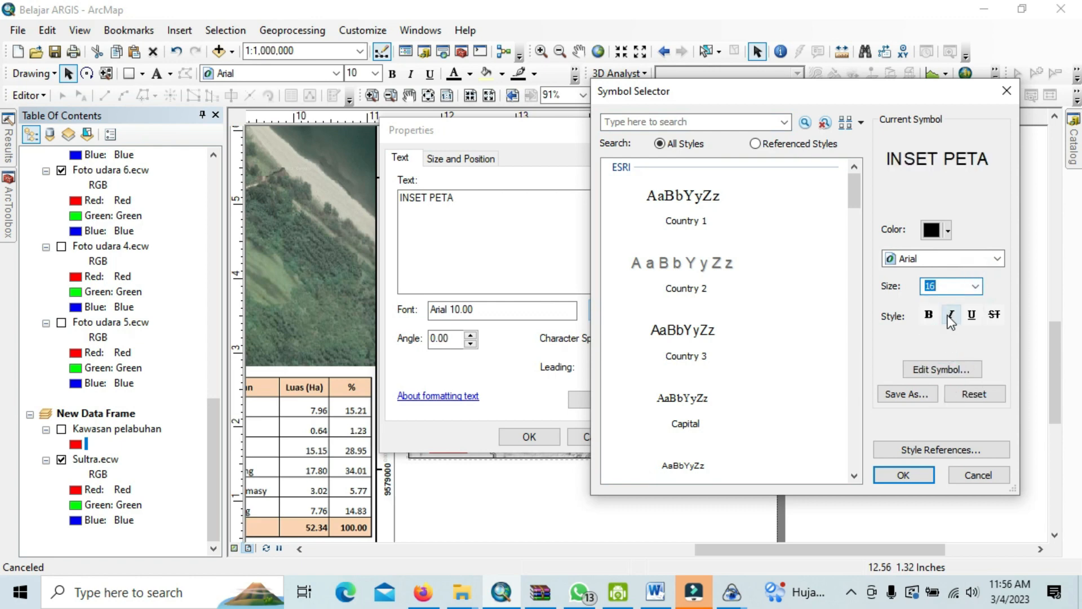
pyautogui.click(882, 473)
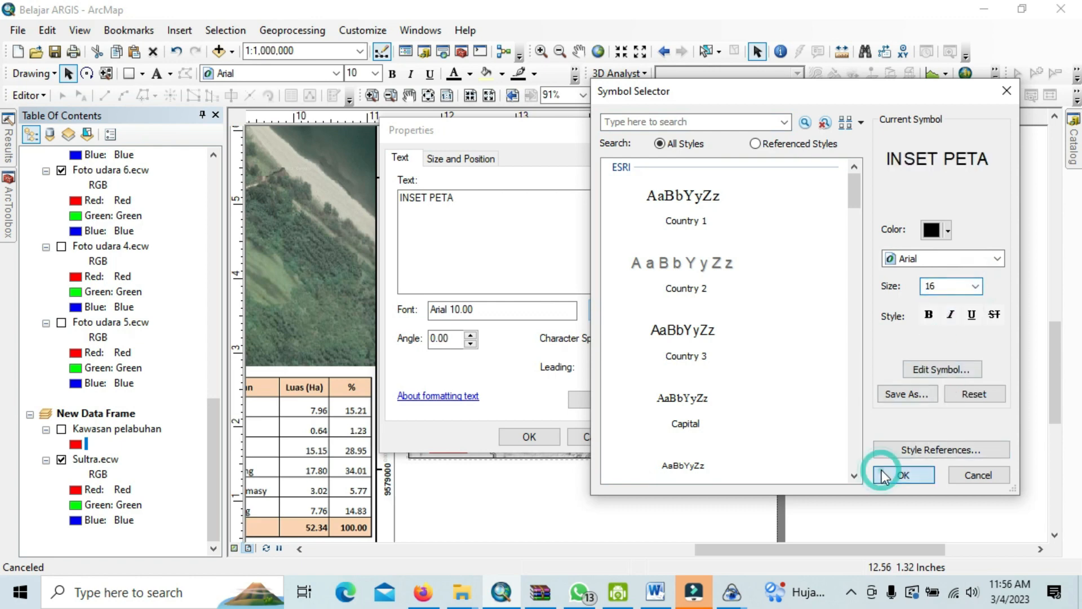
pyautogui.click(513, 435)
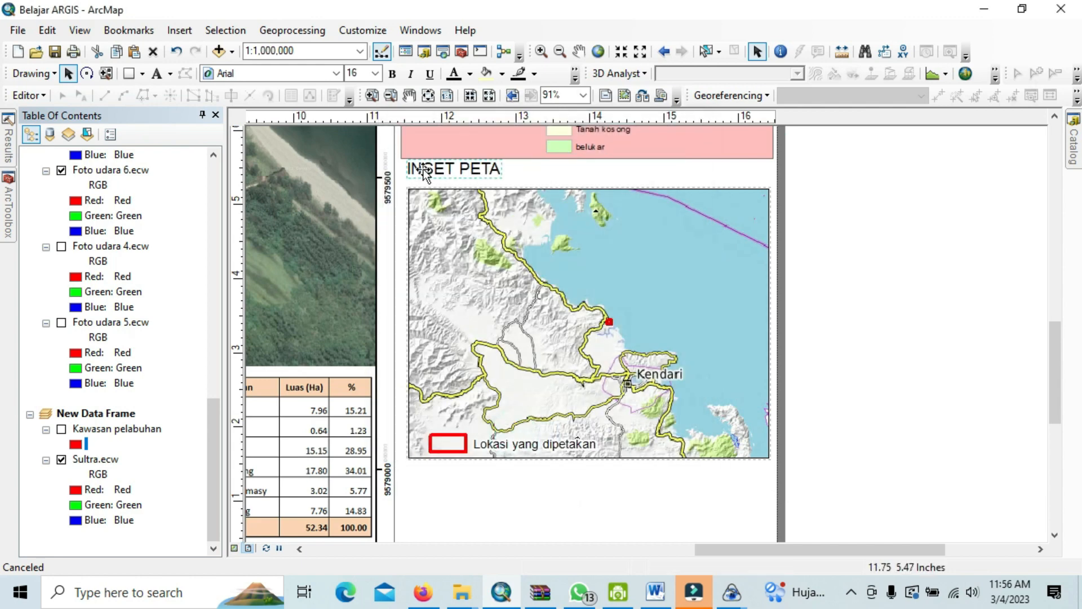
# Step: Add a measured grid with tick marks and labels to the inset data frame, accepting intervals of 20000 meters on X and 10000 meters on Y
pyautogui.click(510, 273)
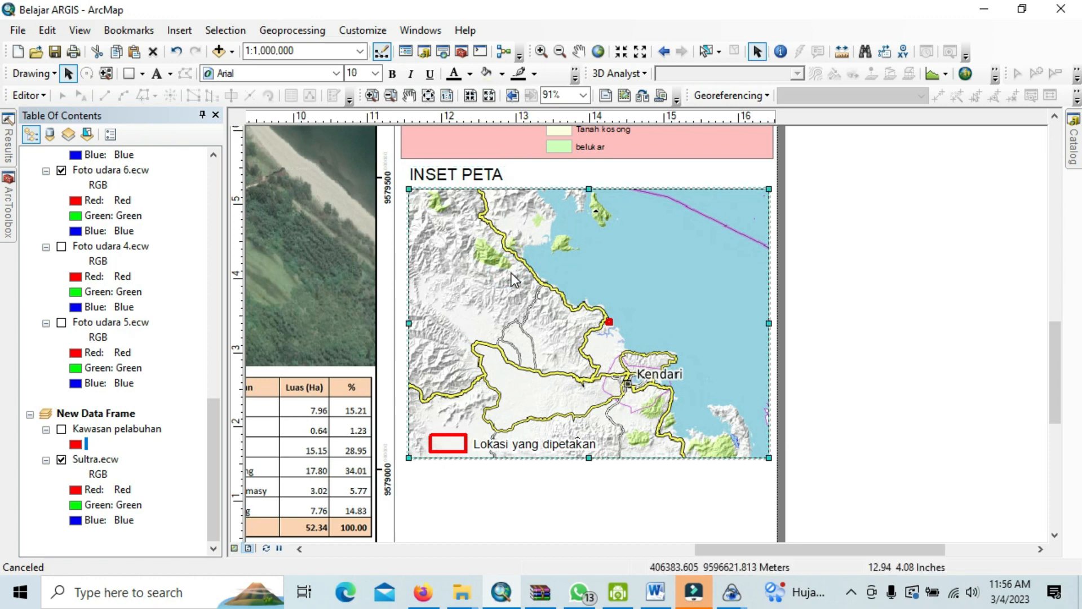
pyautogui.rightClick(511, 253)
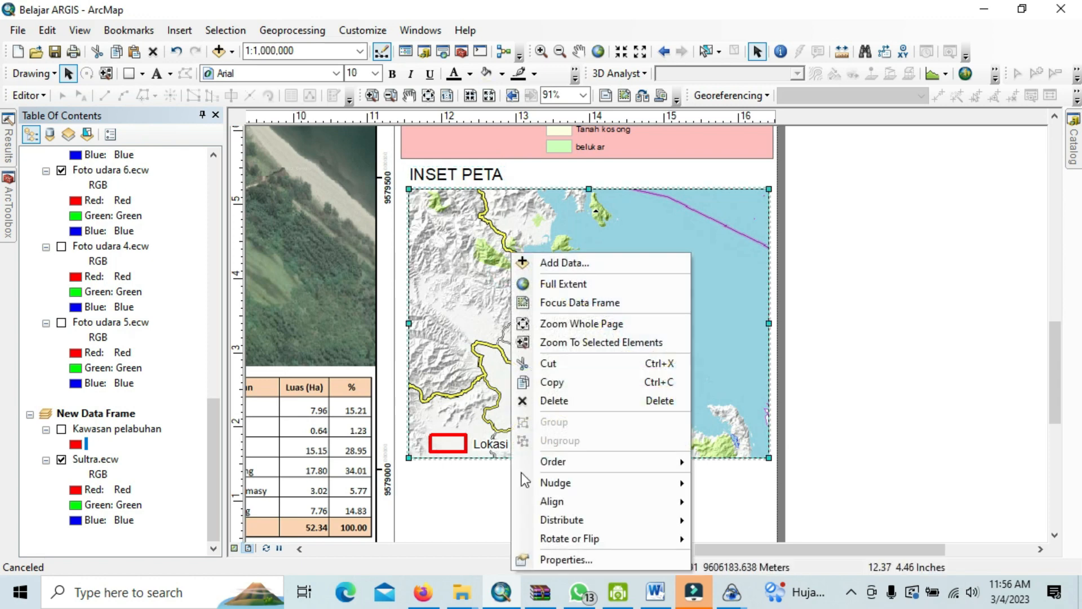
pyautogui.click(547, 559)
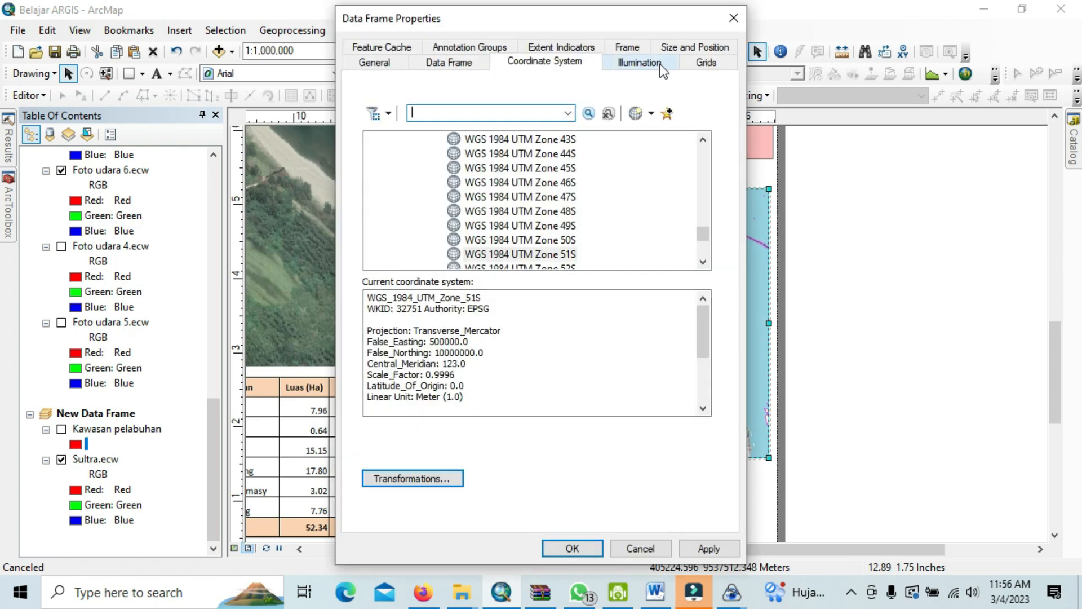
pyautogui.click(711, 62)
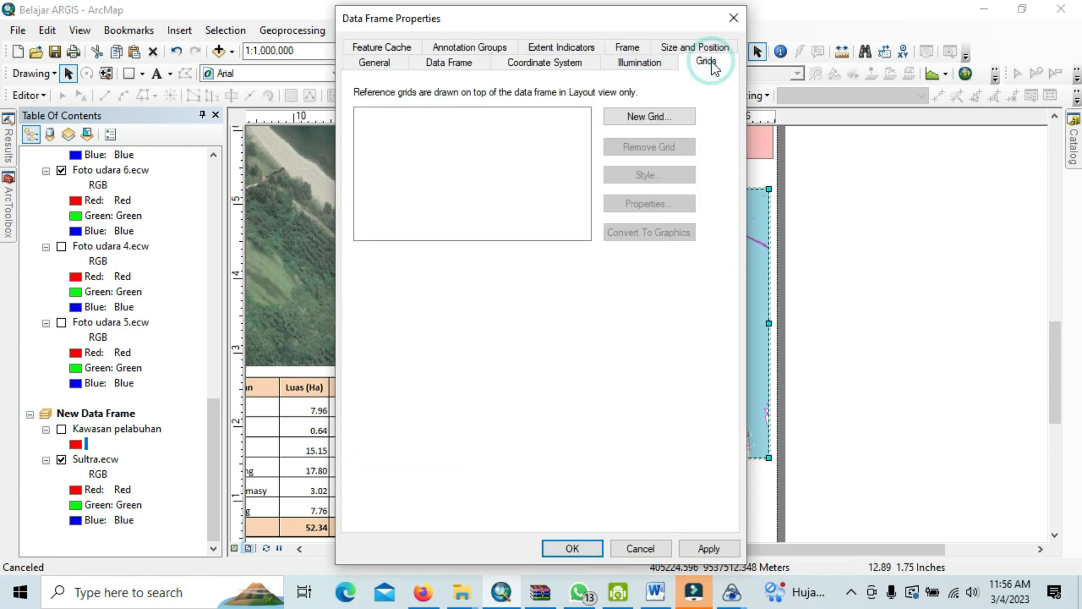
pyautogui.click(641, 120)
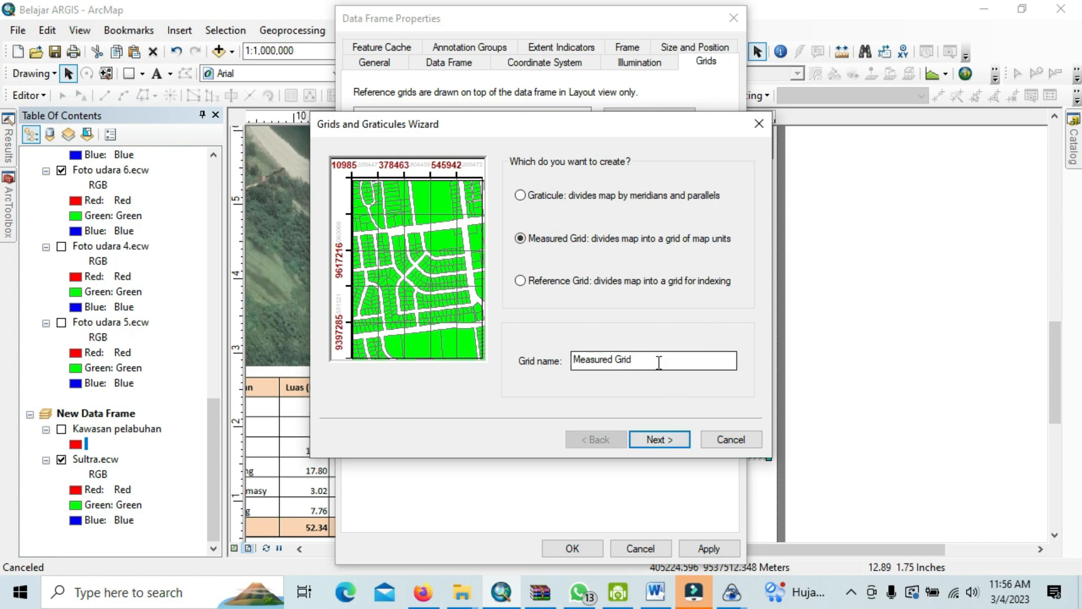
pyautogui.click(666, 439)
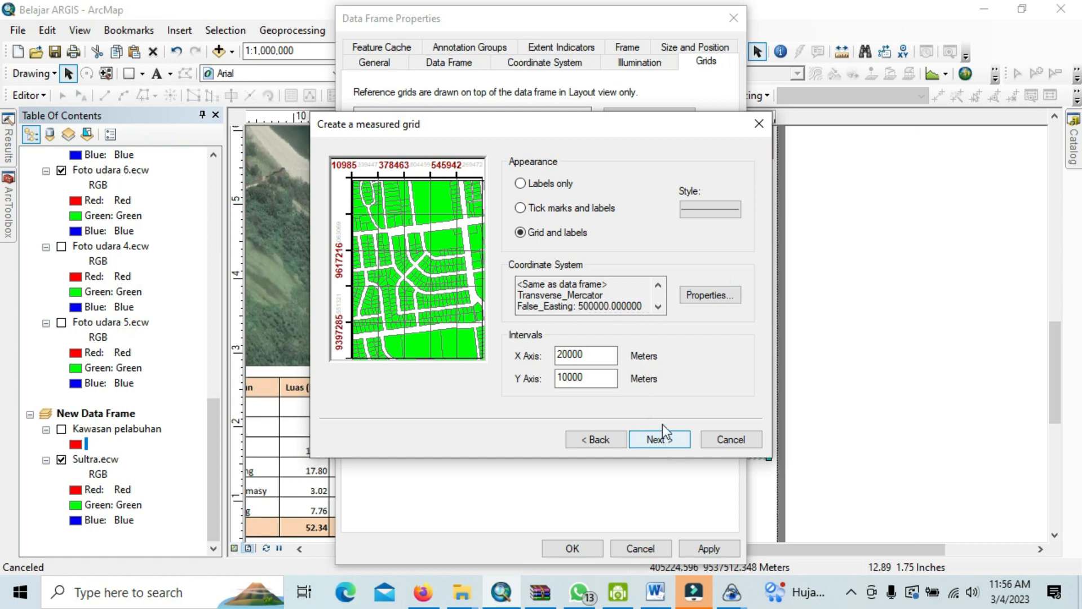
pyautogui.click(606, 209)
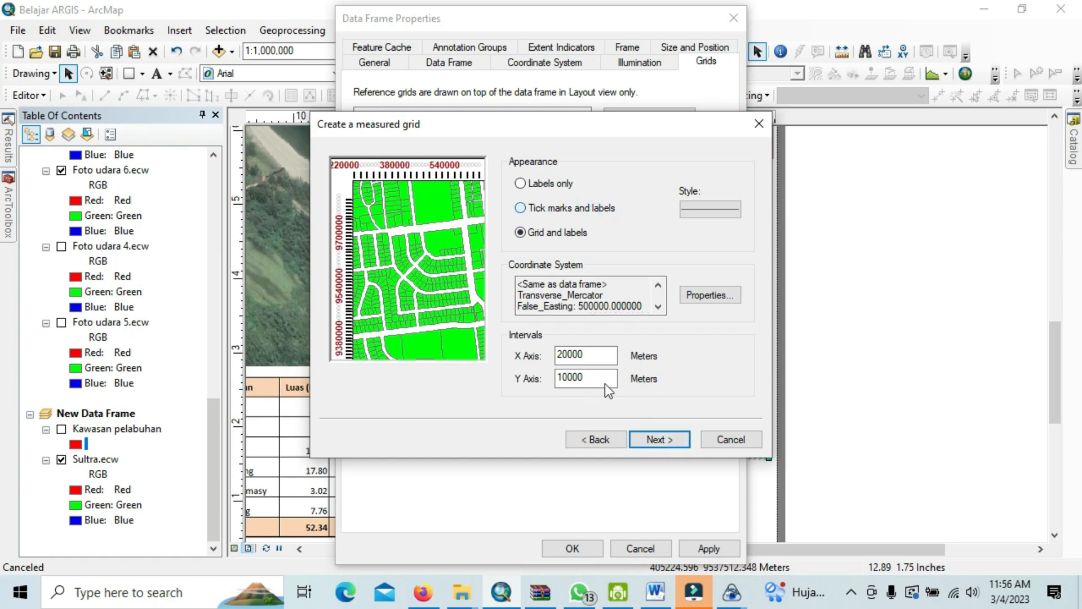
pyautogui.click(668, 442)
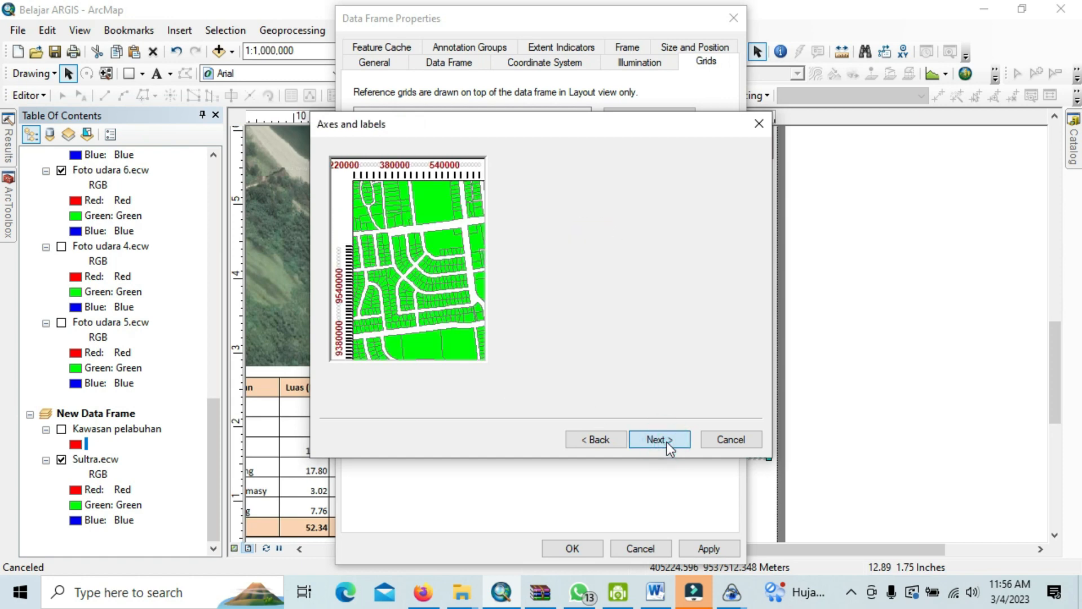
pyautogui.click(668, 438)
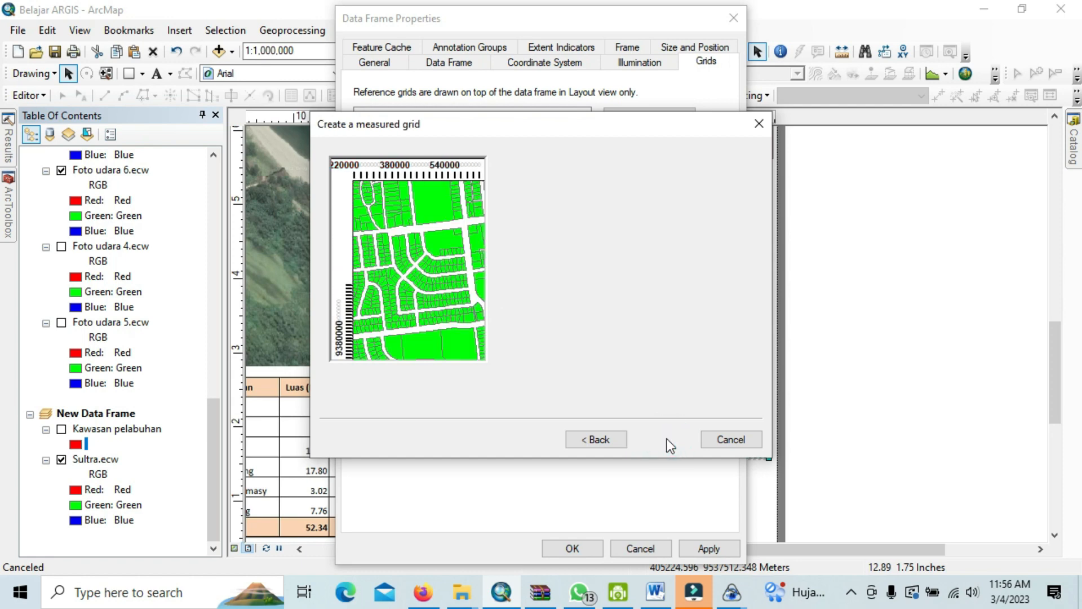
pyautogui.click(668, 439)
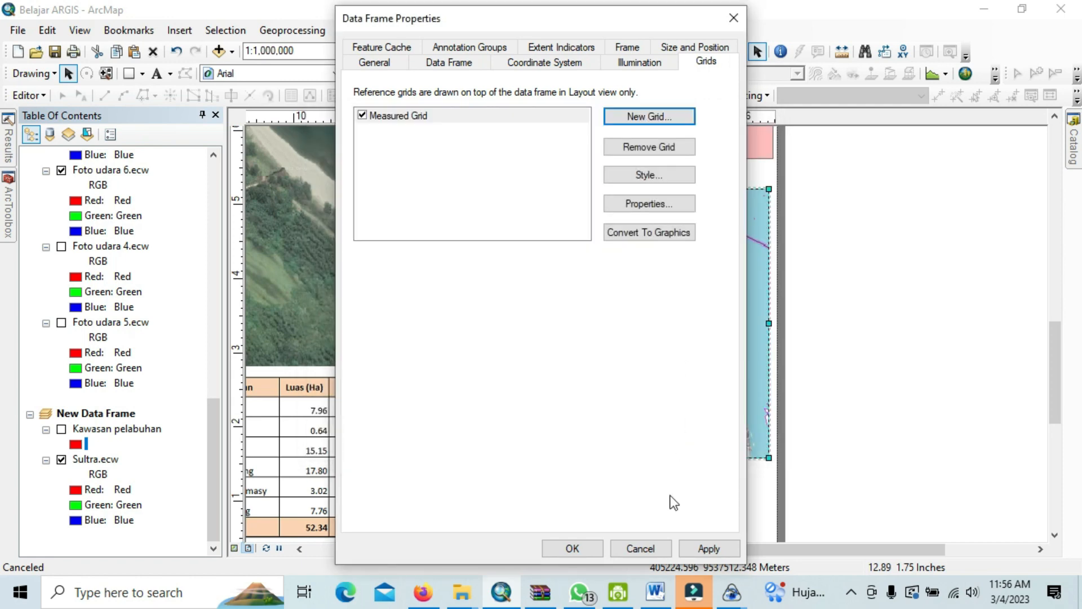
pyautogui.click(593, 549)
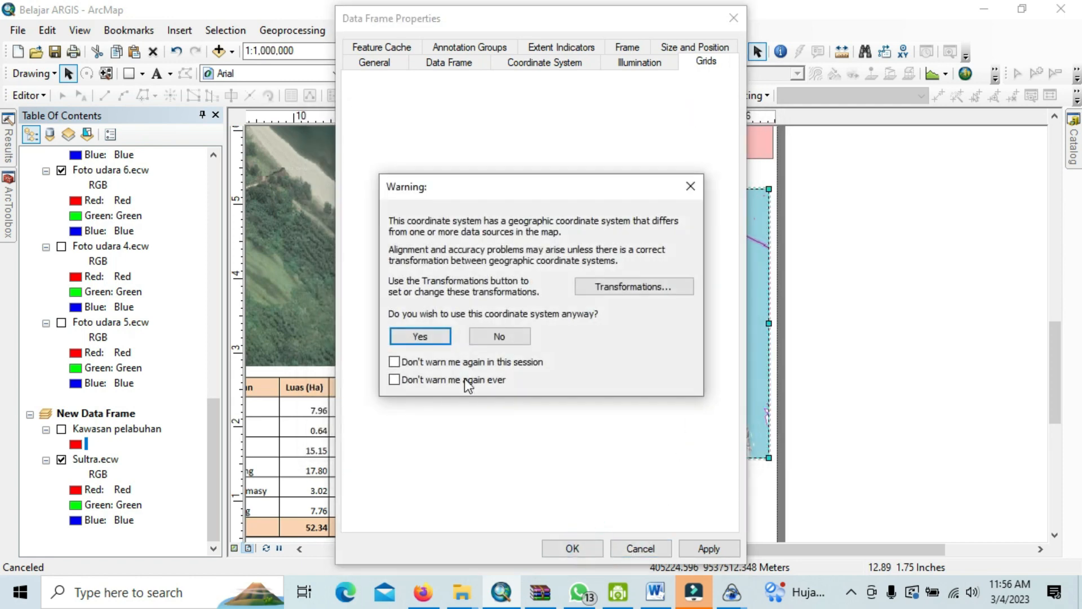
pyautogui.click(421, 336)
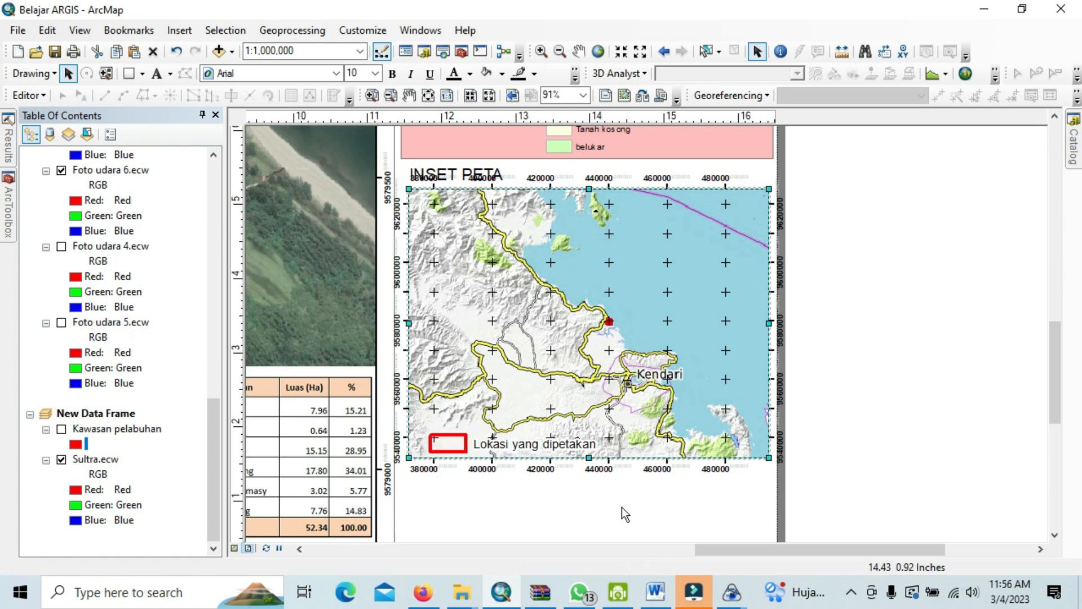
# Step: Set the X axis interval of the inset map's measured grid to 50000 meters
pyautogui.rightClick(591, 289)
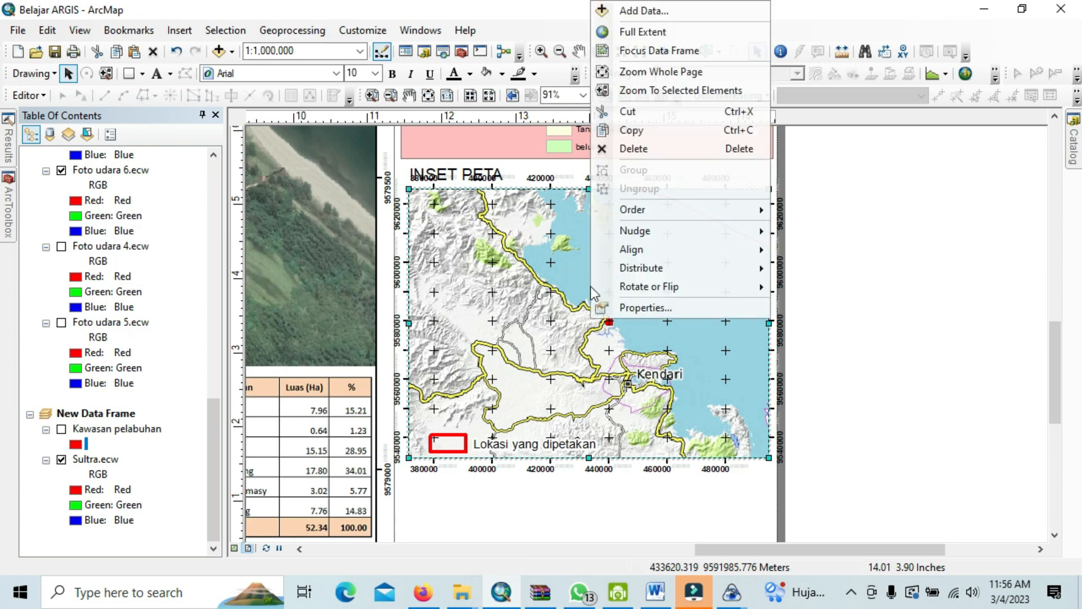
pyautogui.click(623, 309)
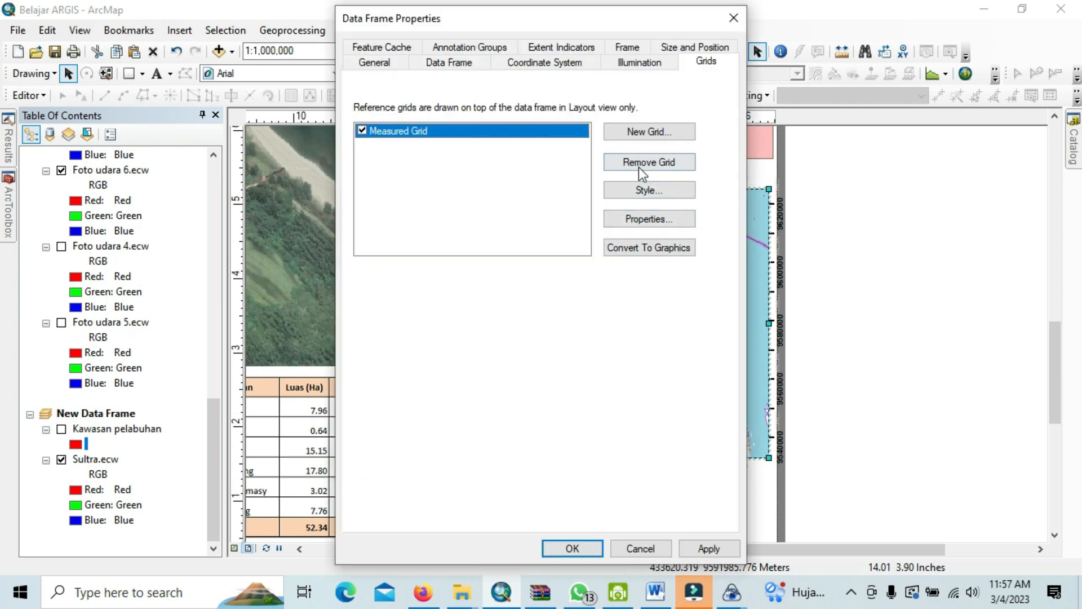
pyautogui.click(630, 219)
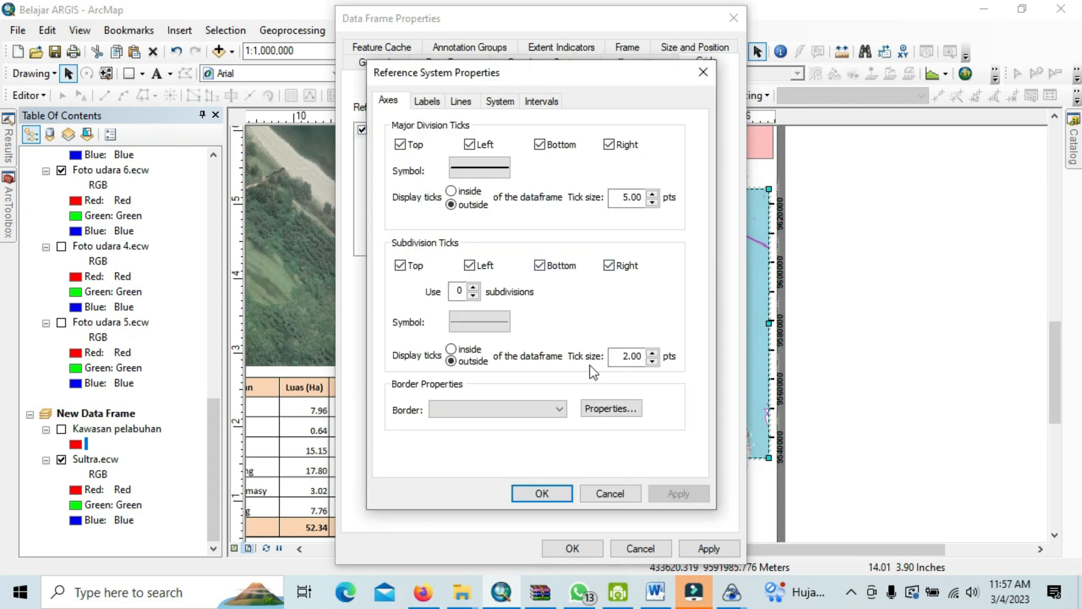
pyautogui.click(539, 102)
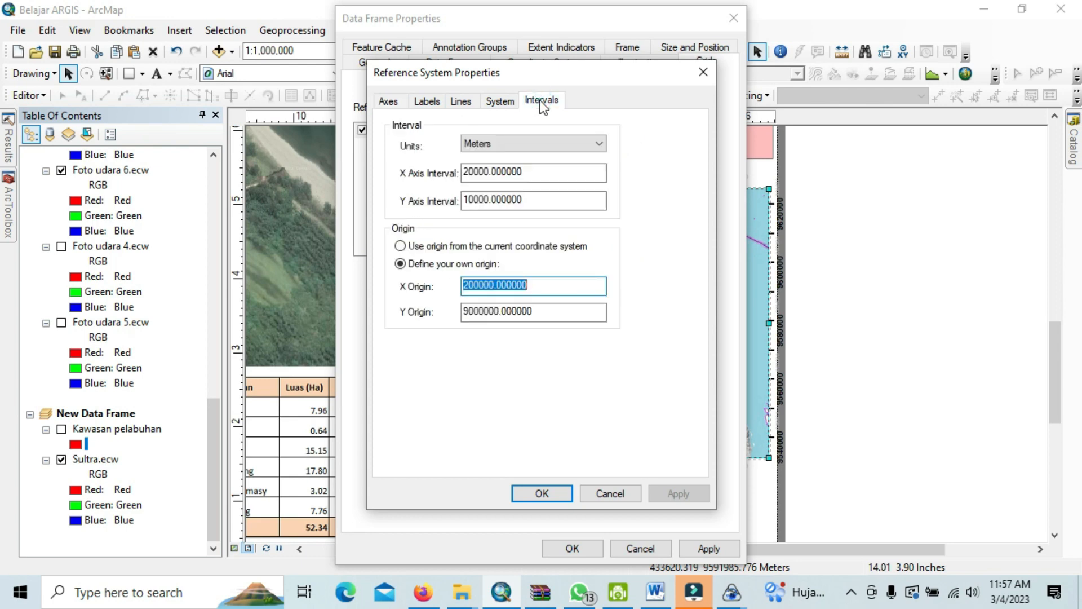
pyautogui.click(467, 171)
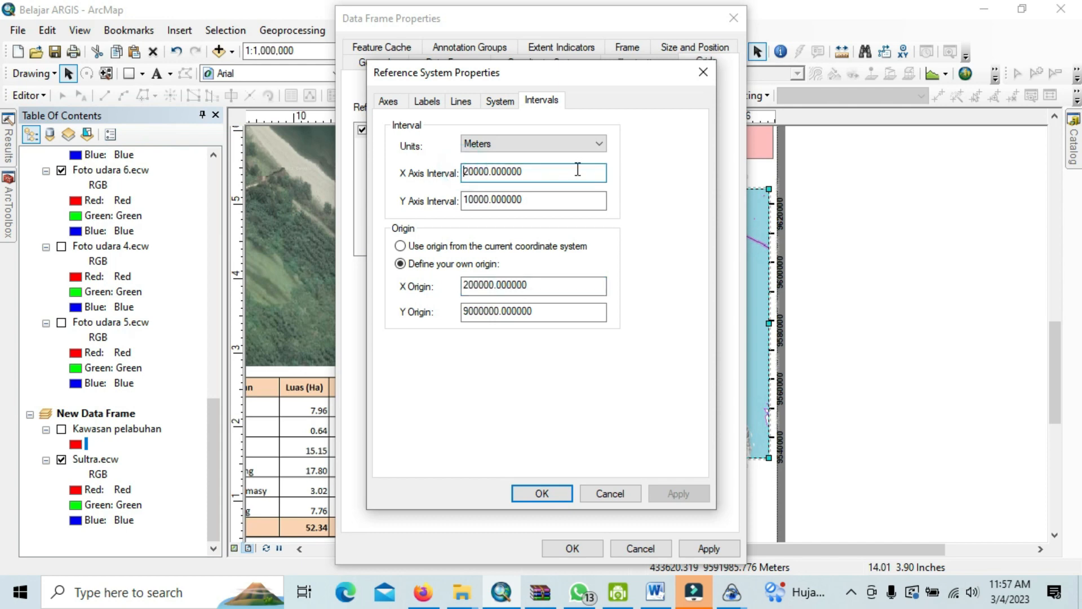
pyautogui.press('Delete')
pyautogui.write('5')
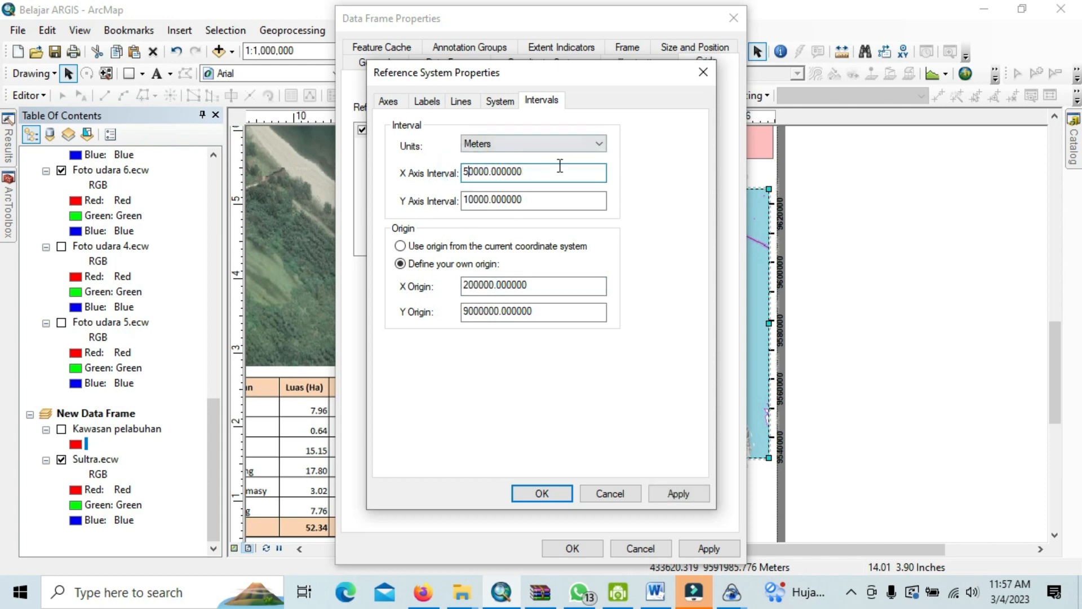
# Step: Set the measured grid's Y axis interval to 20000 meters and apply the grid changes with the current coordinate system
pyautogui.click(464, 200)
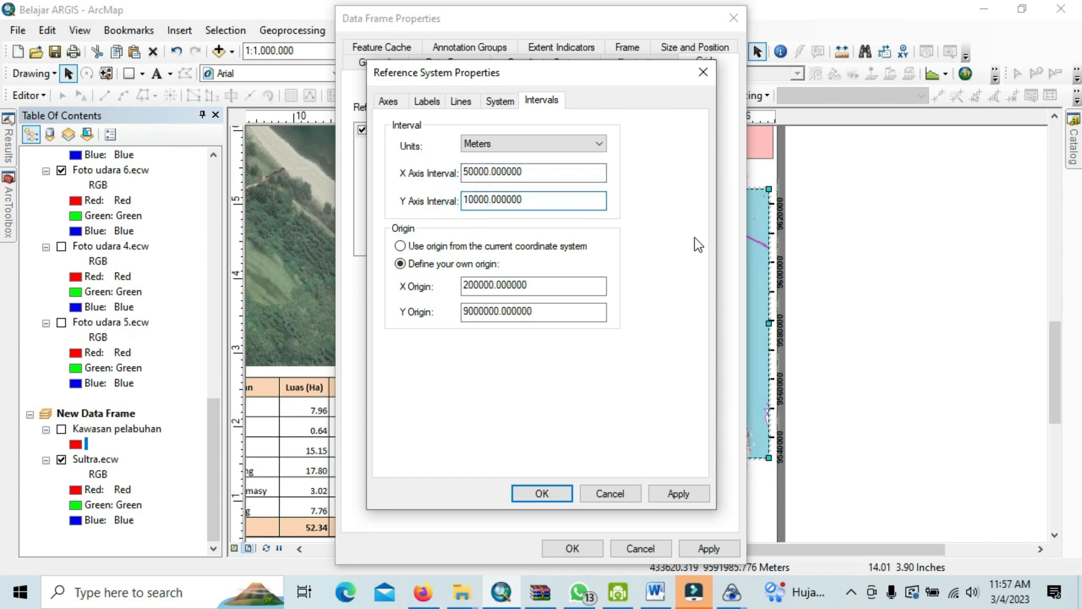
pyautogui.press('Delete')
pyautogui.write('2')
pyautogui.click(555, 493)
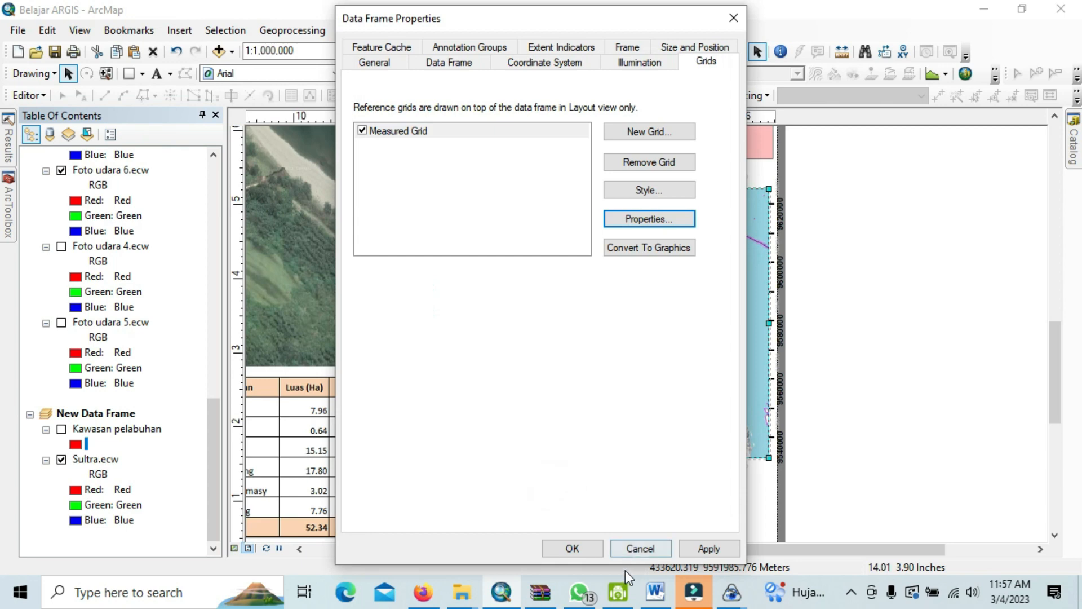
pyautogui.click(572, 549)
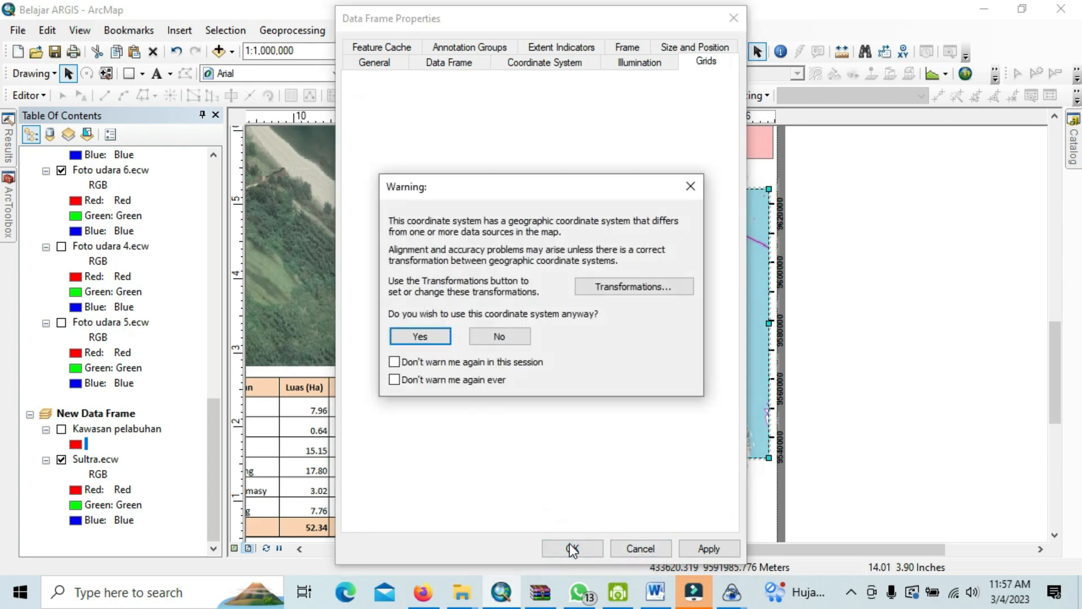
pyautogui.click(417, 335)
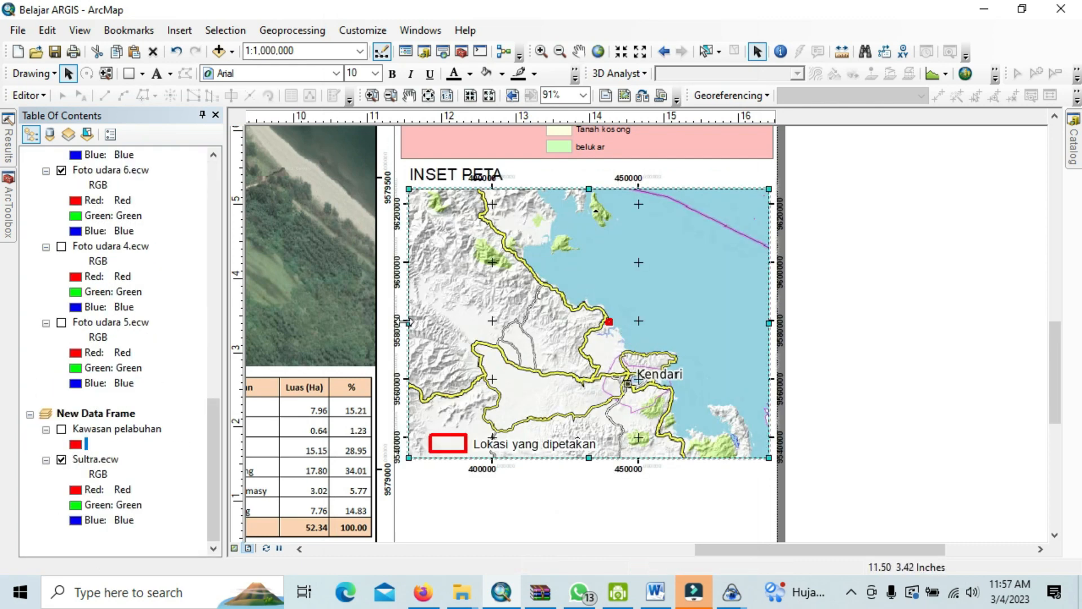
# Step: Shrink the inset data frame by moving its left, top and right edges inward to leave room for the grid labels
pyautogui.moveTo(409, 323); pyautogui.dragTo(417, 325)
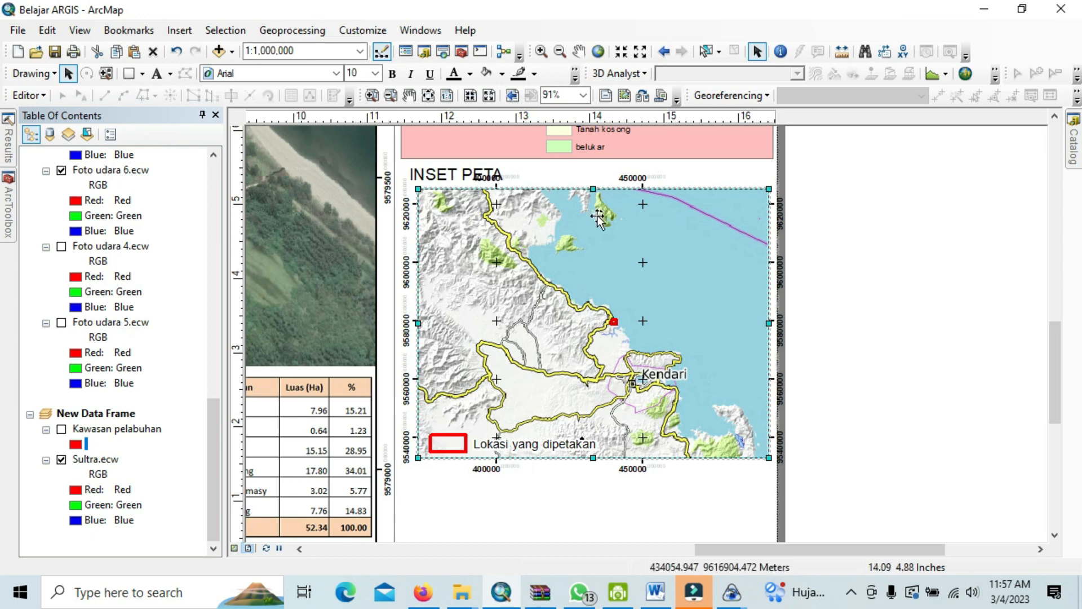
pyautogui.moveTo(593, 189); pyautogui.dragTo(592, 204)
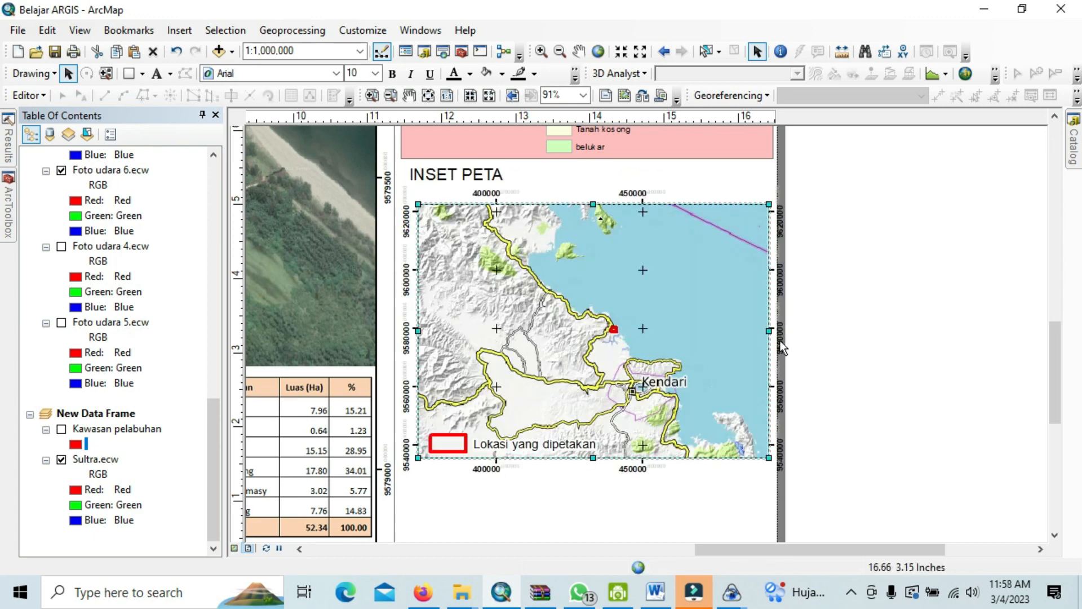
pyautogui.moveTo(769, 331); pyautogui.dragTo(753, 332)
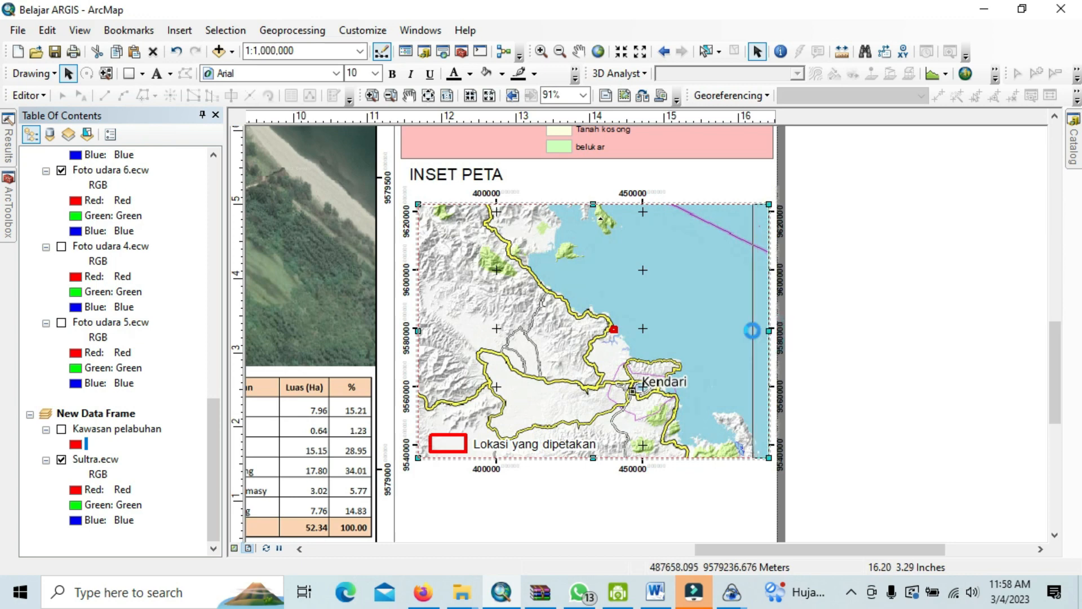
pyautogui.click(582, 458)
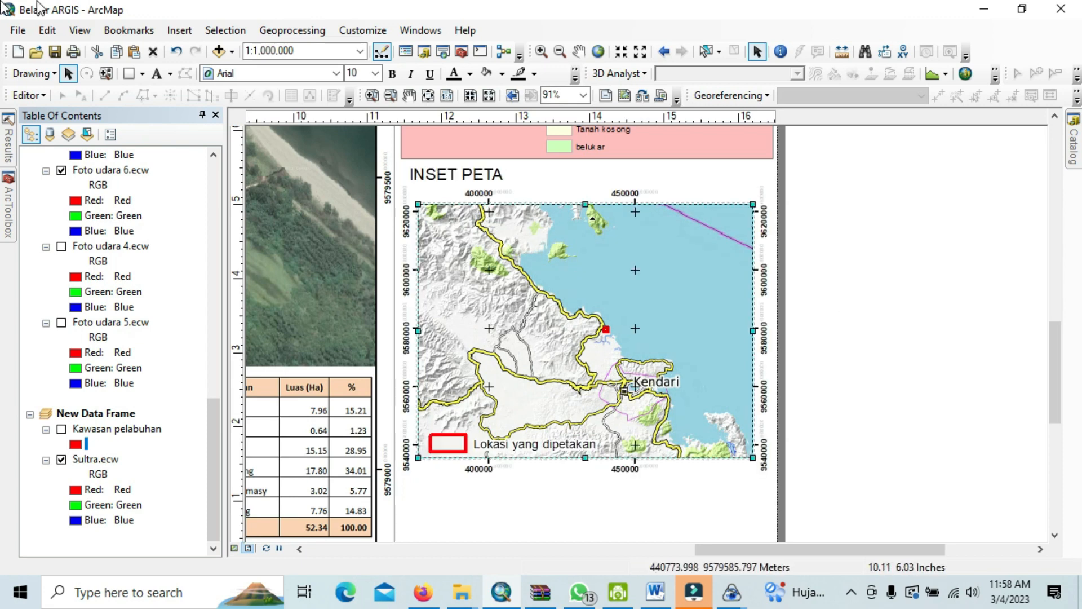
# Step: Draw a rectangle about 5.03 by 3.91 inches around the inset map and its grid labels, and send it to the back
pyautogui.click(129, 73)
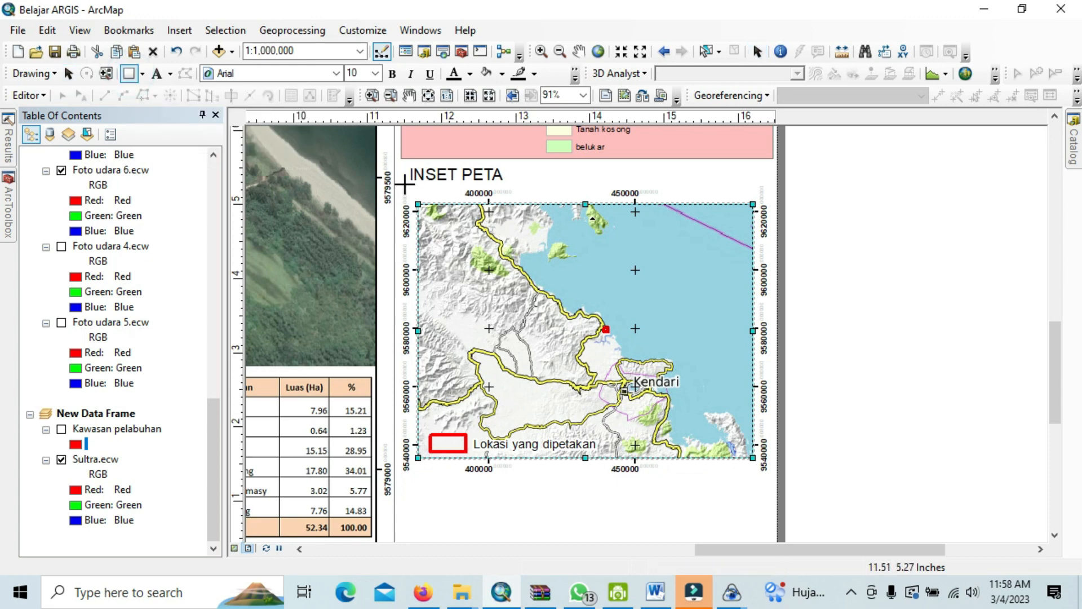
pyautogui.moveTo(404, 184); pyautogui.dragTo(773, 475)
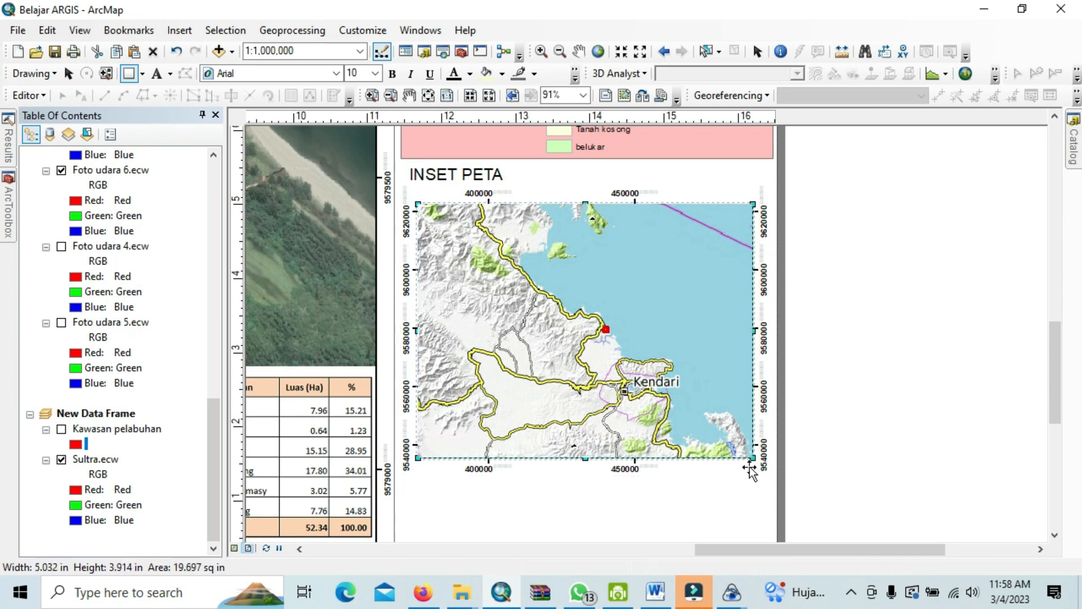
pyautogui.rightClick(768, 444)
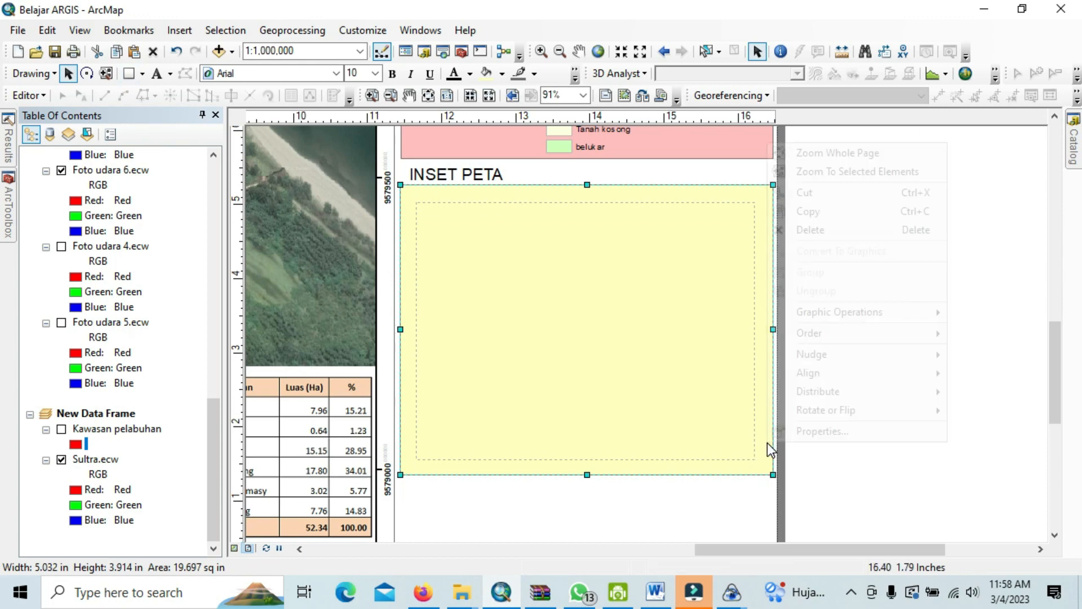
pyautogui.moveTo(818, 336)
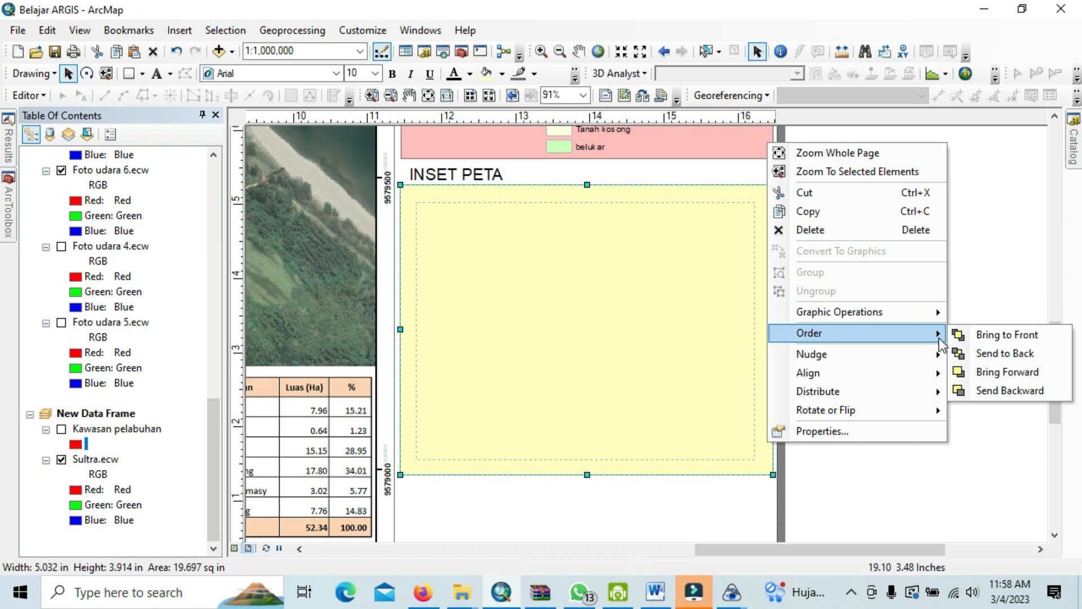
pyautogui.click(1001, 353)
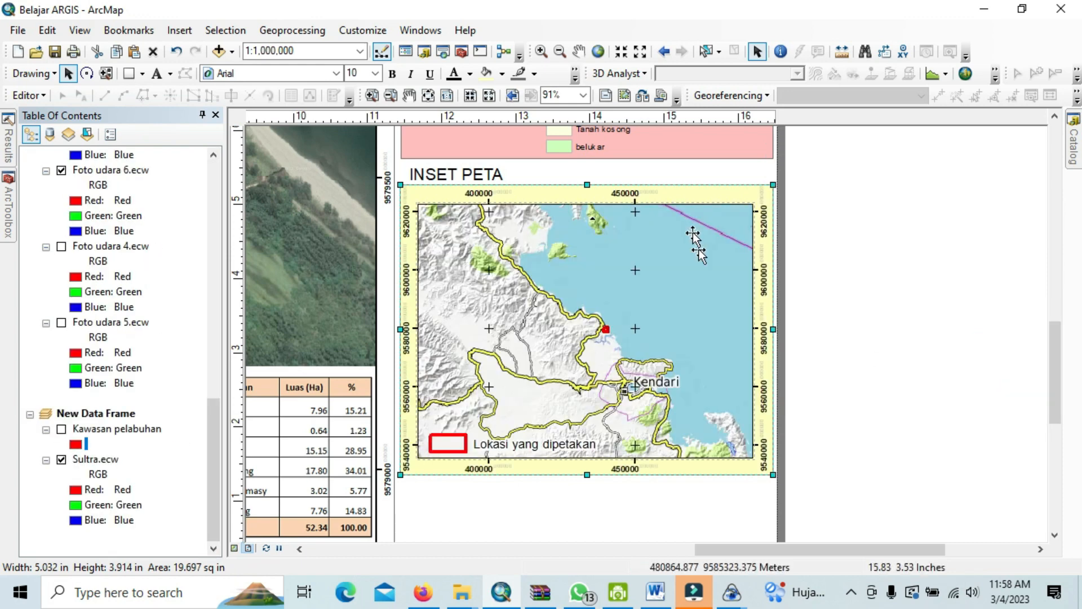
pyautogui.rightClick(685, 194)
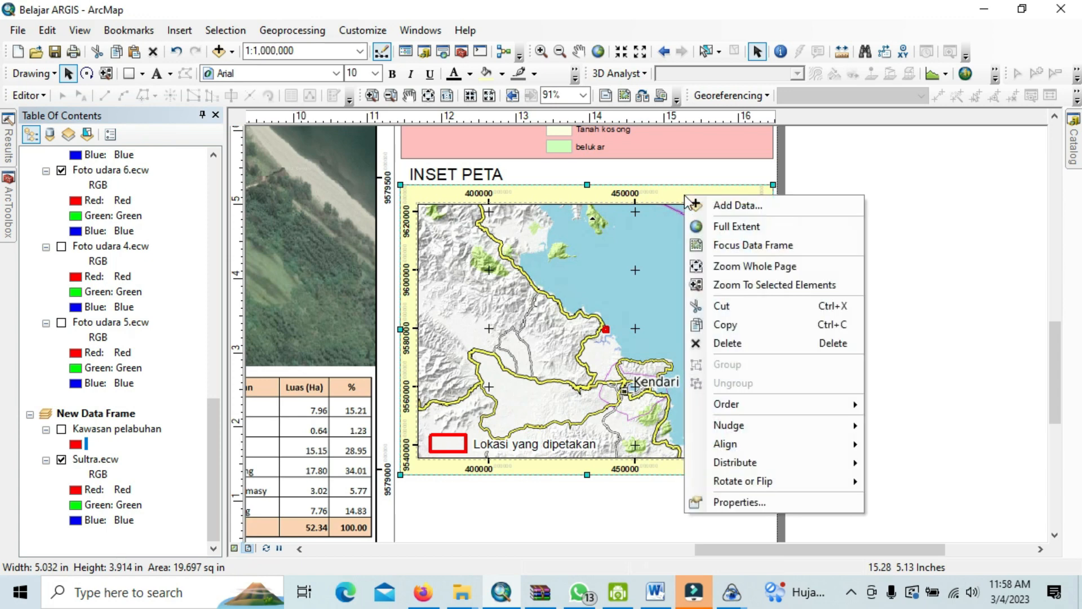
pyautogui.click(733, 501)
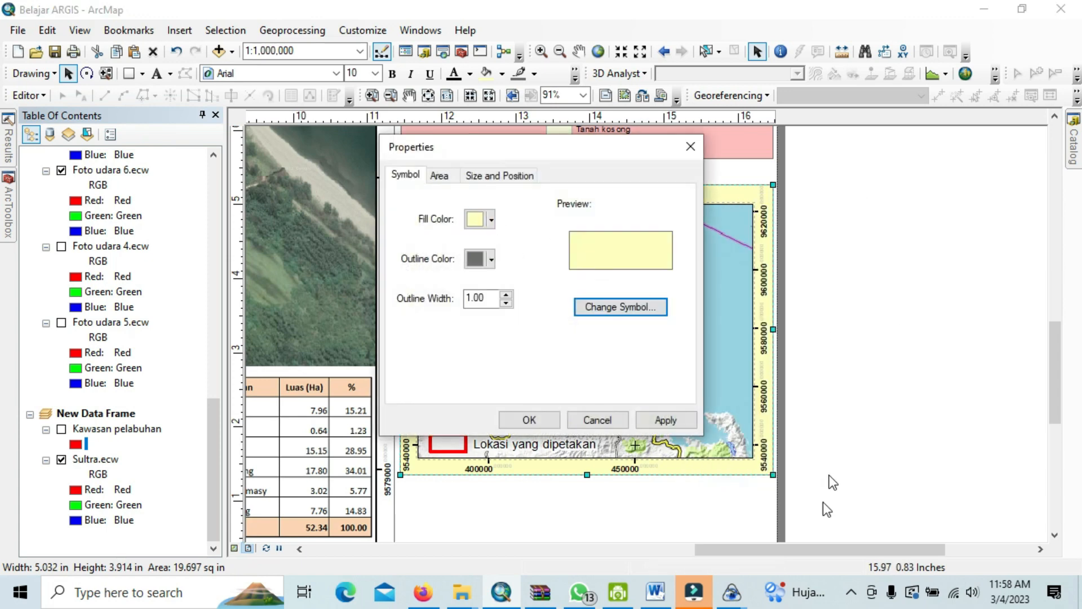
pyautogui.click(615, 419)
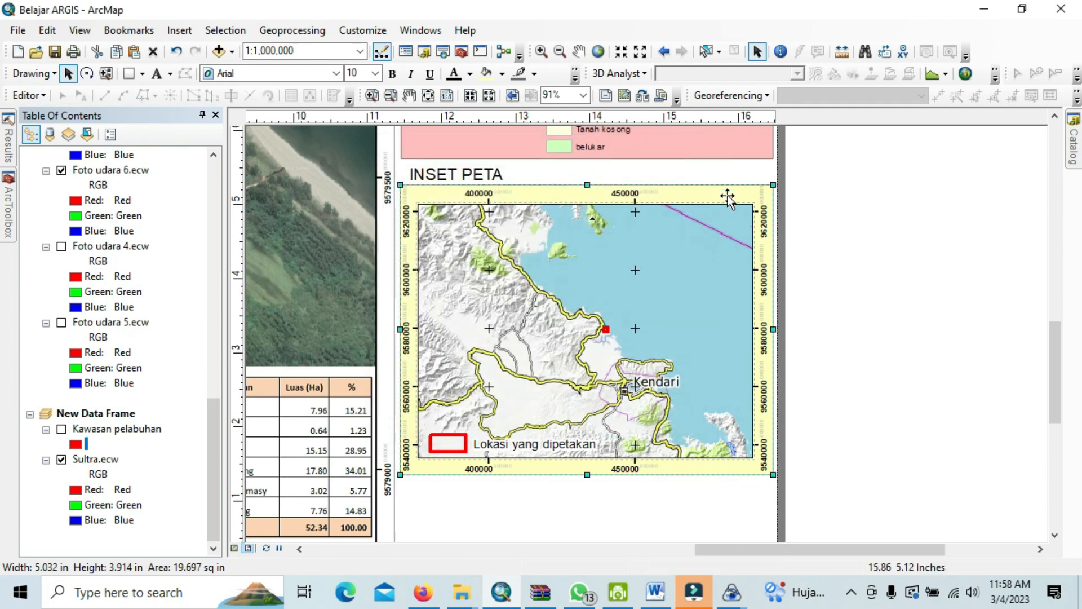
# Step: Set the fill color of the rectangle behind the inset map to bright lime green
pyautogui.rightClick(719, 465)
pyautogui.click(746, 454)
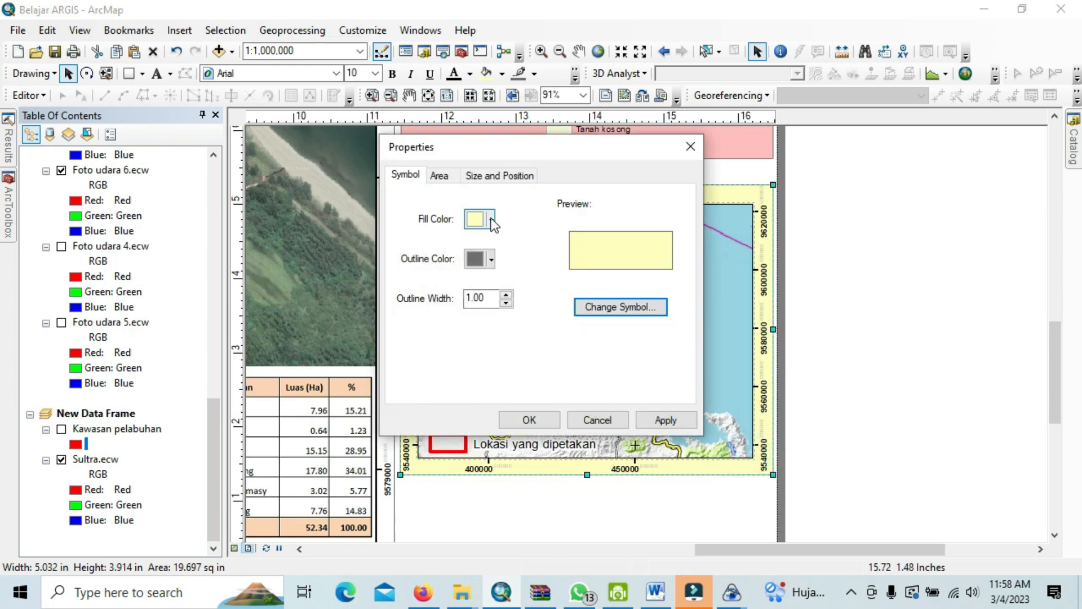
pyautogui.click(491, 220)
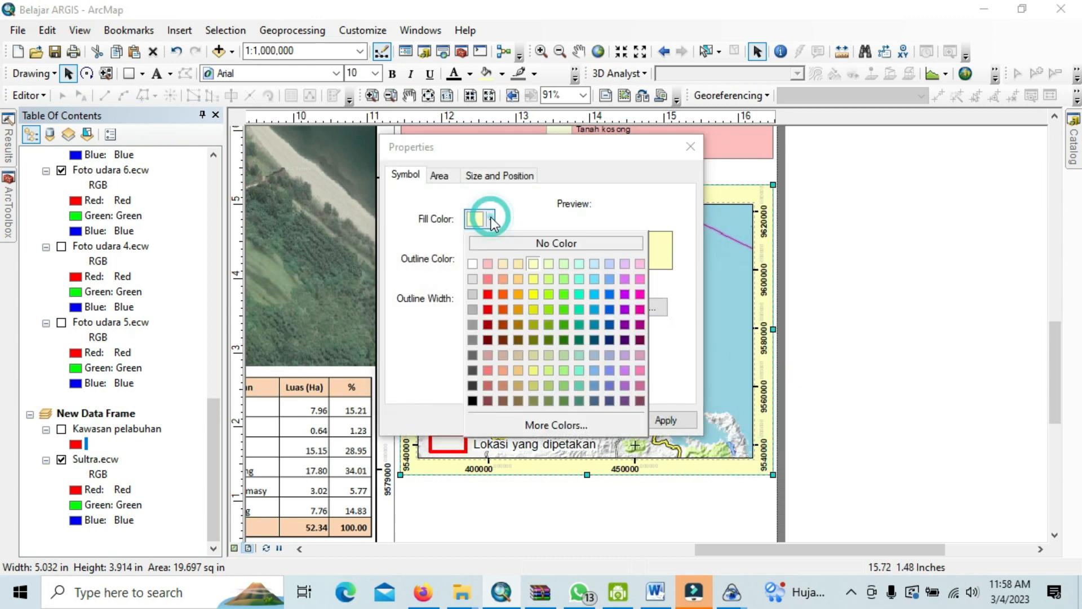
pyautogui.click(548, 294)
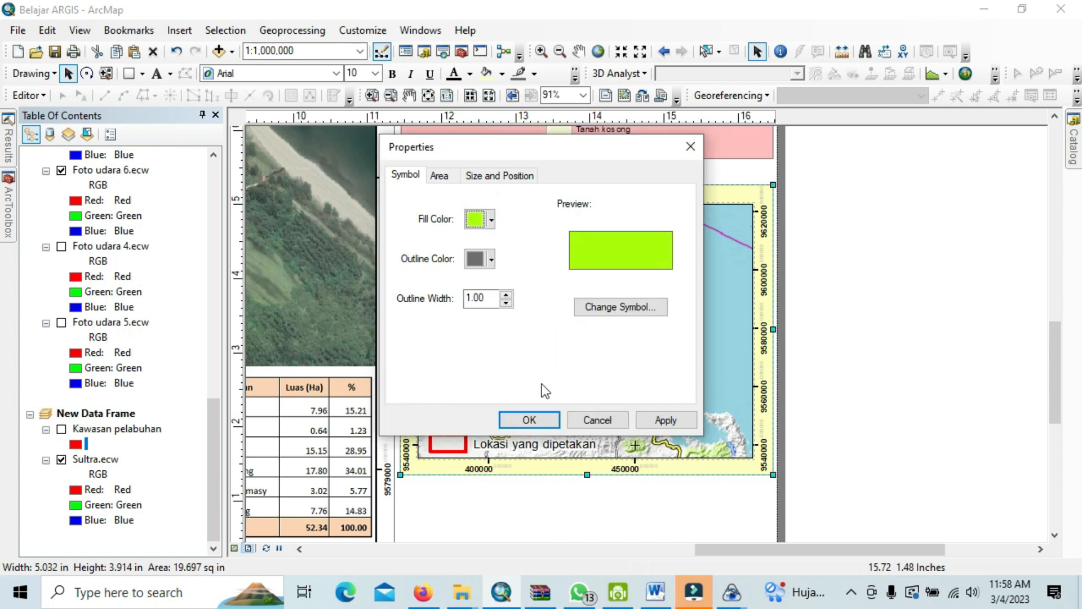
pyautogui.click(540, 418)
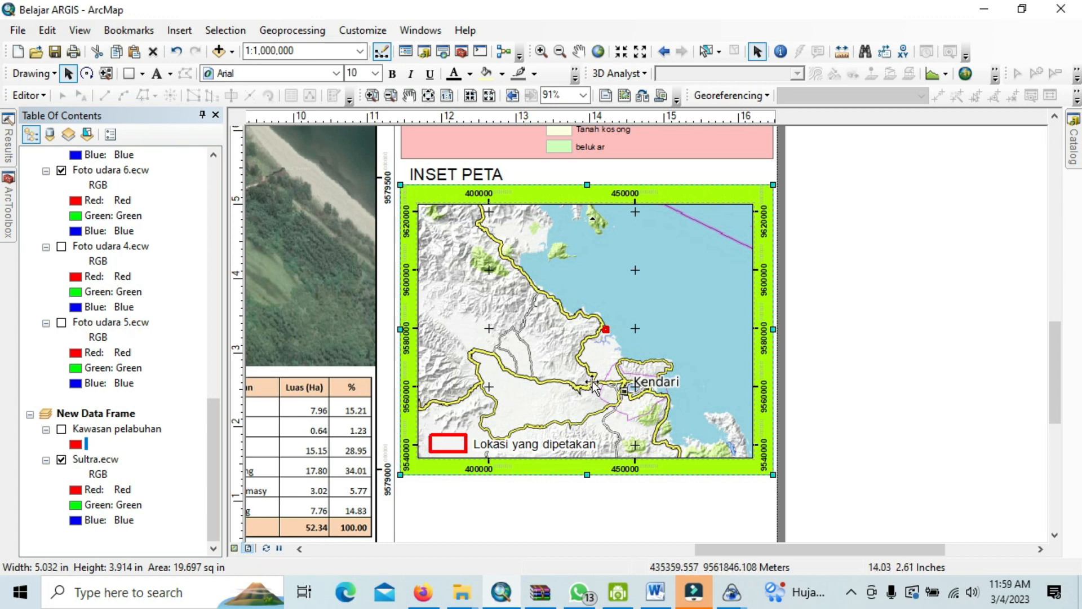
# Step: Examine the overall page layout and the inset map with its colored border
pyautogui.scroll(-1, 593, 382)
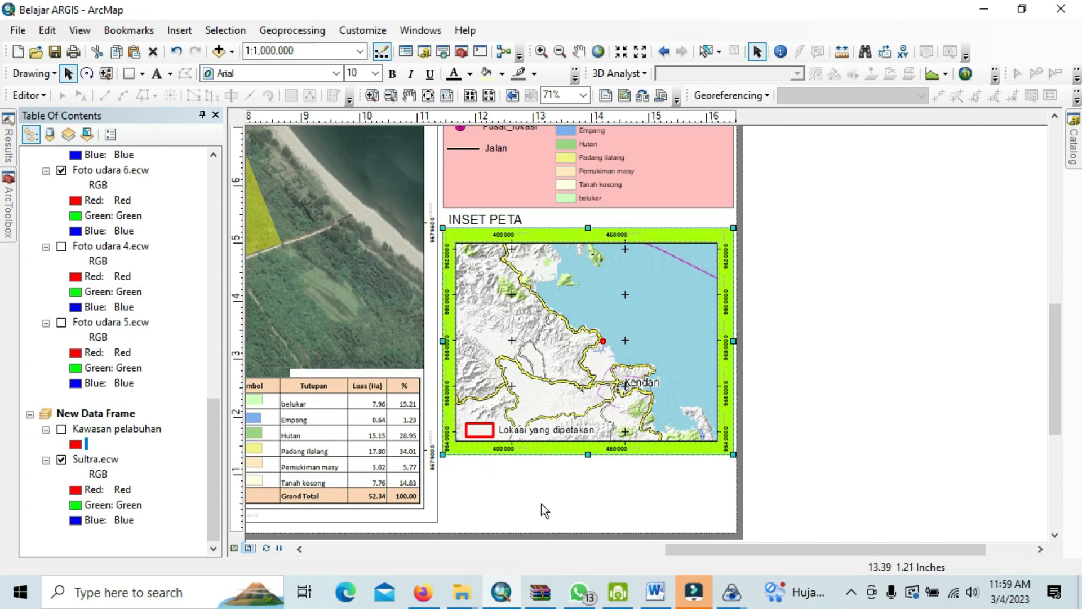
pyautogui.click(300, 548)
pyautogui.click(297, 547)
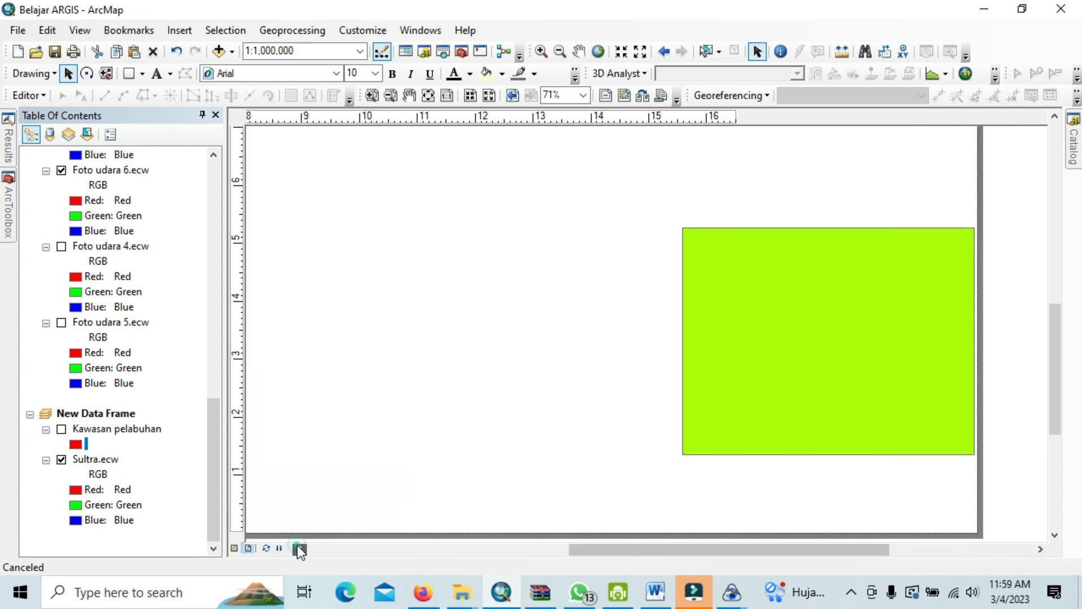
pyautogui.click(298, 547)
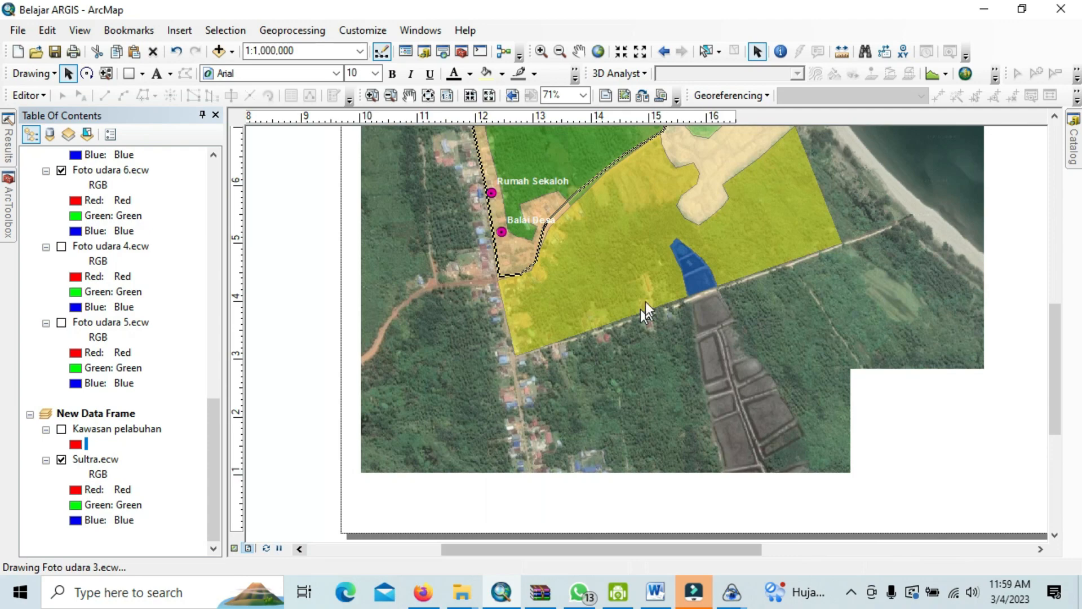
pyautogui.scroll(4, 645, 302)
pyautogui.scroll(-1, 645, 302)
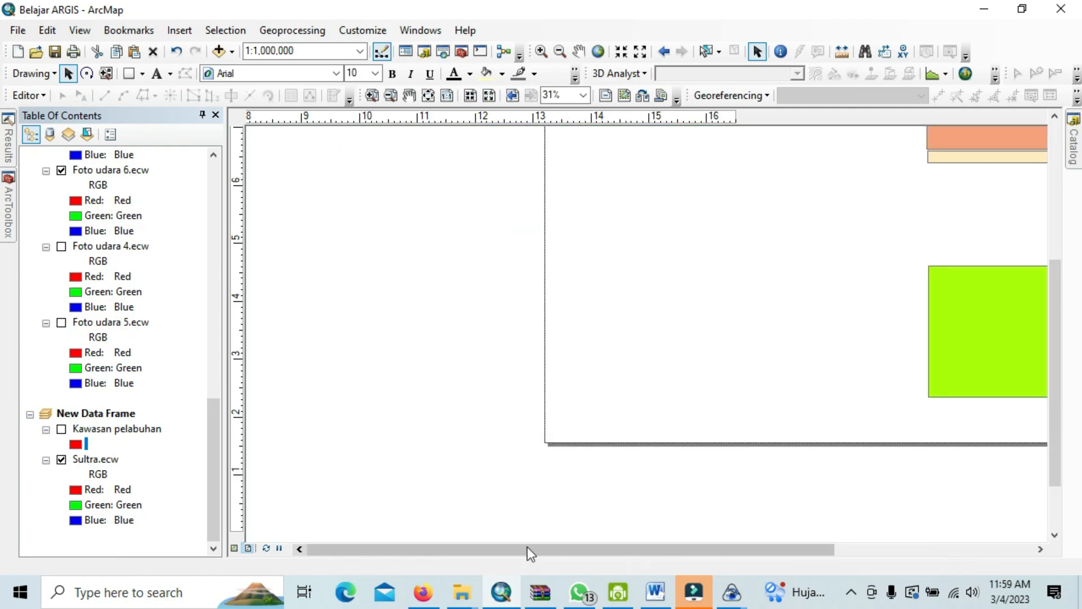
pyautogui.moveTo(527, 548); pyautogui.dragTo(749, 543)
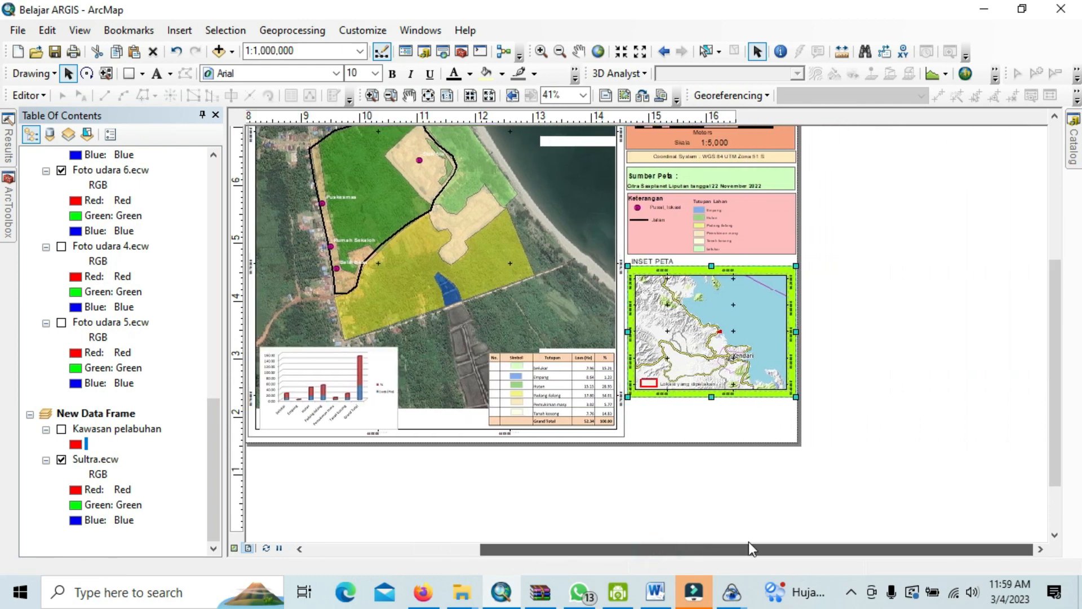
pyautogui.scroll(3, 735, 328)
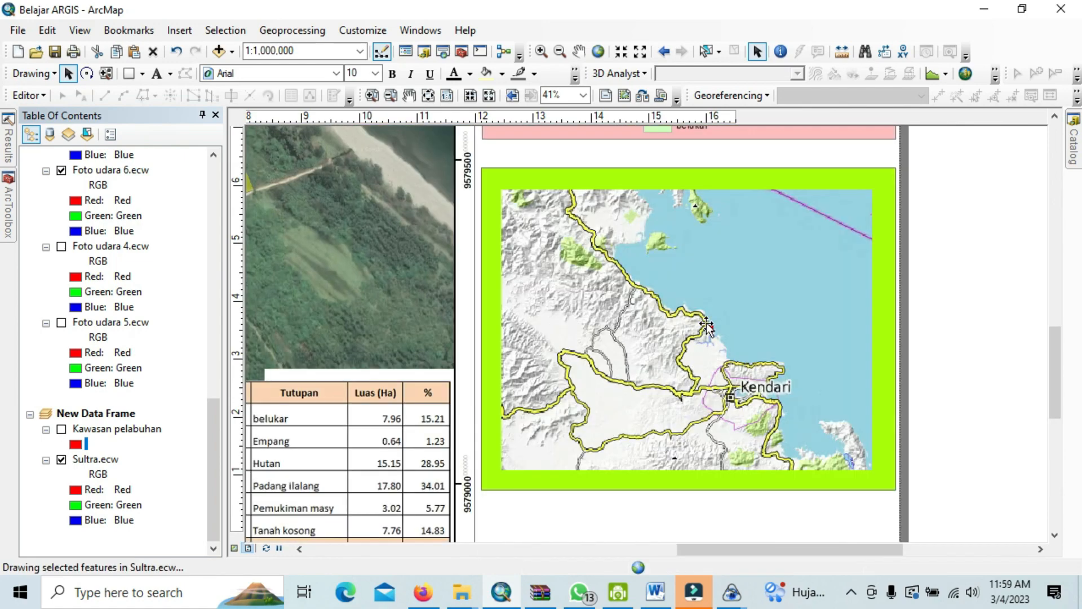
pyautogui.click(707, 326)
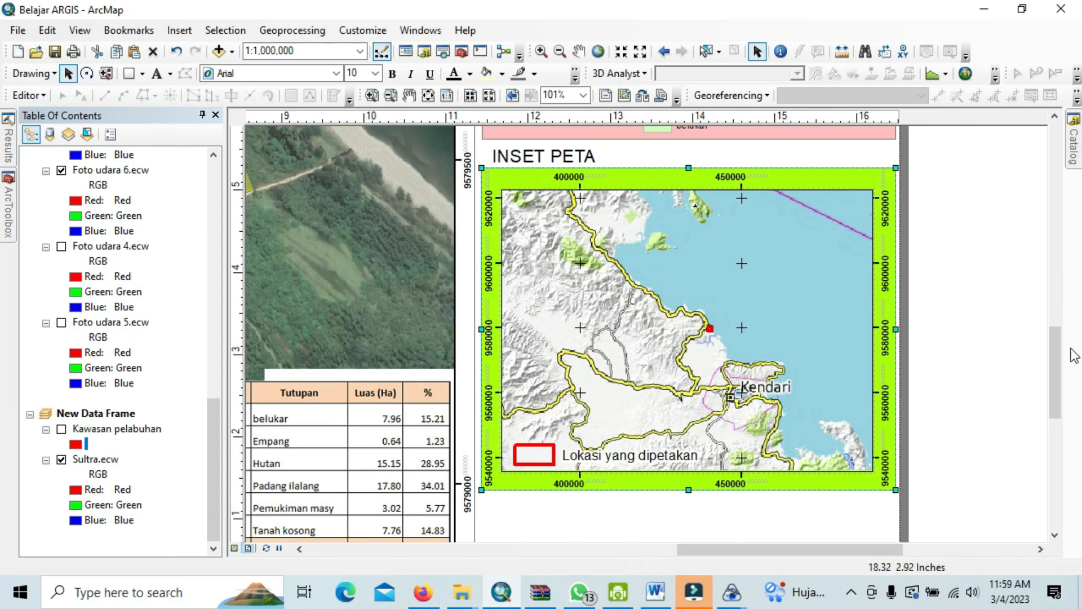
# Step: Add the text "PT. USAHA MAJU BERSAMA" in the empty area below the inset map
pyautogui.moveTo(1055, 346); pyautogui.dragTo(1039, 384)
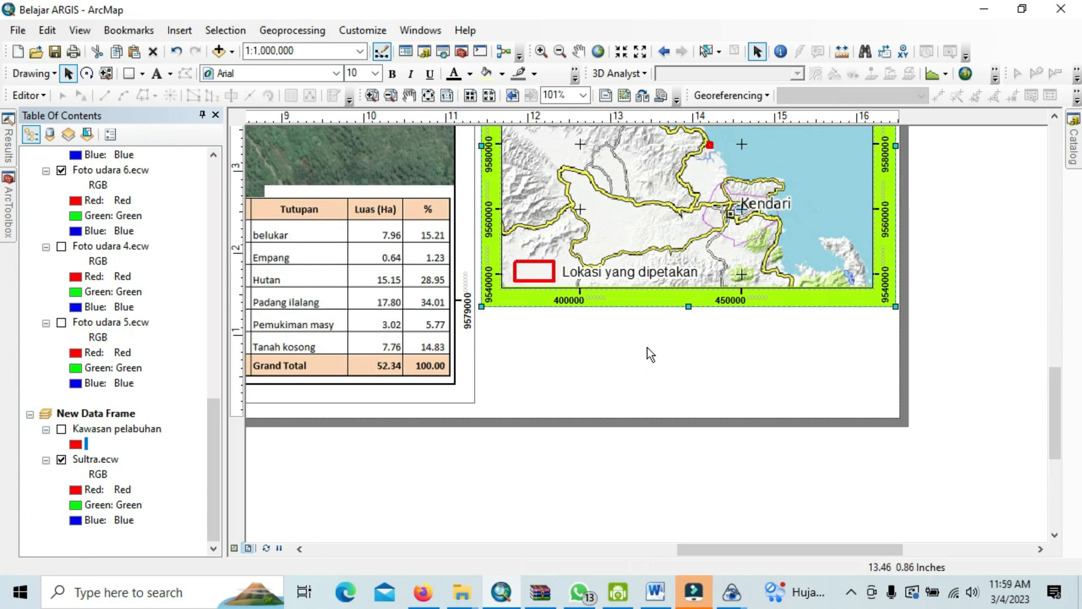
pyautogui.click(159, 74)
pyautogui.click(611, 352)
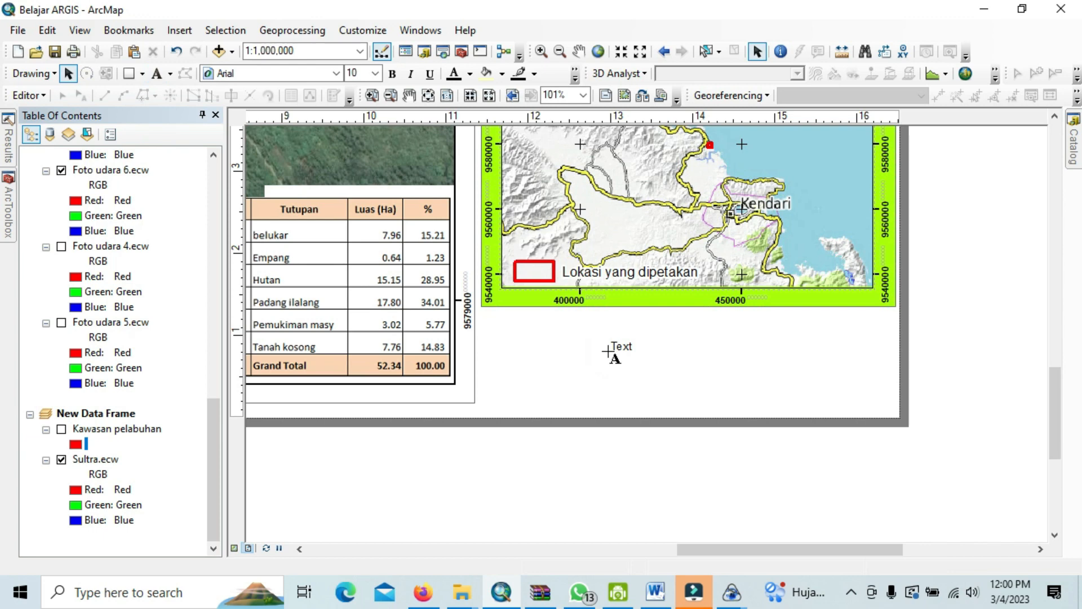
pyautogui.press('BackSpace')
pyautogui.press('BackSpace')
pyautogui.press('BackSpace')
pyautogui.press('BackSpace')
pyautogui.write('SAHA MAJU BERSAMA')
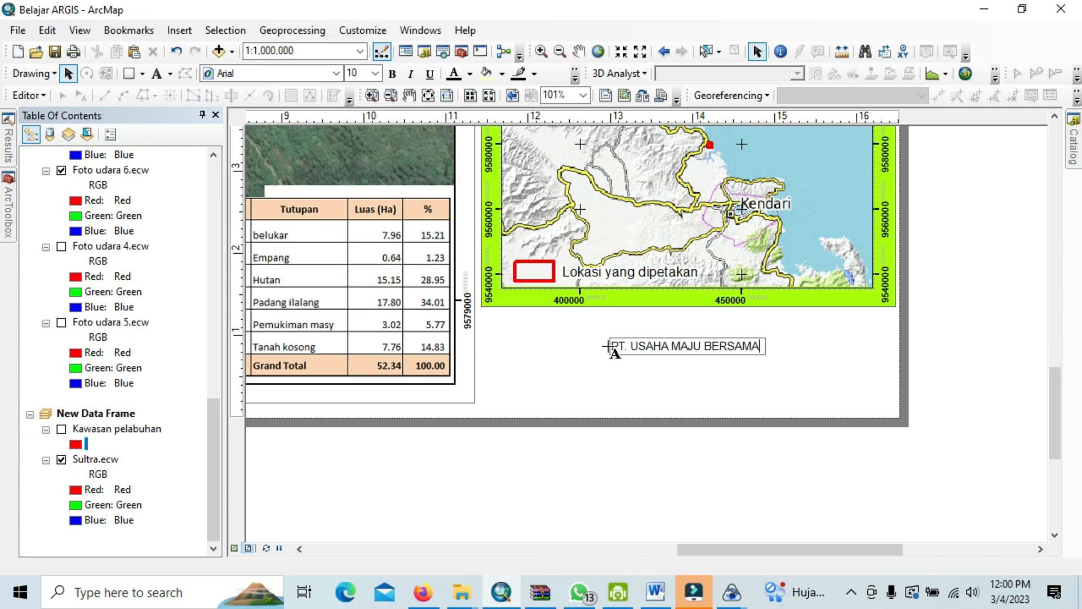
pyautogui.click(676, 473)
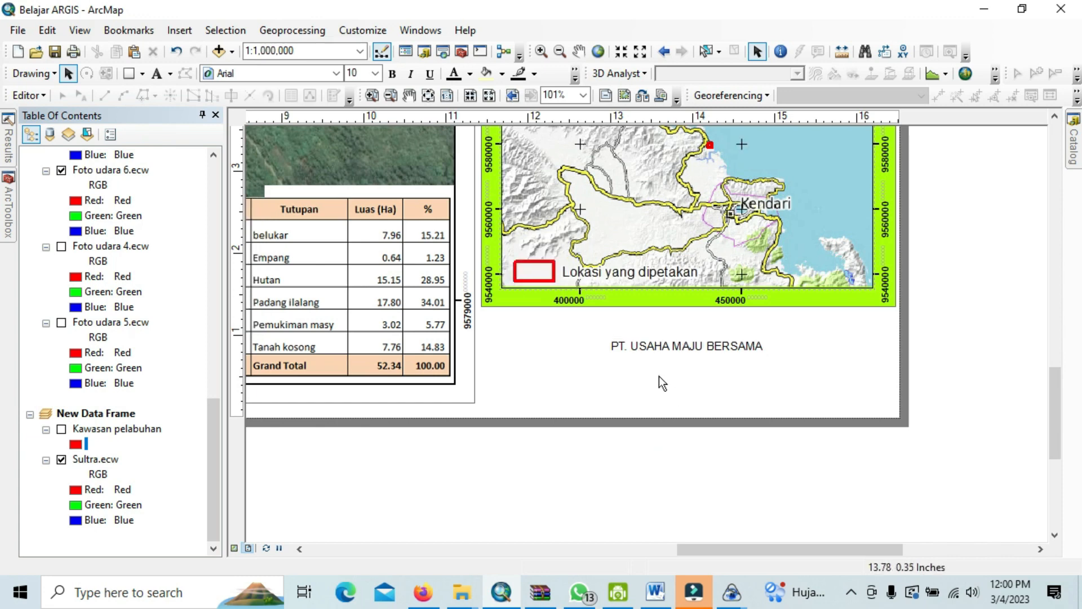
# Step: Set the company name text's font size to 28 and move it to start near the inset border's left edge
pyautogui.doubleClick(647, 347)
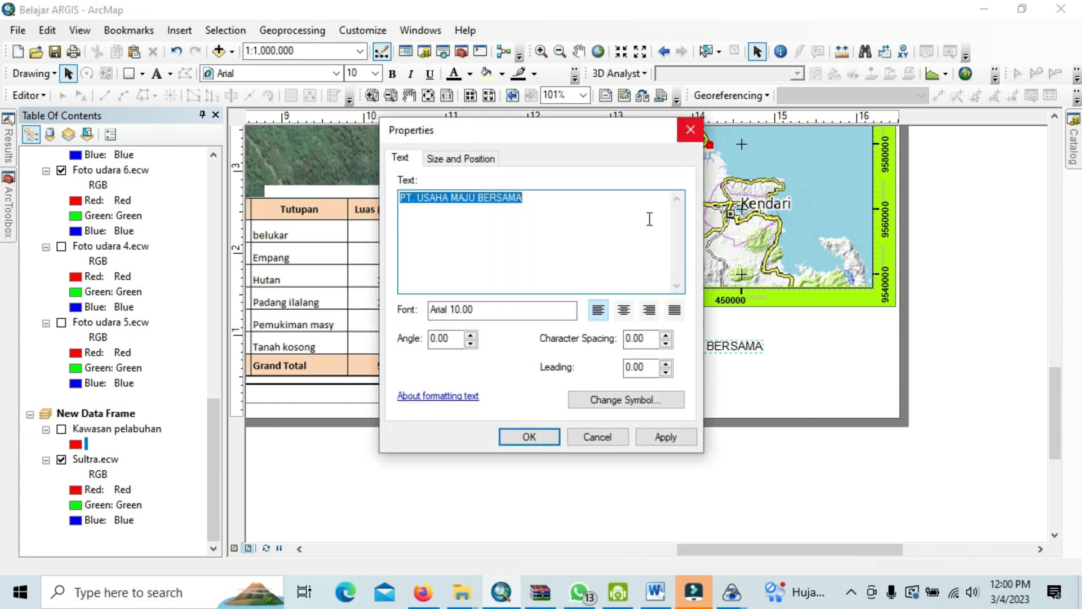
pyautogui.click(540, 435)
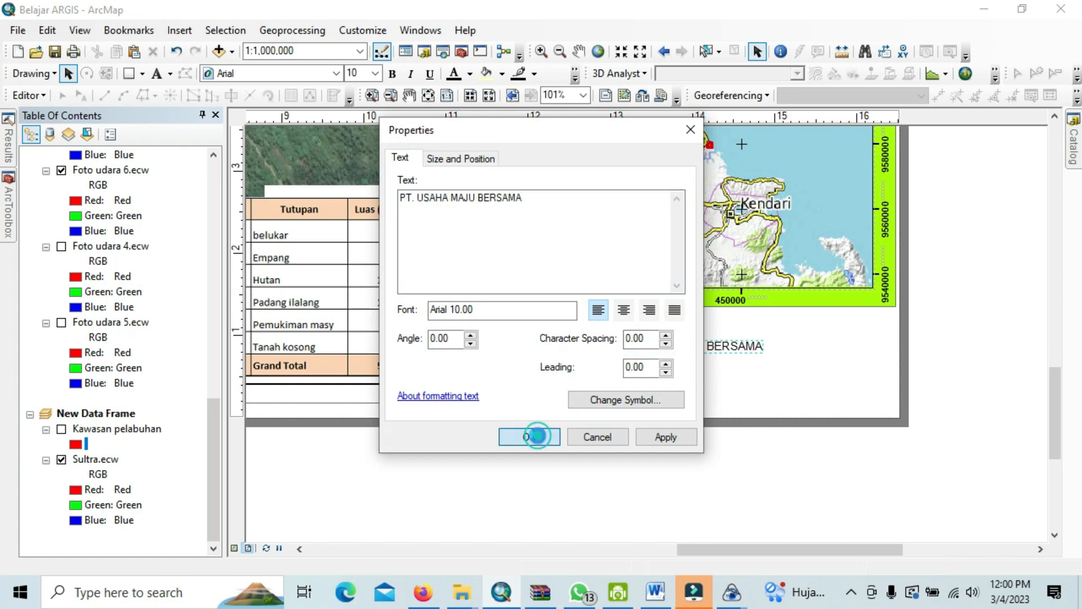
pyautogui.click(375, 73)
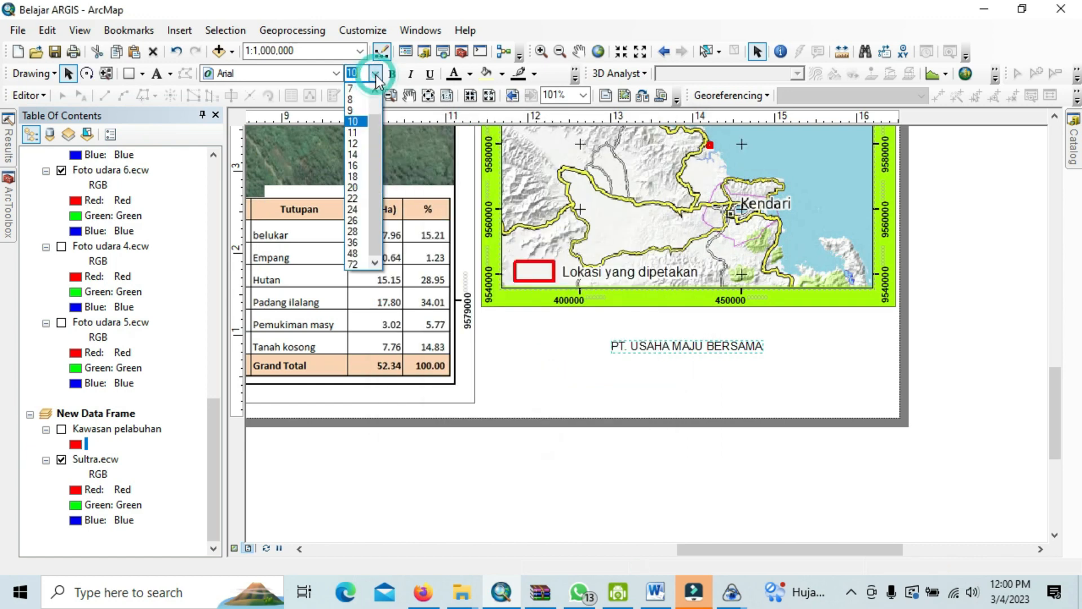
pyautogui.click(352, 231)
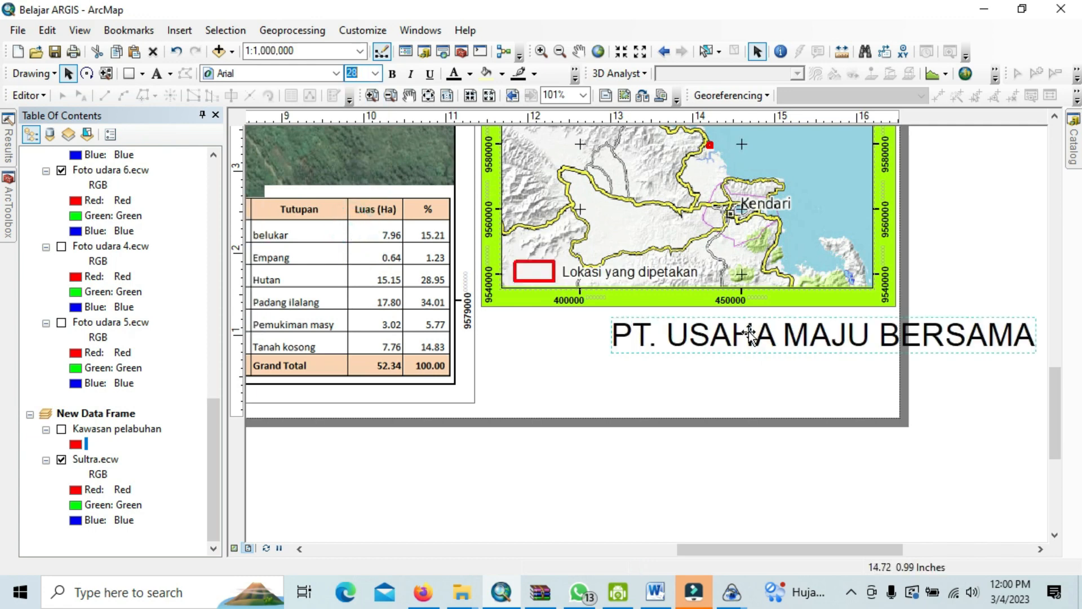
pyautogui.moveTo(749, 336); pyautogui.dragTo(624, 361)
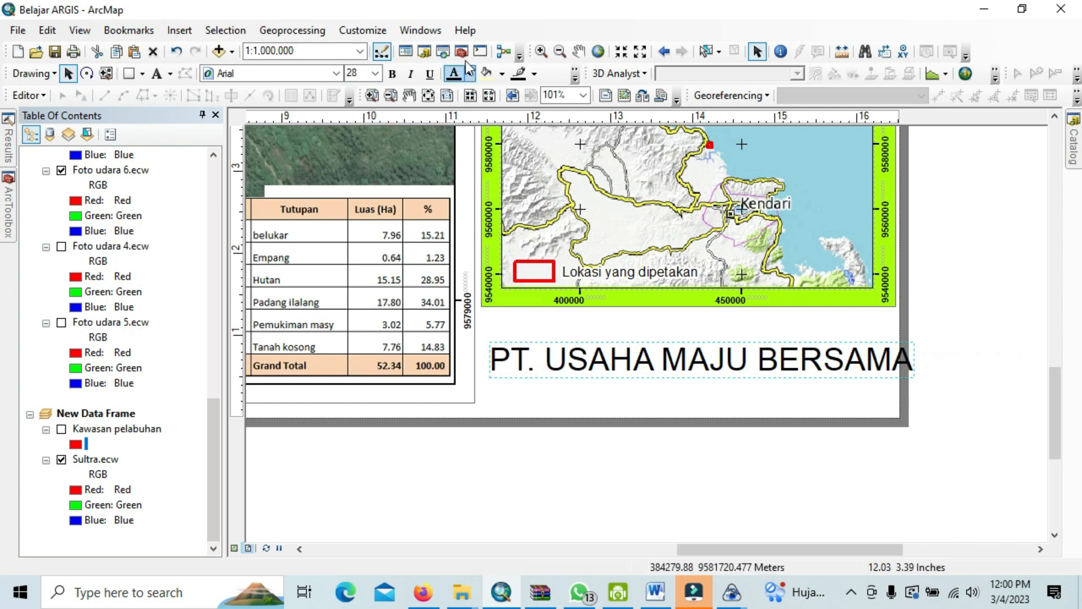
# Step: Set the company name text's font size to 26 and nudge it slightly upward below the inset map
pyautogui.click(375, 73)
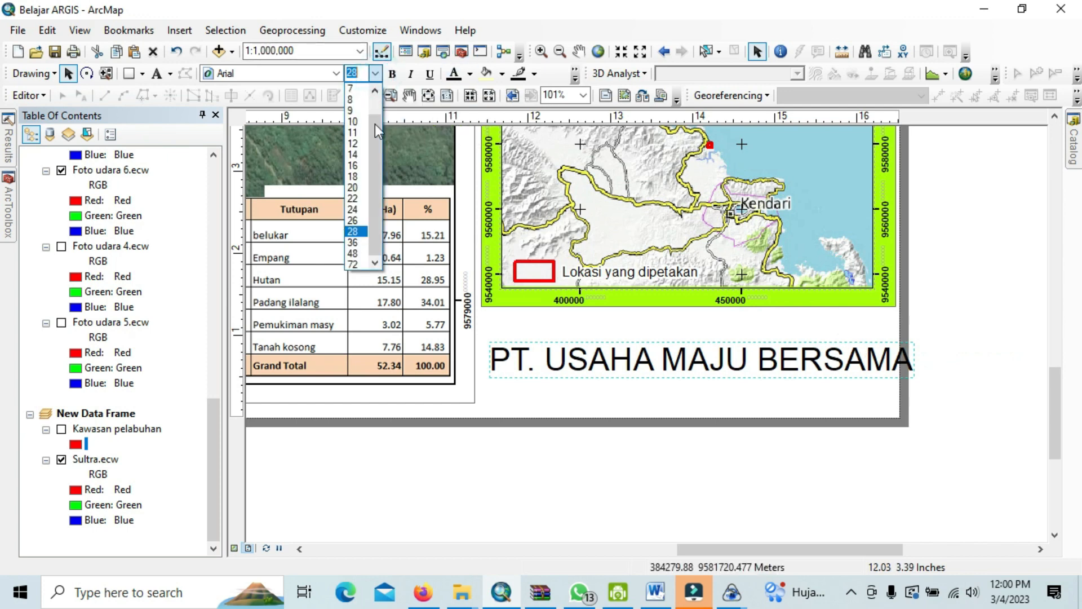
pyautogui.click(356, 220)
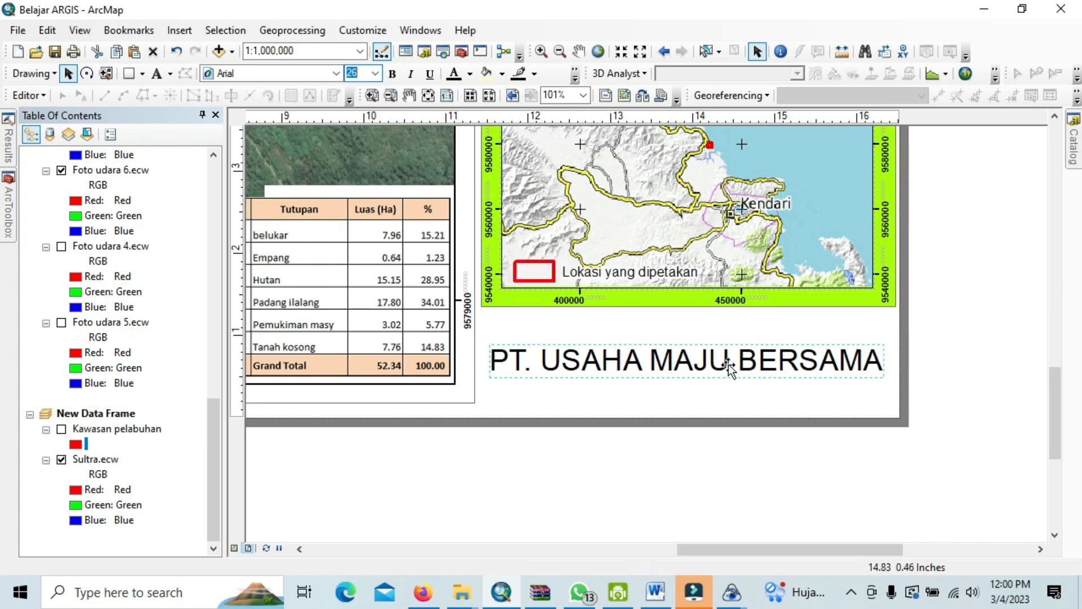
pyautogui.moveTo(728, 364); pyautogui.dragTo(726, 357)
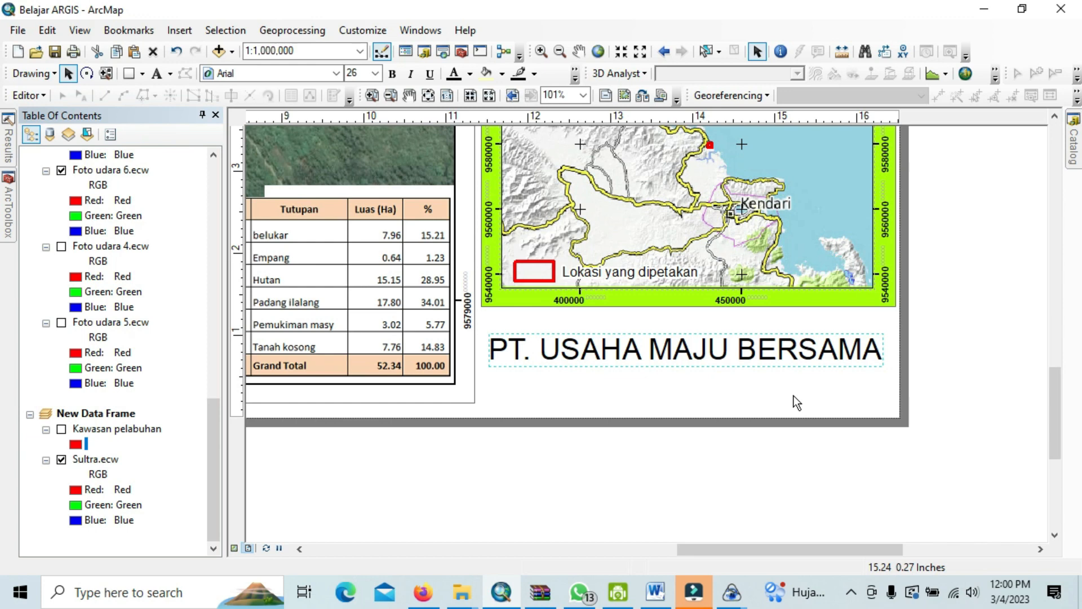
pyautogui.scroll(-5, 790, 381)
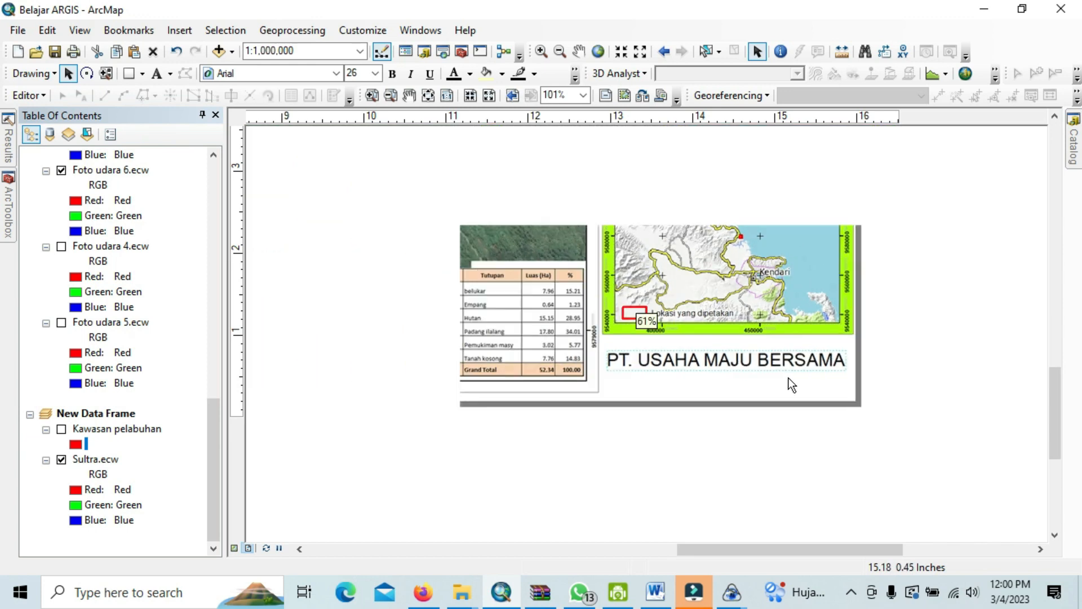
pyautogui.scroll(-5, 790, 378)
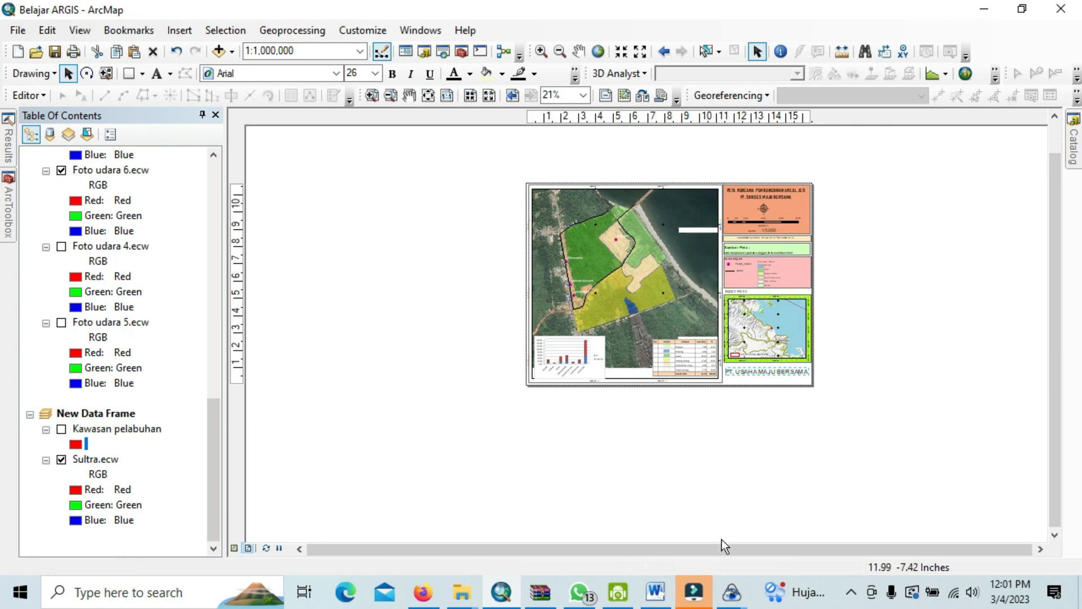
pyautogui.scroll(-2, 791, 344)
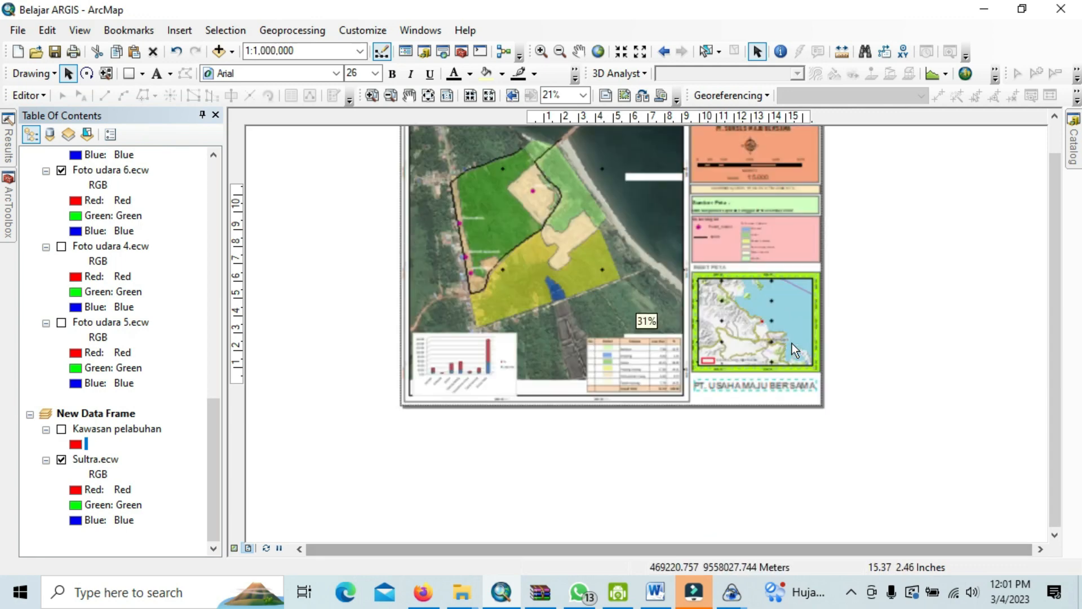